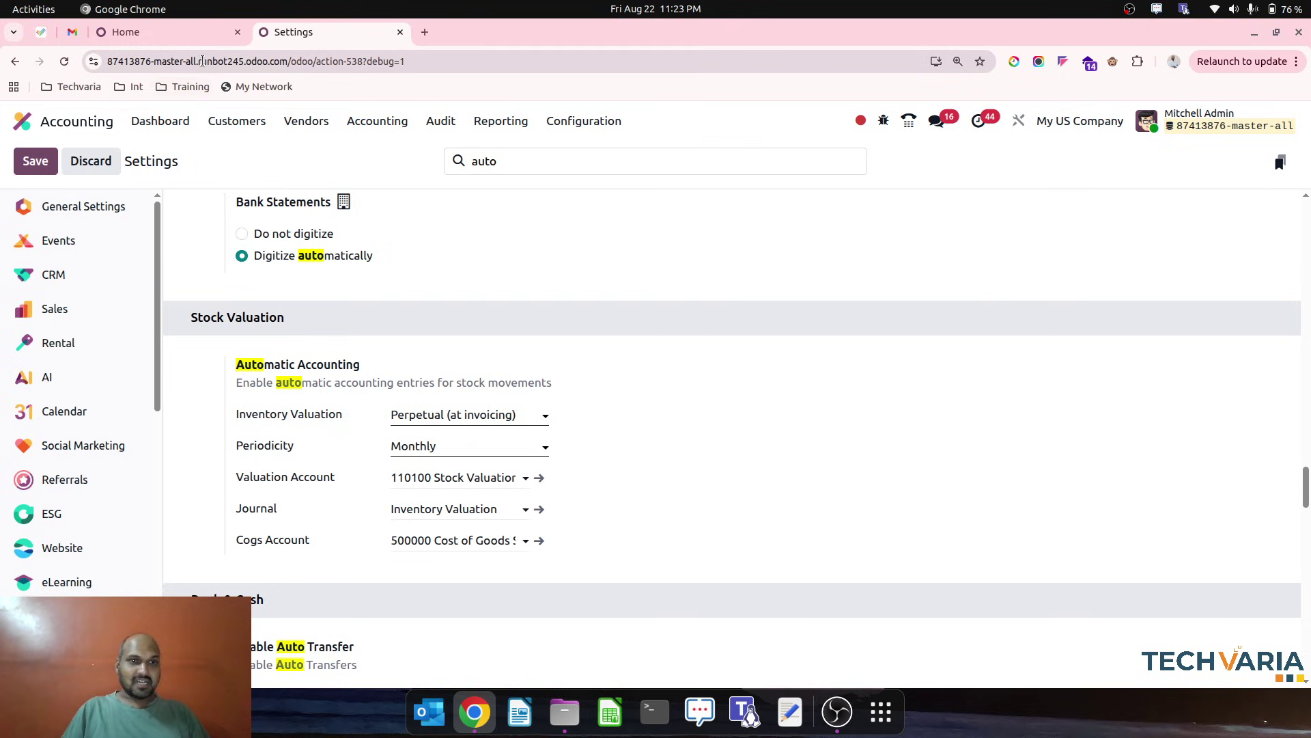
# Step: Review the Inventory Valuation and Periodicity options under Stock Valuation in the accounting settings, leaving both choices as they are
pyautogui.scroll(-1, 472, 368)
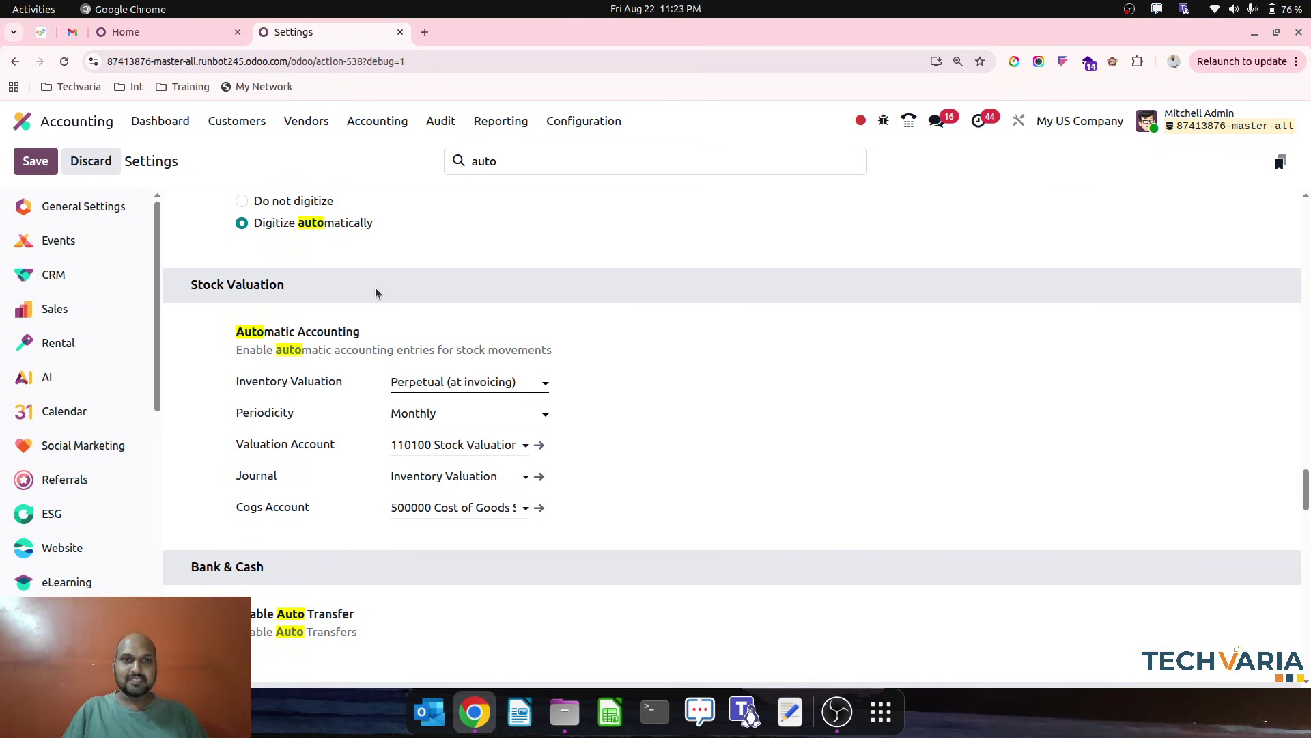
pyautogui.click(501, 383)
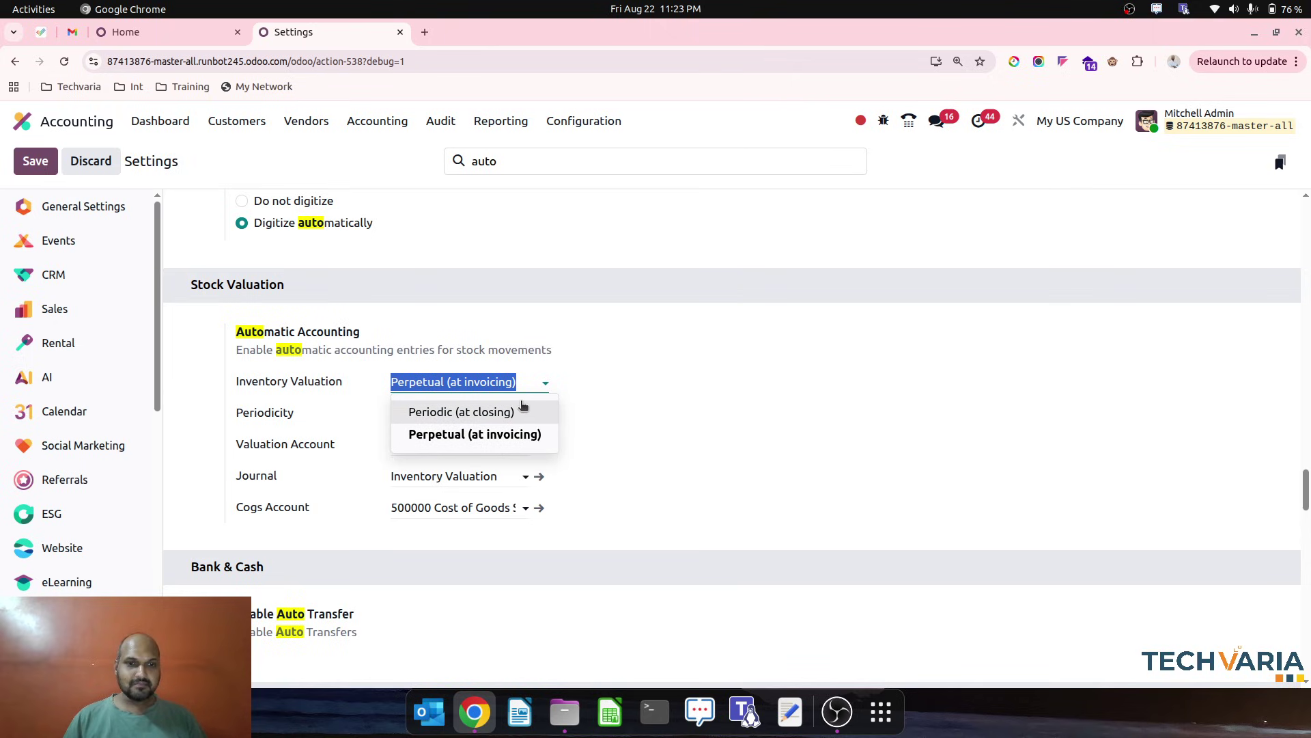
pyautogui.click(618, 380)
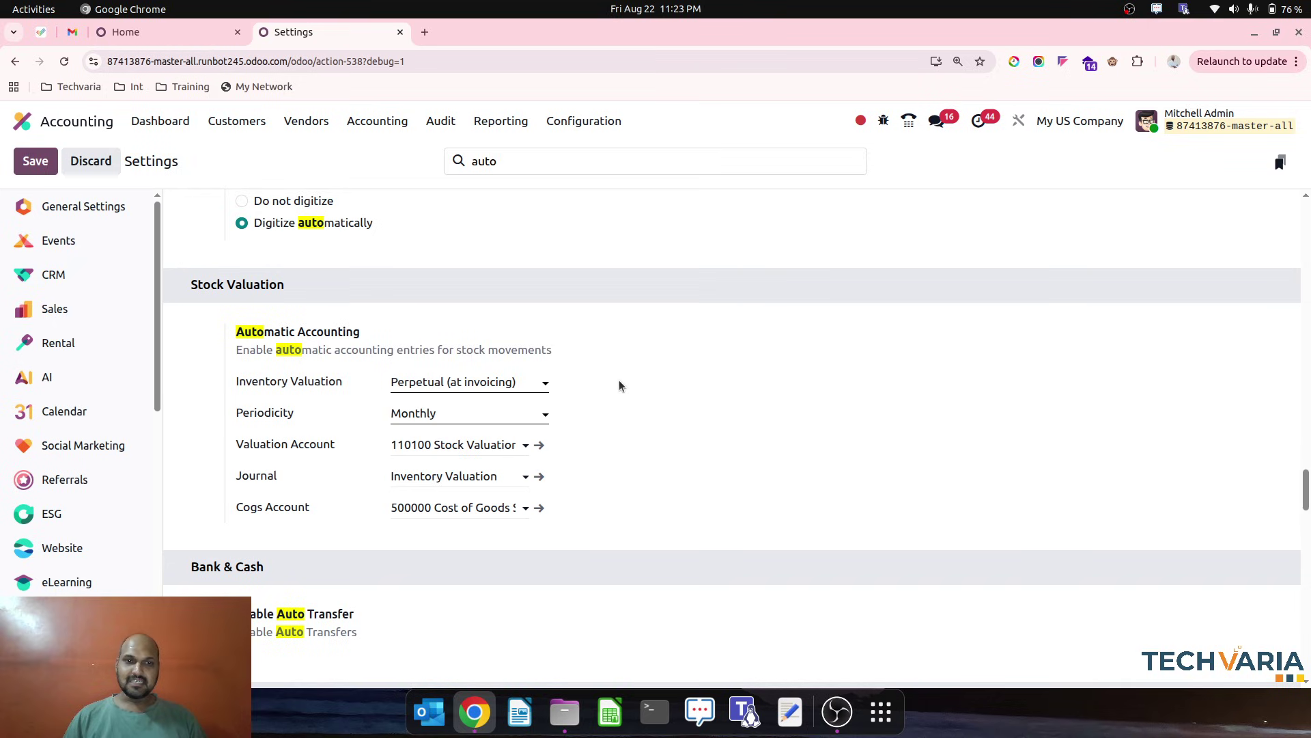
pyautogui.click(495, 416)
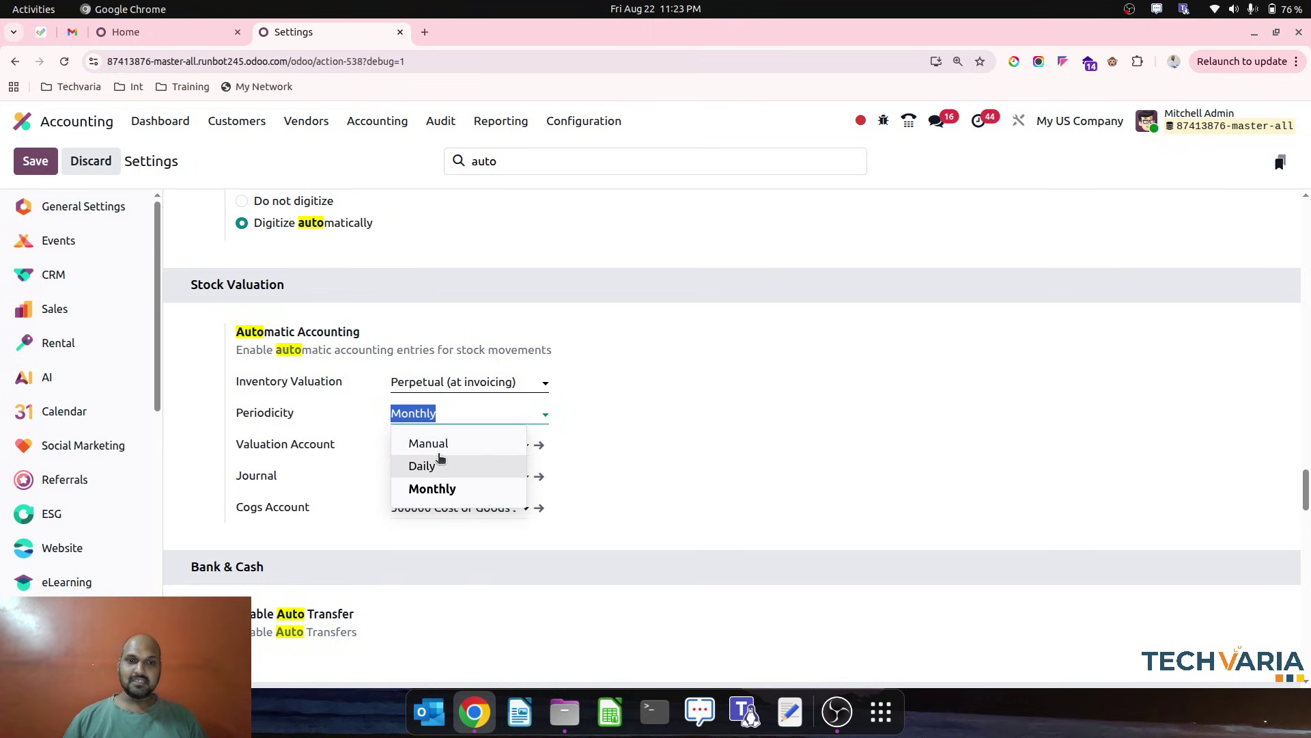
pyautogui.click(706, 454)
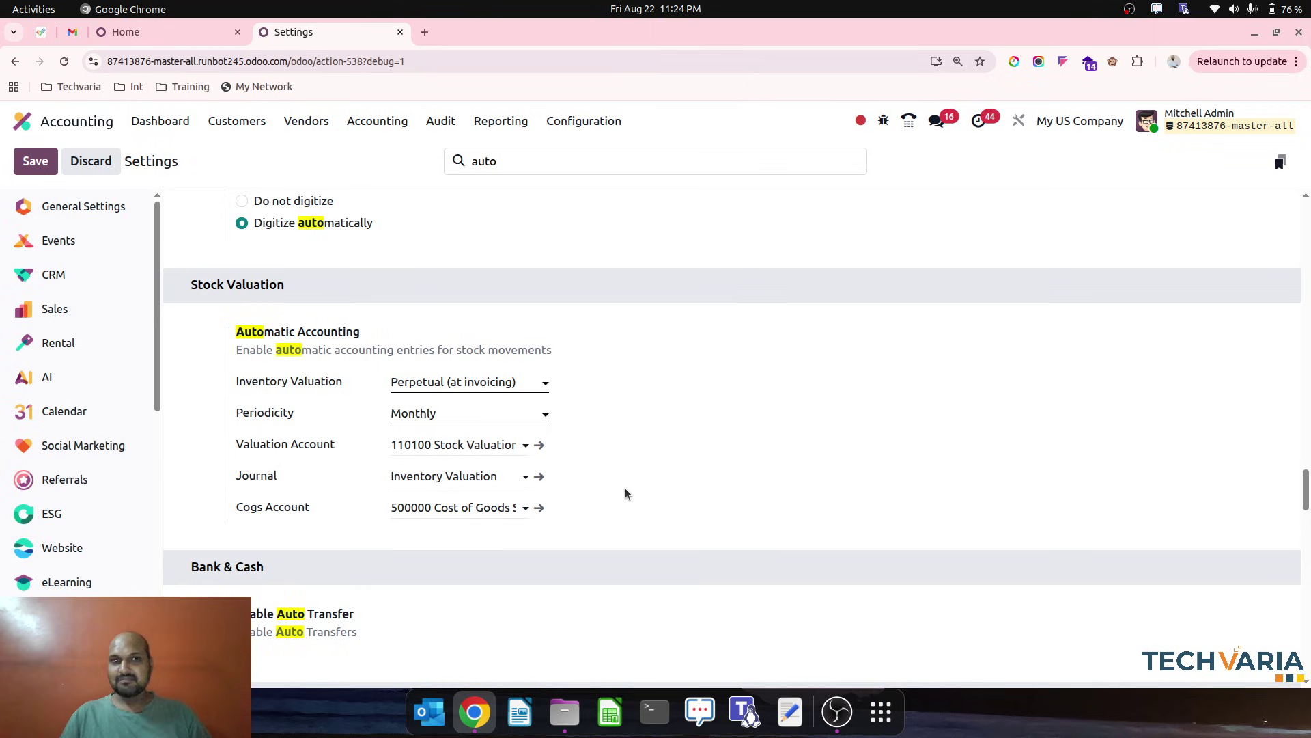
# Step: Find and open the product categories list from the home screen of the other browser tab
pyautogui.click(147, 32)
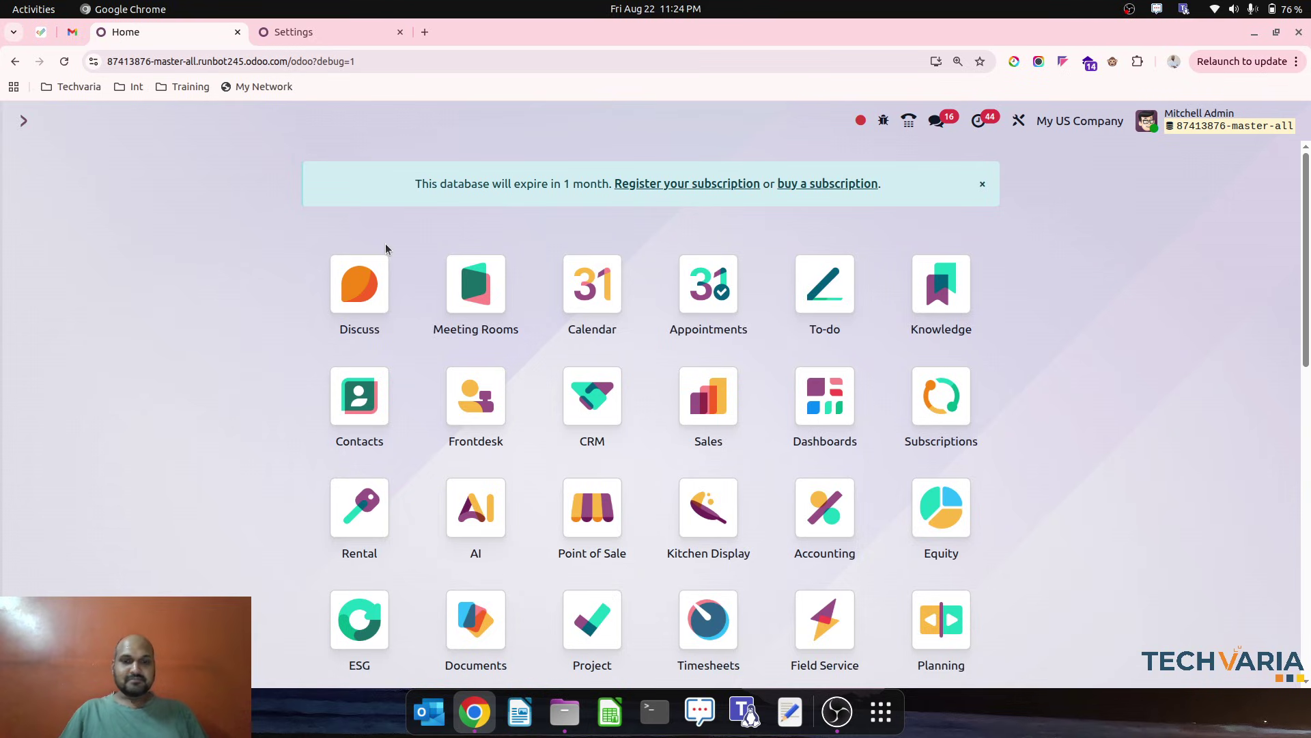
pyautogui.write('/produ')
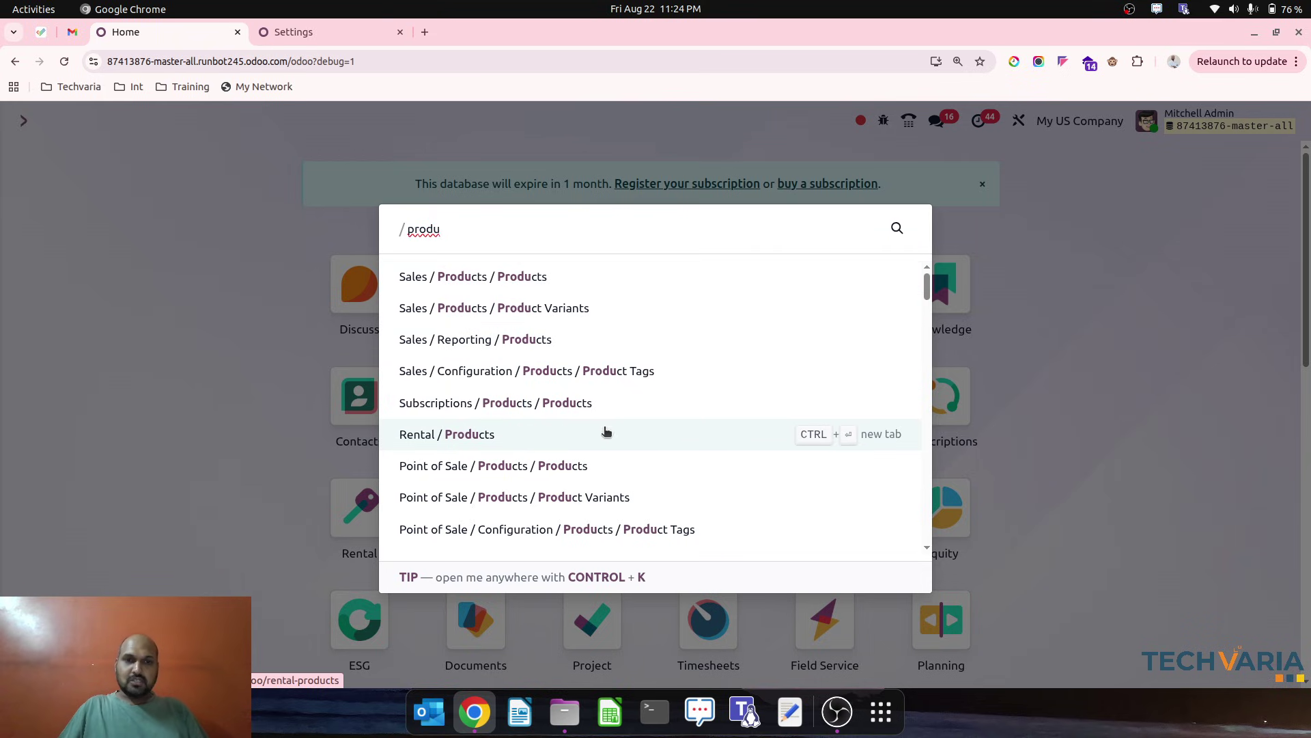
pyautogui.write('c')
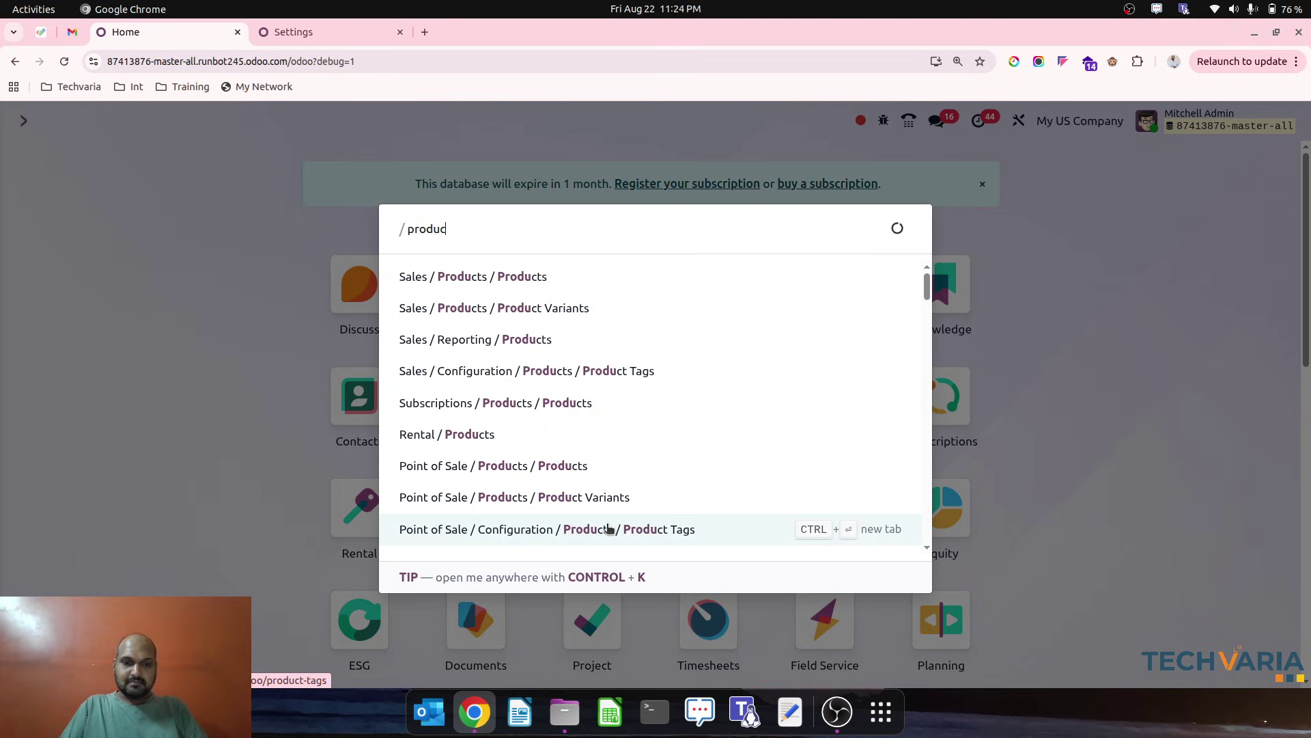
pyautogui.write('t cat')
pyautogui.press('Down')
pyautogui.press('Up')
pyautogui.press('Return')
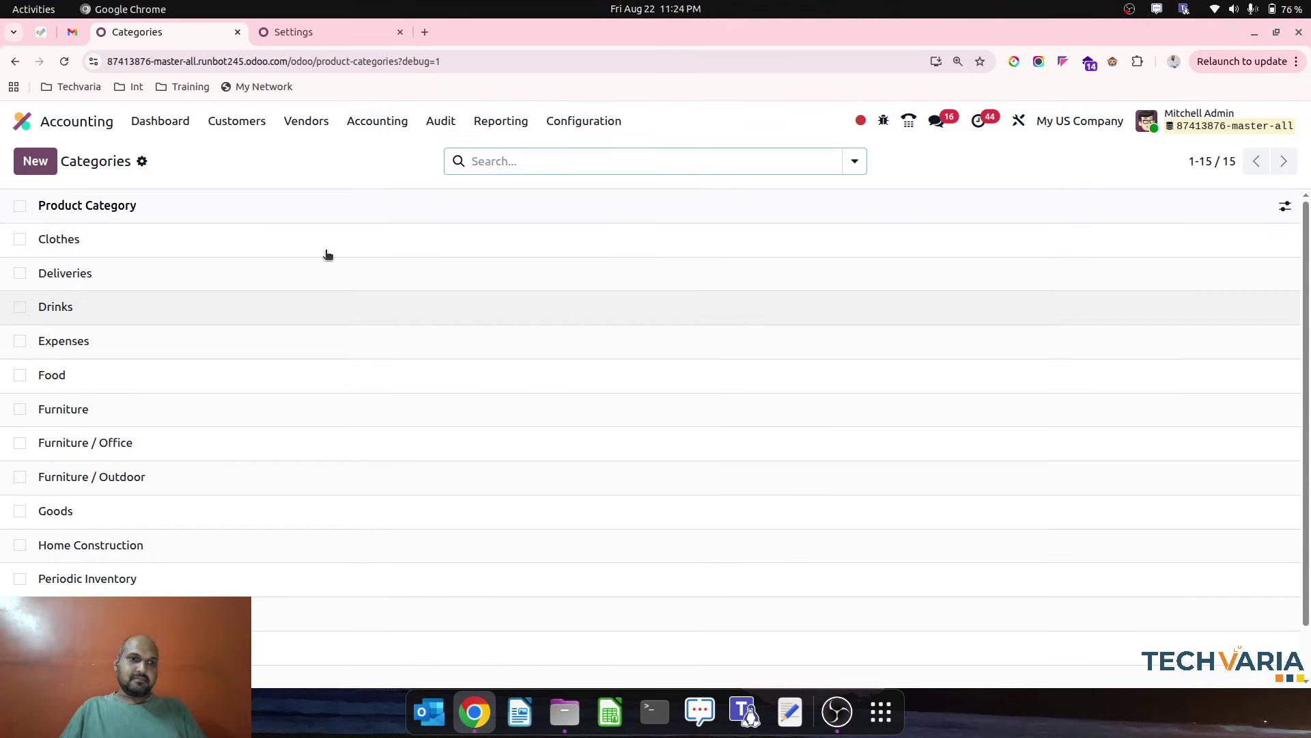
# Step: Open the Periodic Inventory category and review its costing method, inventory valuation and stock accounts
pyautogui.scroll(-1, 263, 457)
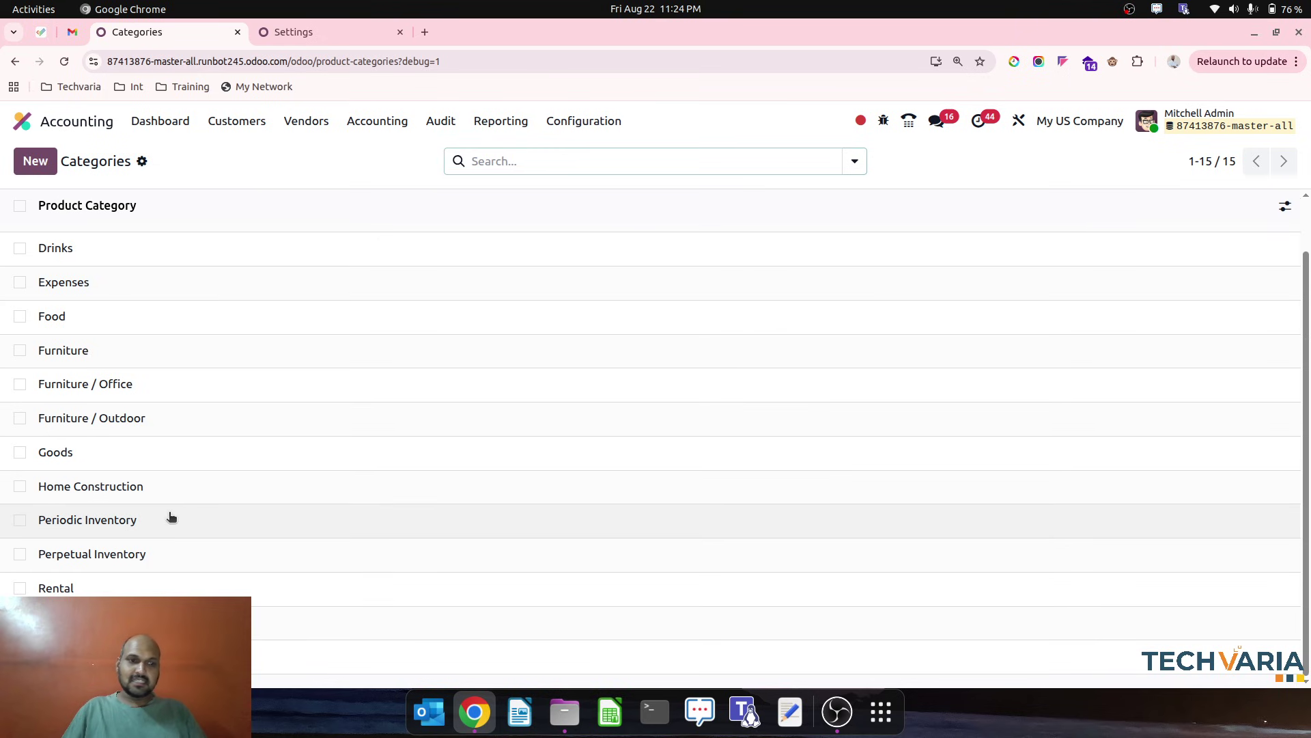
pyautogui.click(188, 518)
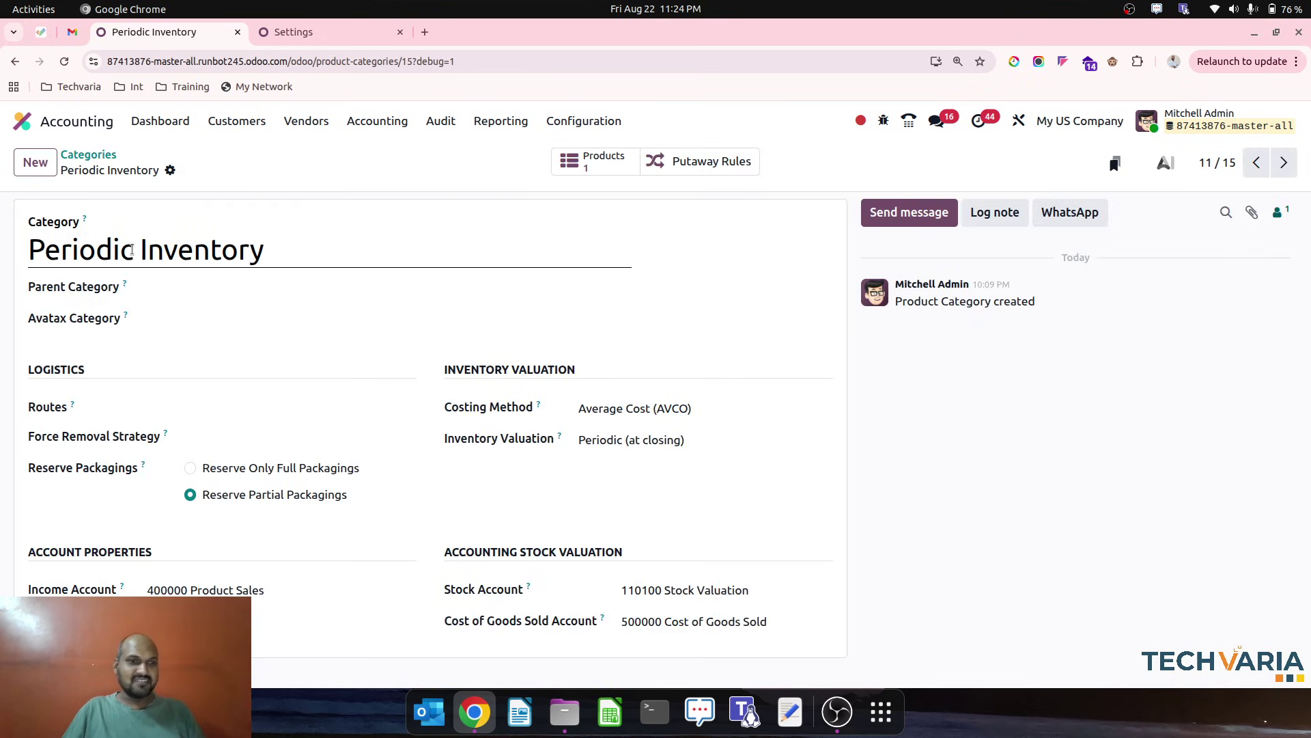
pyautogui.click(283, 236)
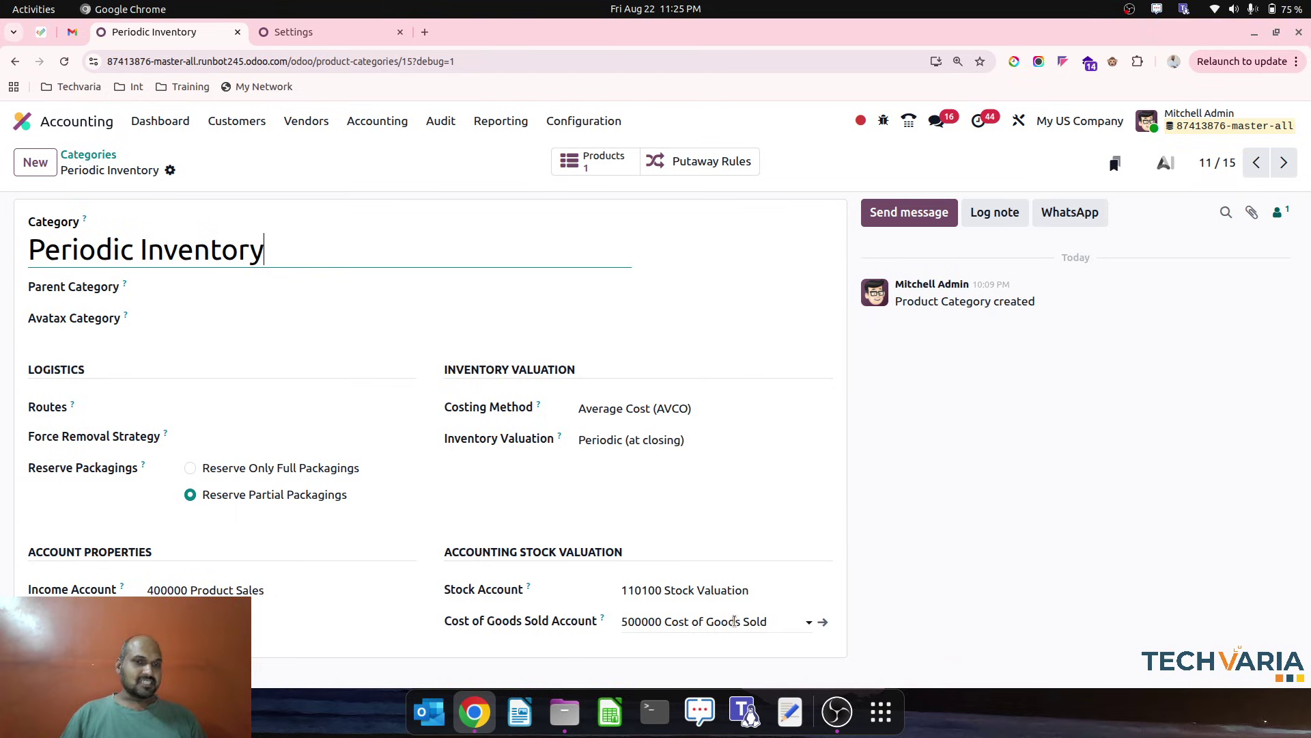
# Step: Go to the Perpetual Inventory category and check the options available for its inventory valuation
pyautogui.click(1283, 162)
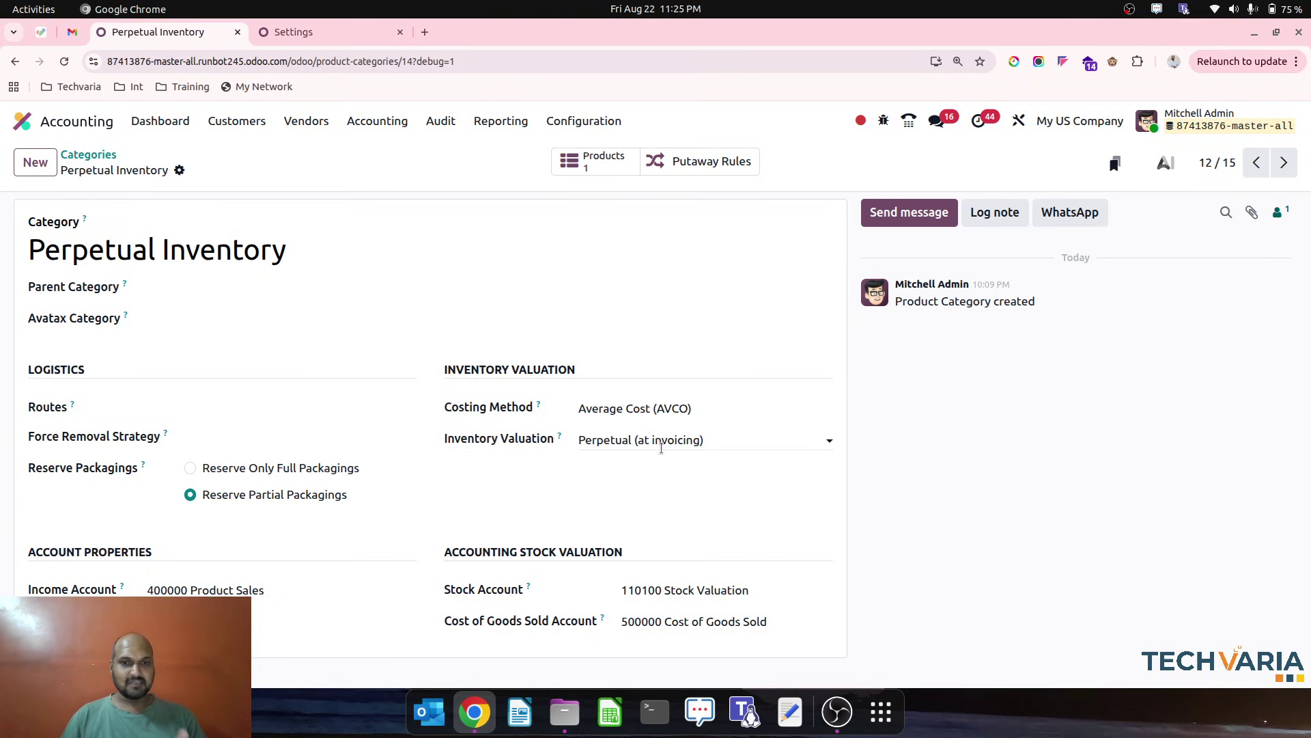
pyautogui.click(661, 448)
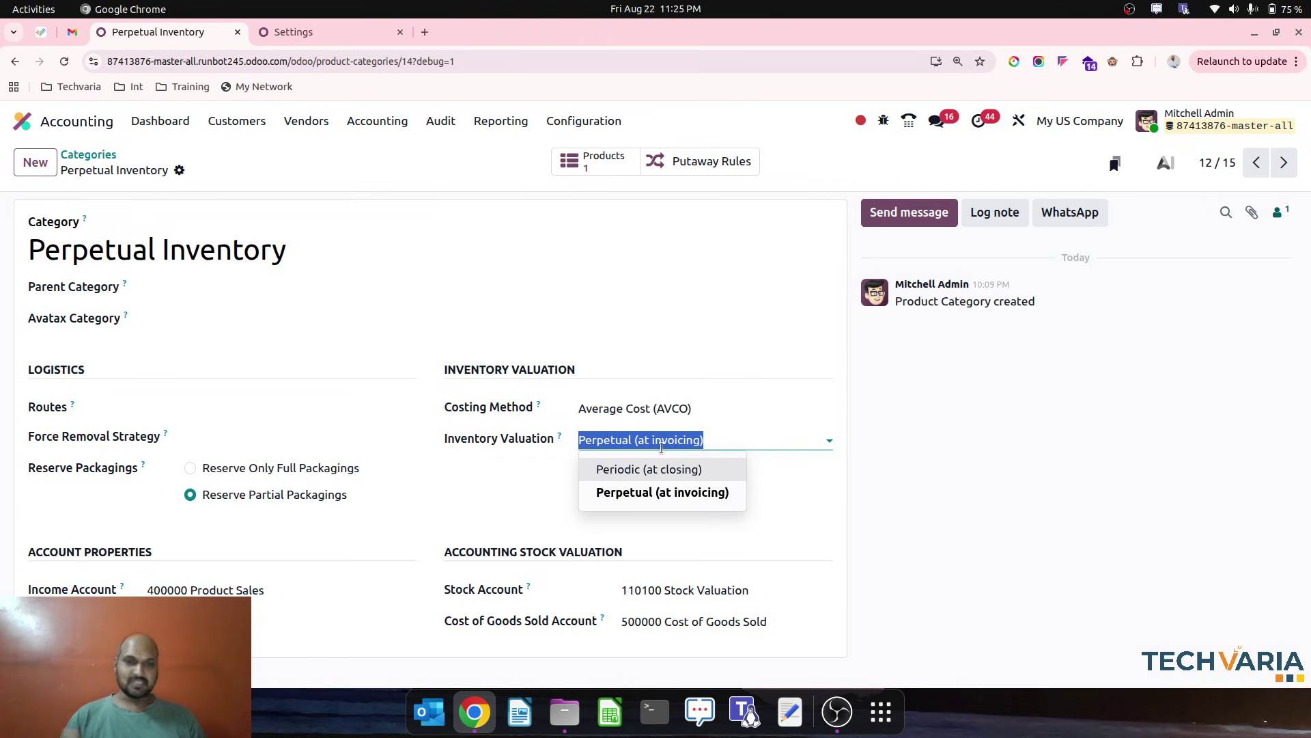
pyautogui.click(753, 347)
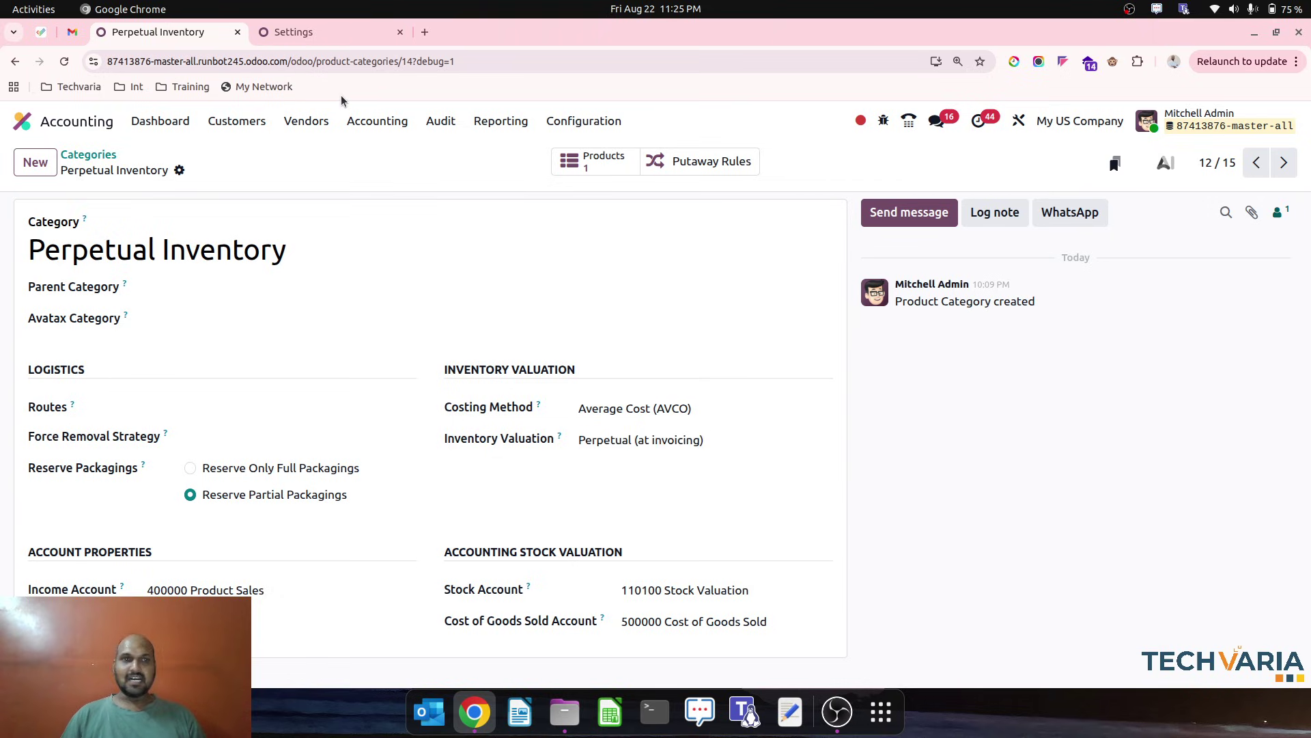
# Step: Search the settings for "anglo" in place of the existing search term, and clear the search
pyautogui.click(320, 37)
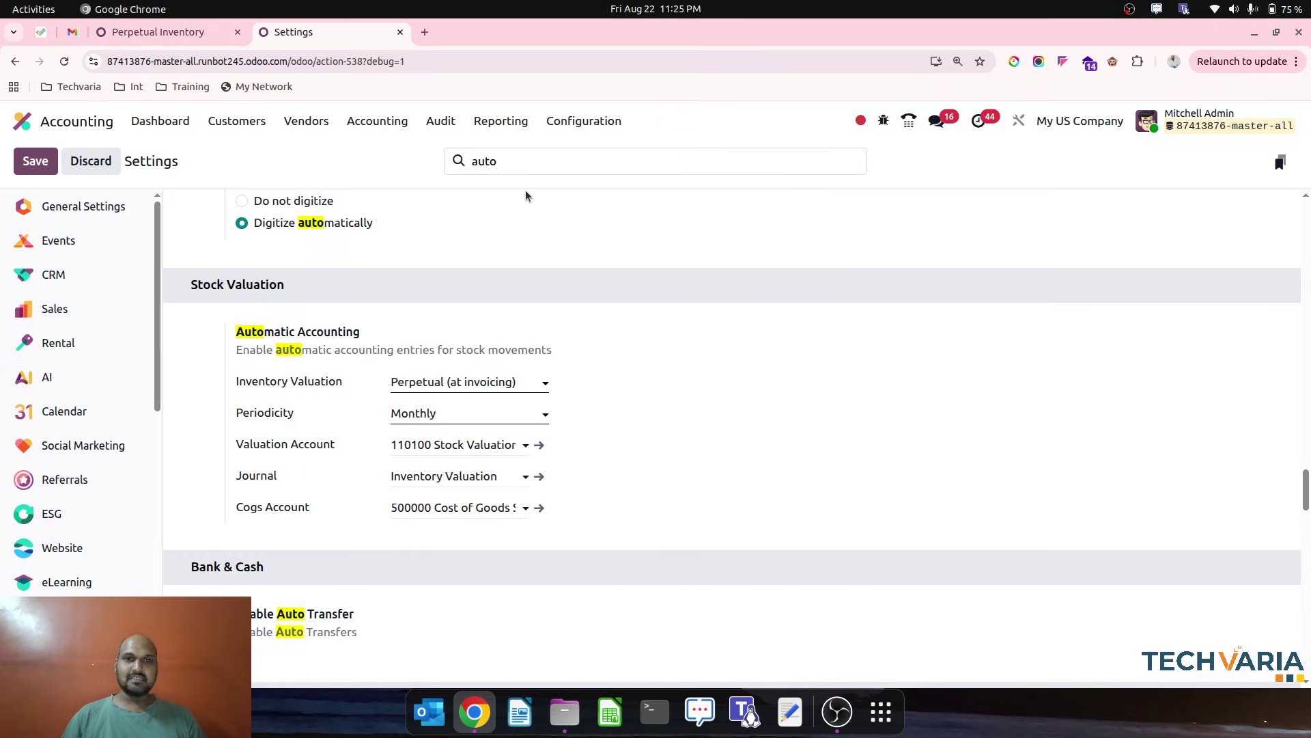
pyautogui.doubleClick(519, 167)
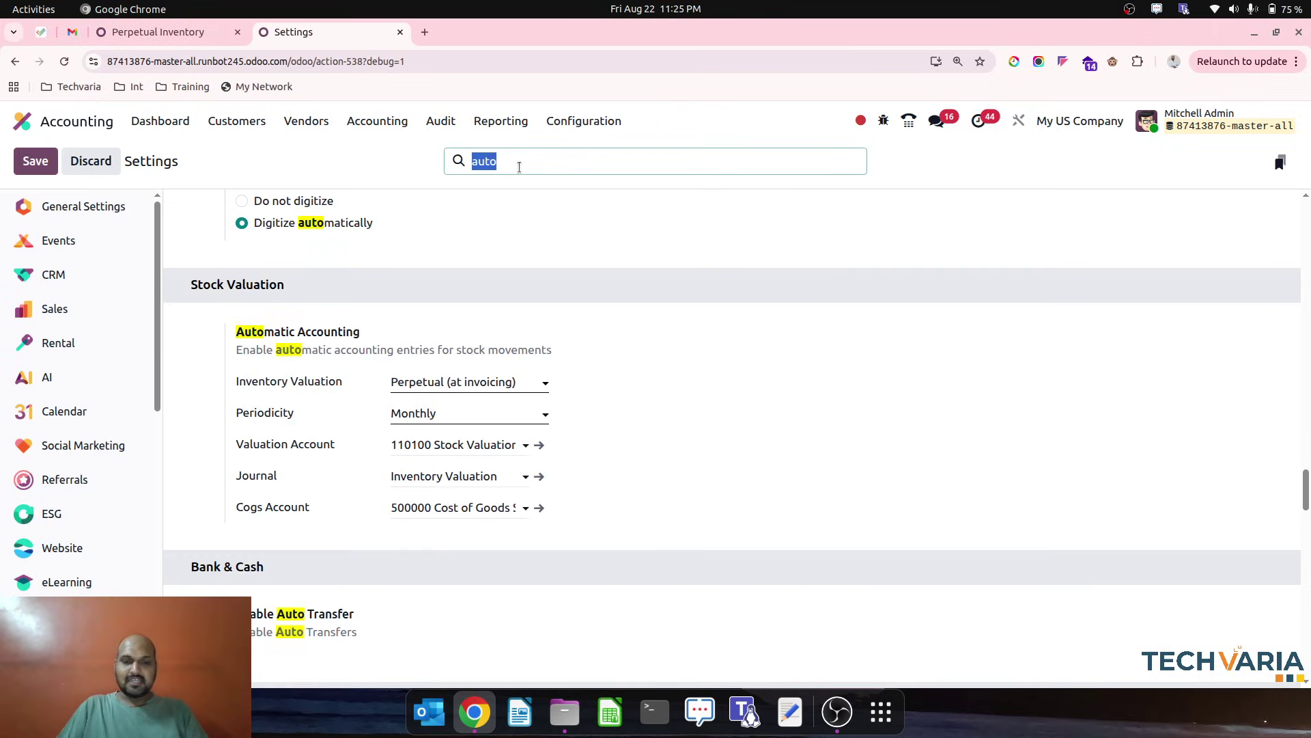
pyautogui.write('anglo')
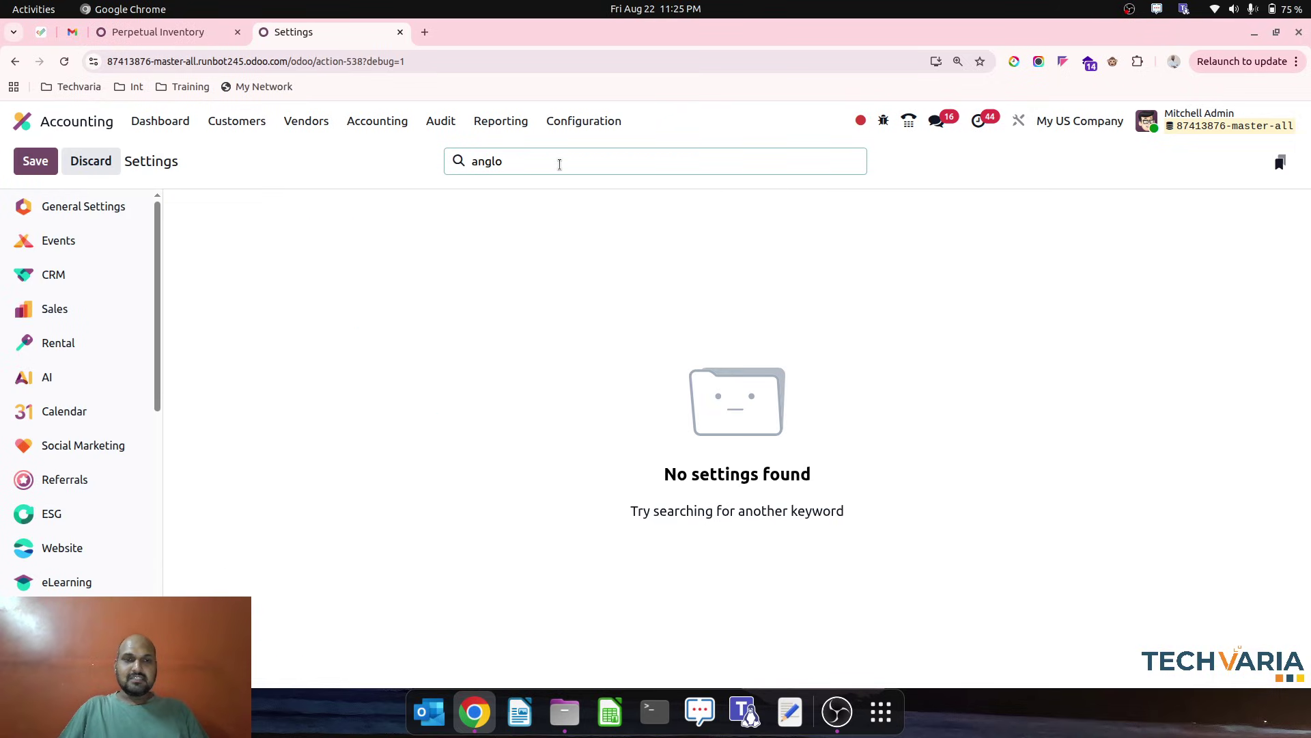
pyautogui.press('BackSpace')
pyautogui.press('BackSpace')
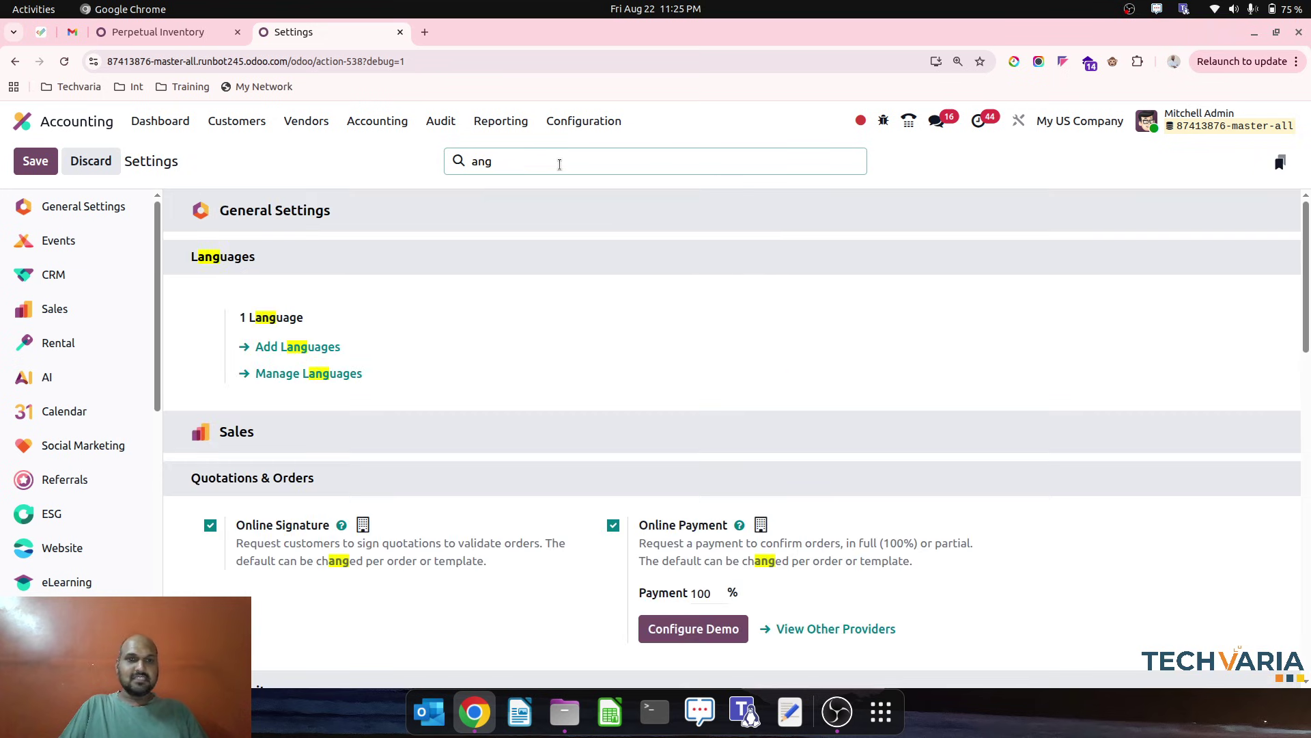
pyautogui.press('BackSpace')
pyautogui.press('BackSpace')
pyautogui.press('BackSpace')
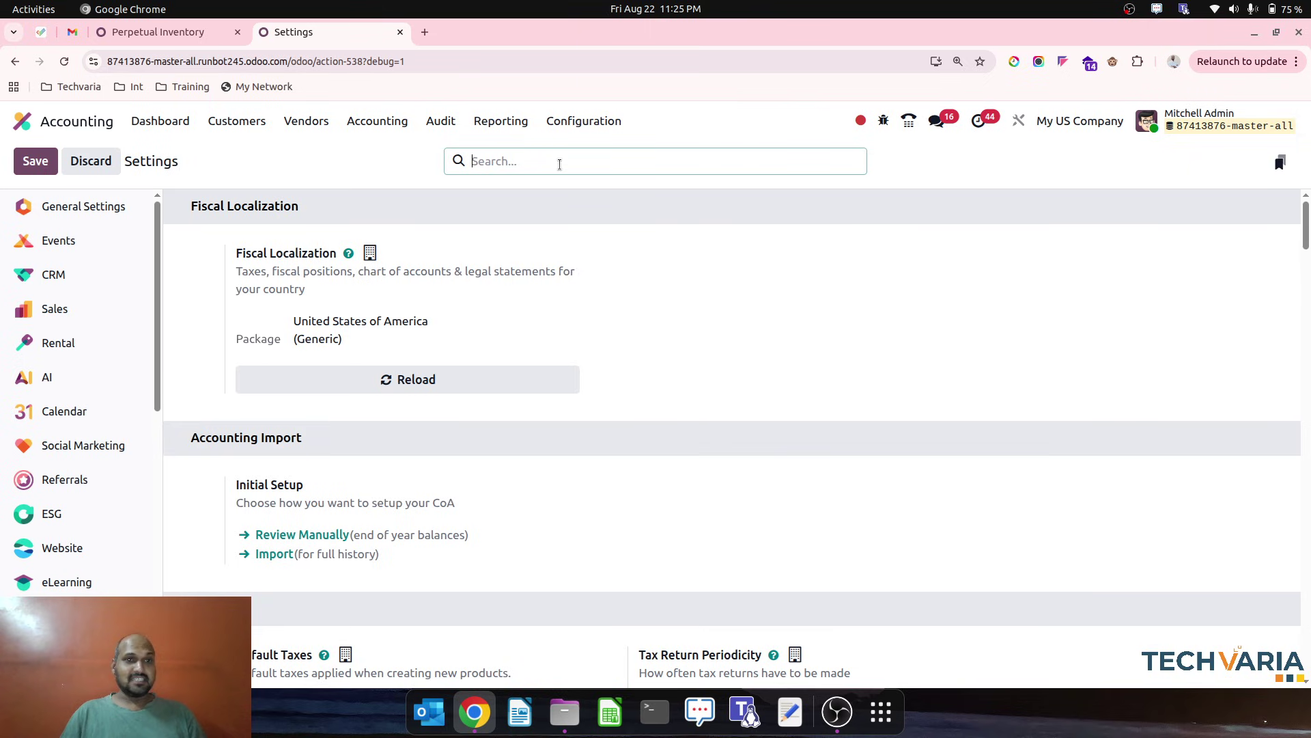
# Step: View the products assigned to the Perpetual Inventory category and those assigned to the Periodic Inventory category
pyautogui.click(151, 32)
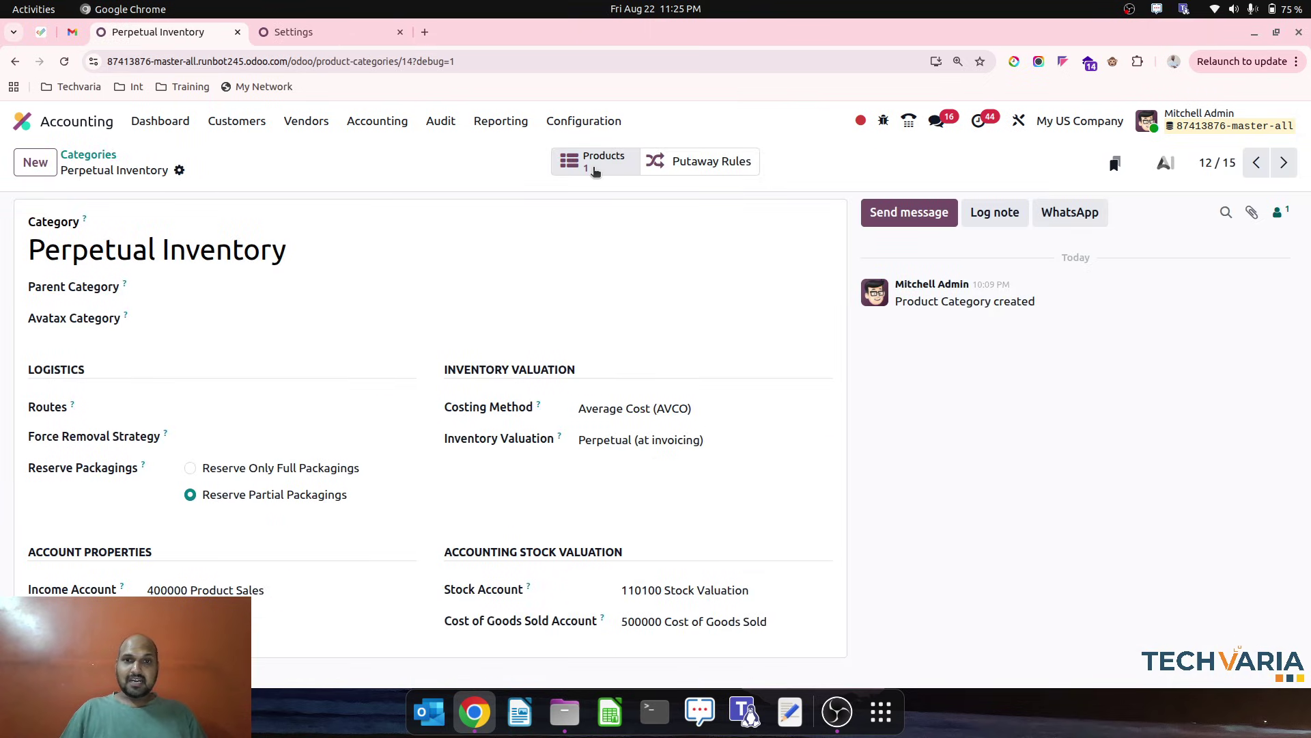
pyautogui.click(594, 169)
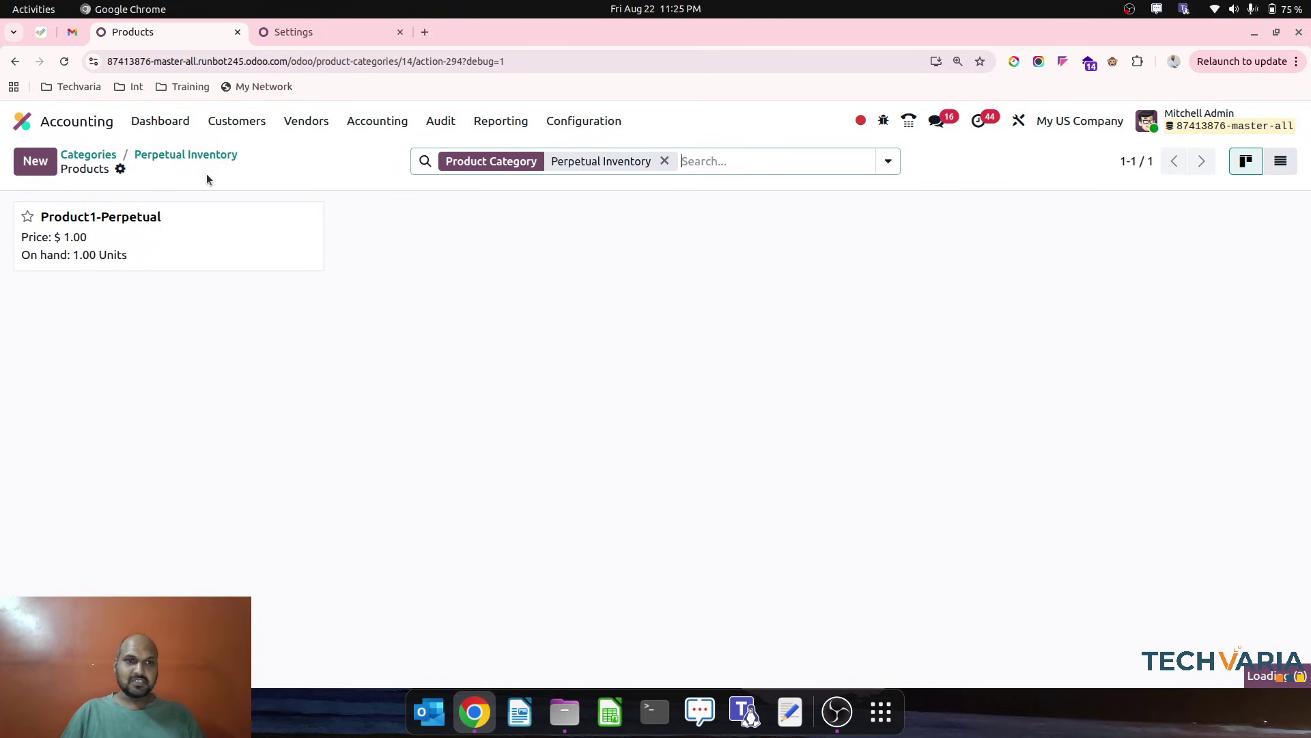
pyautogui.click(186, 155)
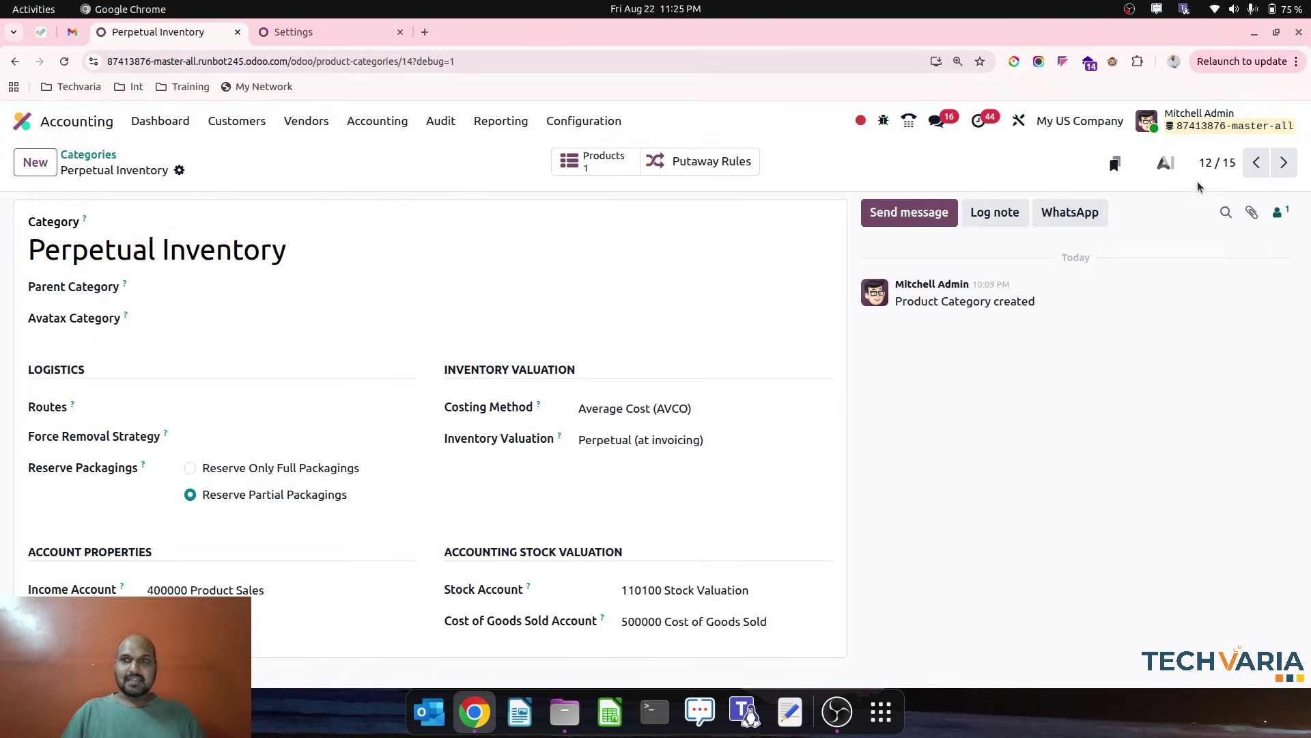
pyautogui.click(1256, 162)
pyautogui.click(587, 164)
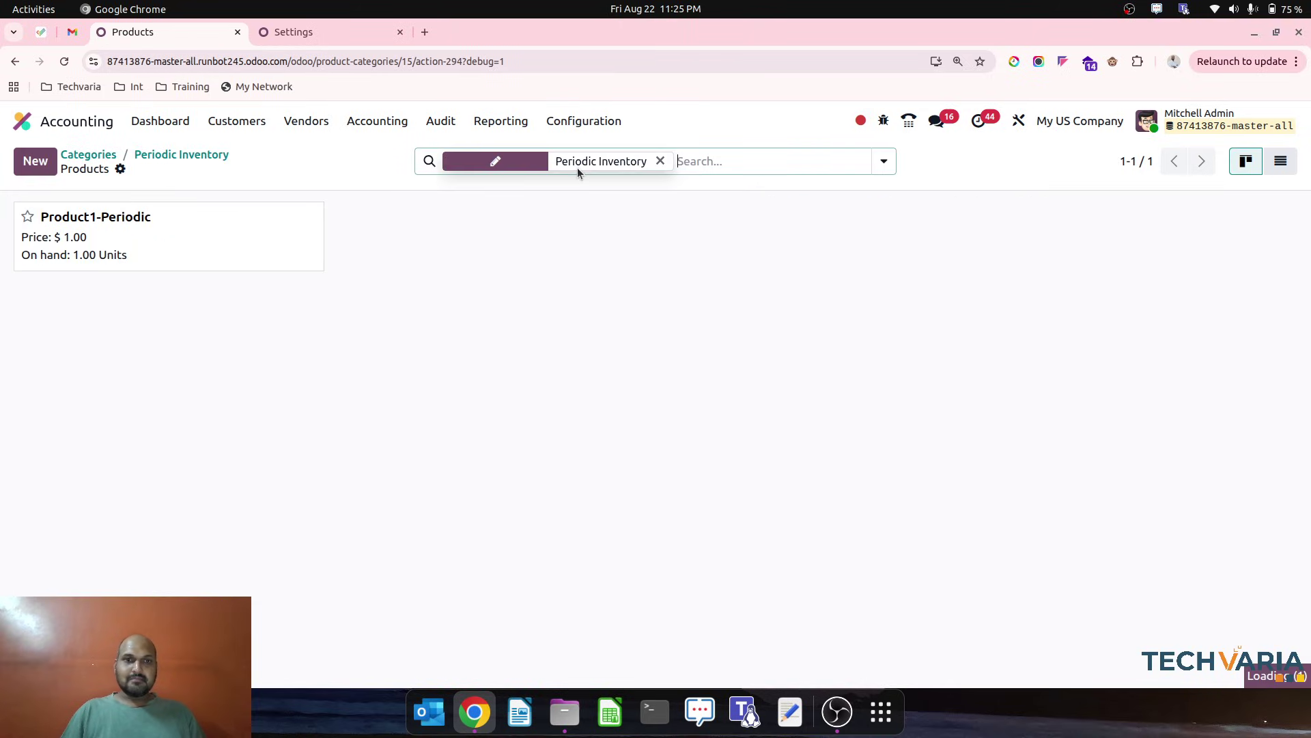
# Step: Create a new request for quotation in the Purchase app with AFIP as the vendor
pyautogui.click(43, 119)
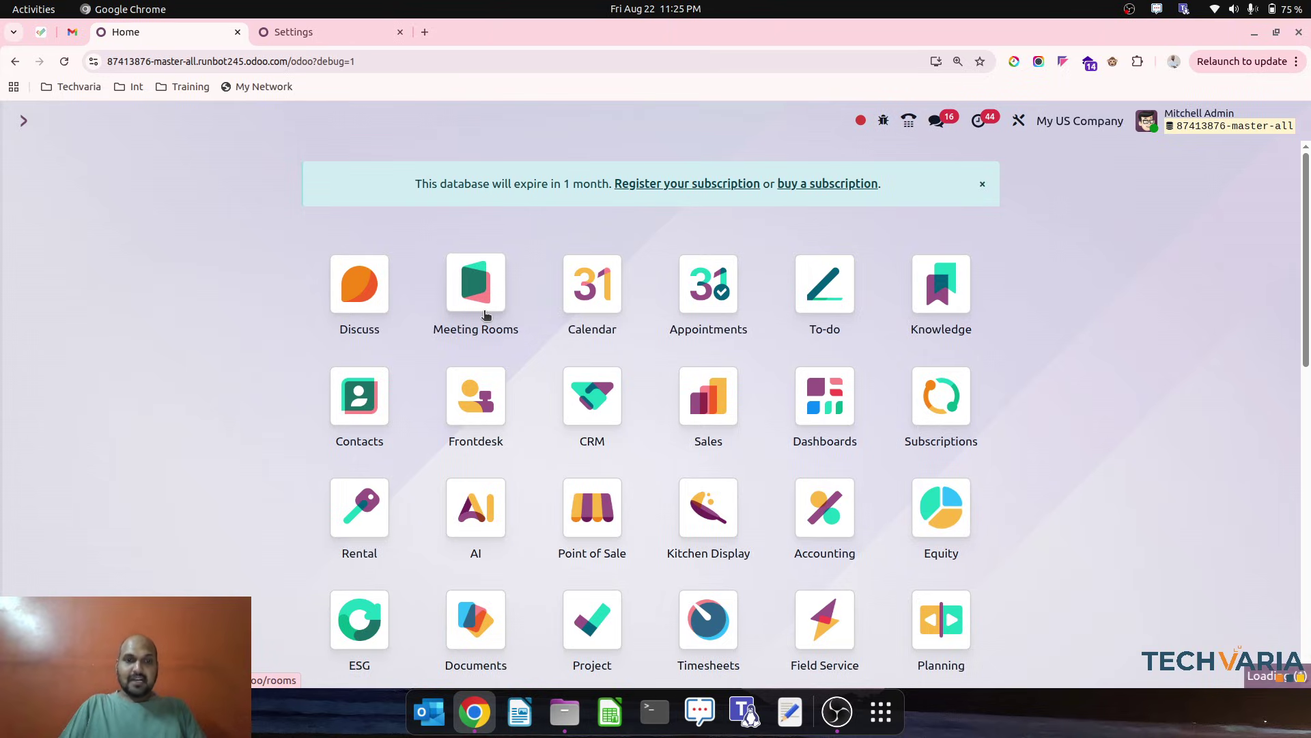
pyautogui.write('purc')
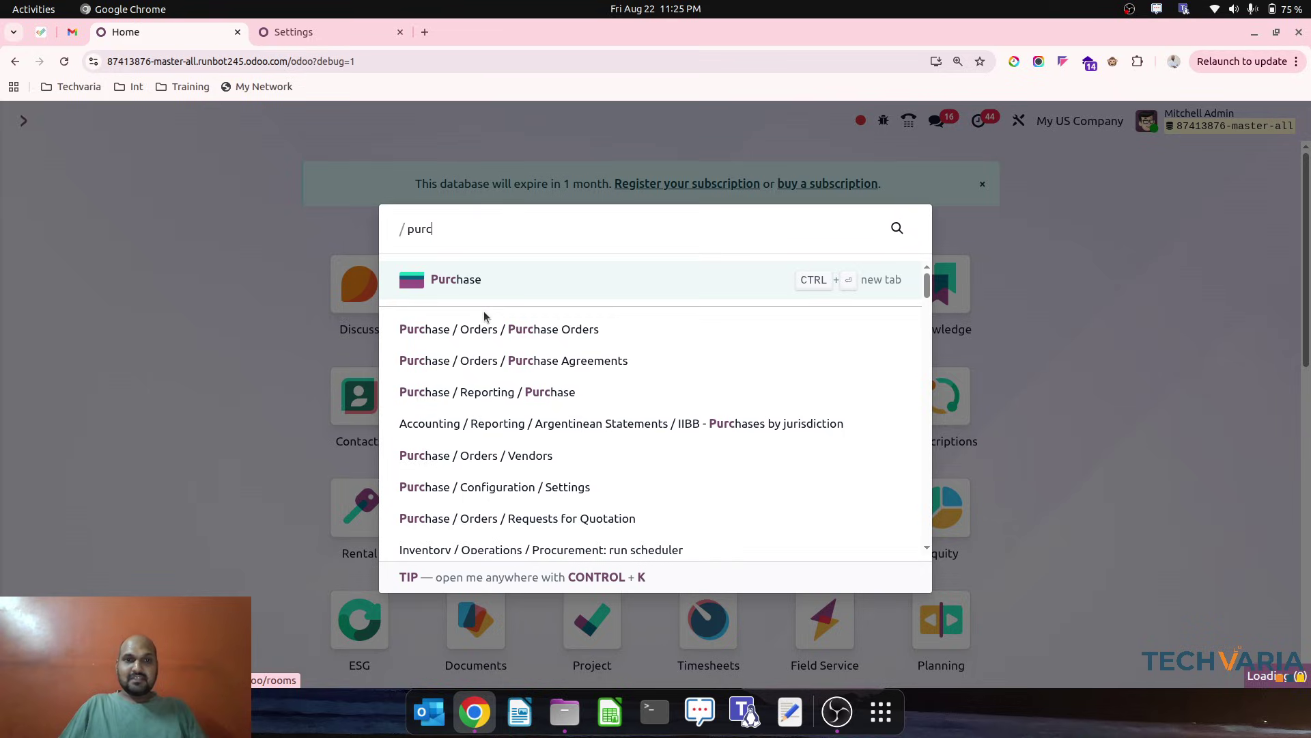
pyautogui.click(467, 278)
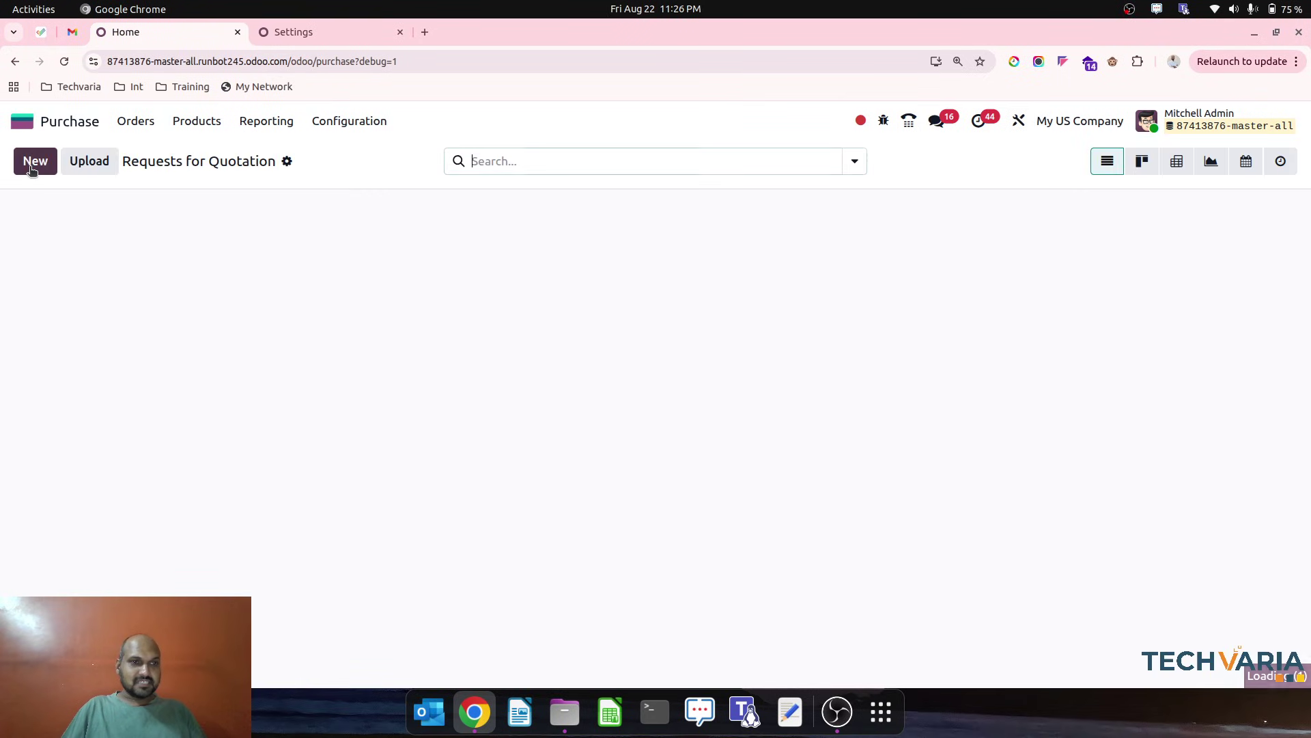
pyautogui.click(34, 161)
pyautogui.click(269, 322)
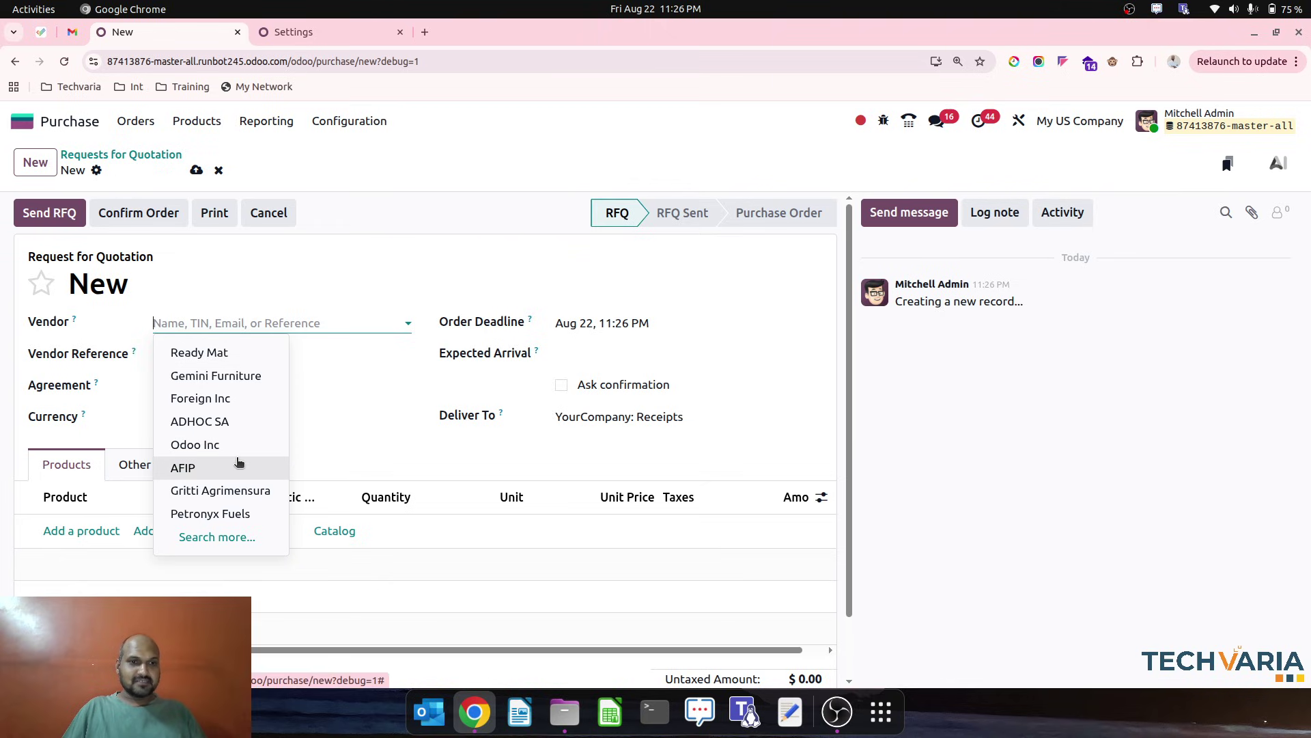
pyautogui.click(238, 467)
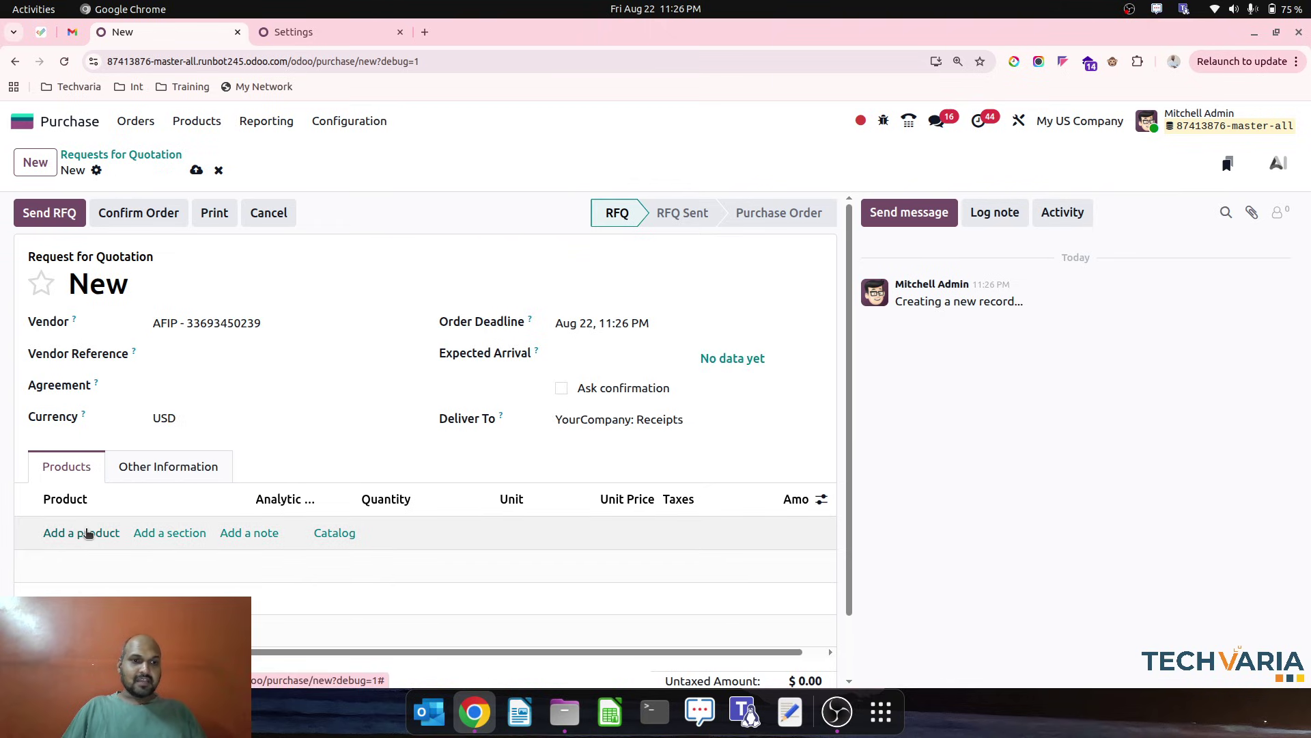
# Step: Add Product1-Periodic to the request for quotation with a quantity of 2
pyautogui.click(83, 530)
pyautogui.write('pro')
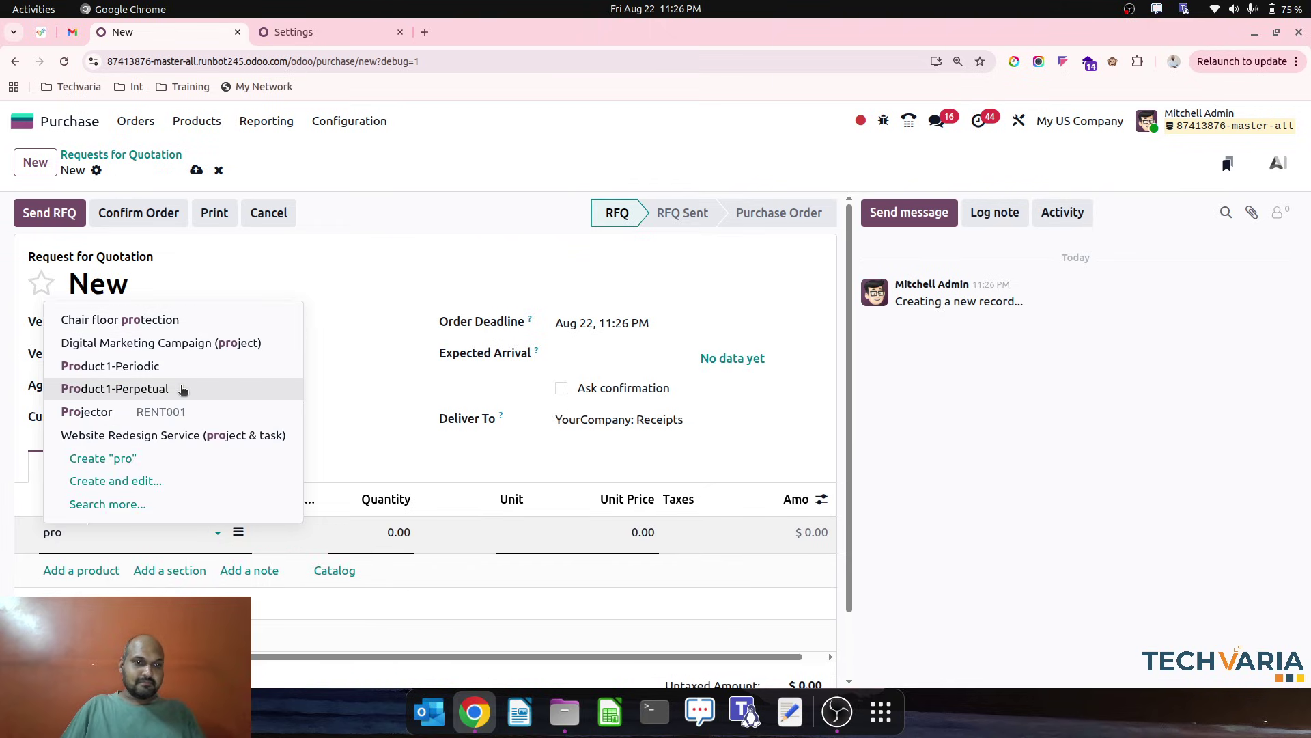
pyautogui.click(164, 366)
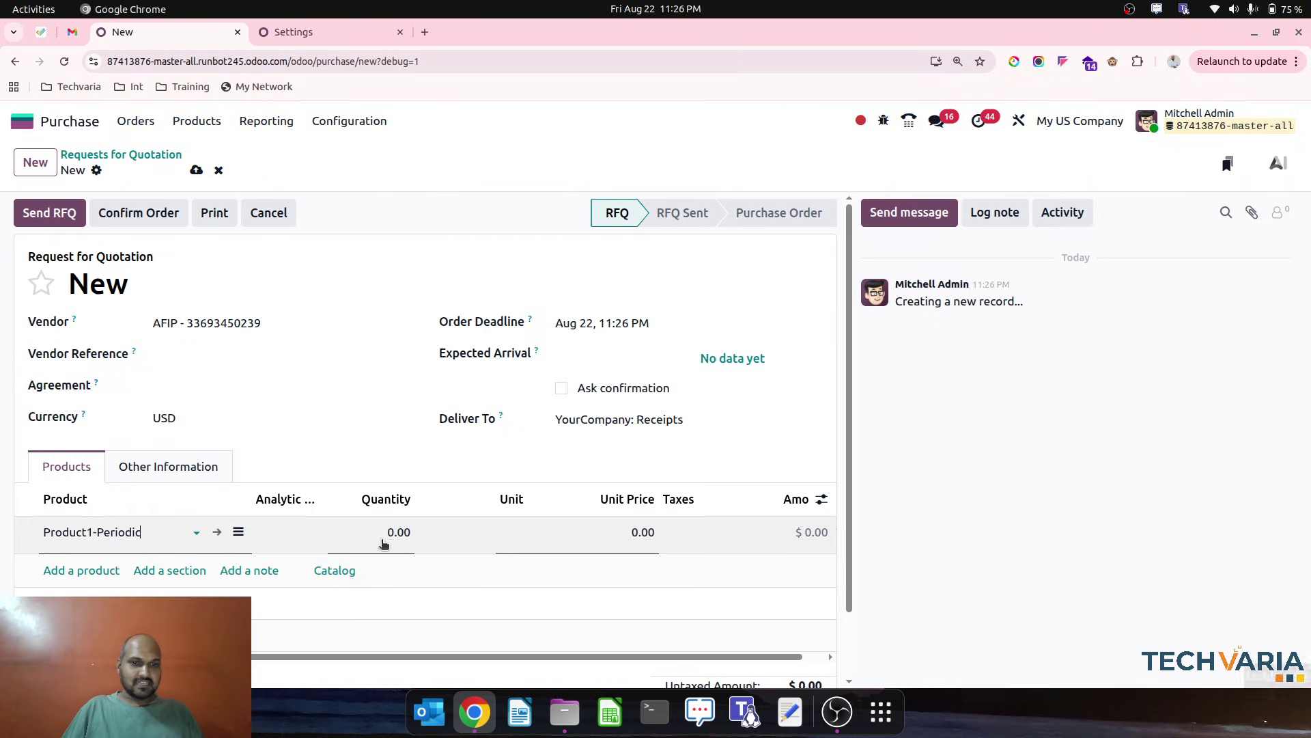
pyautogui.click(389, 537)
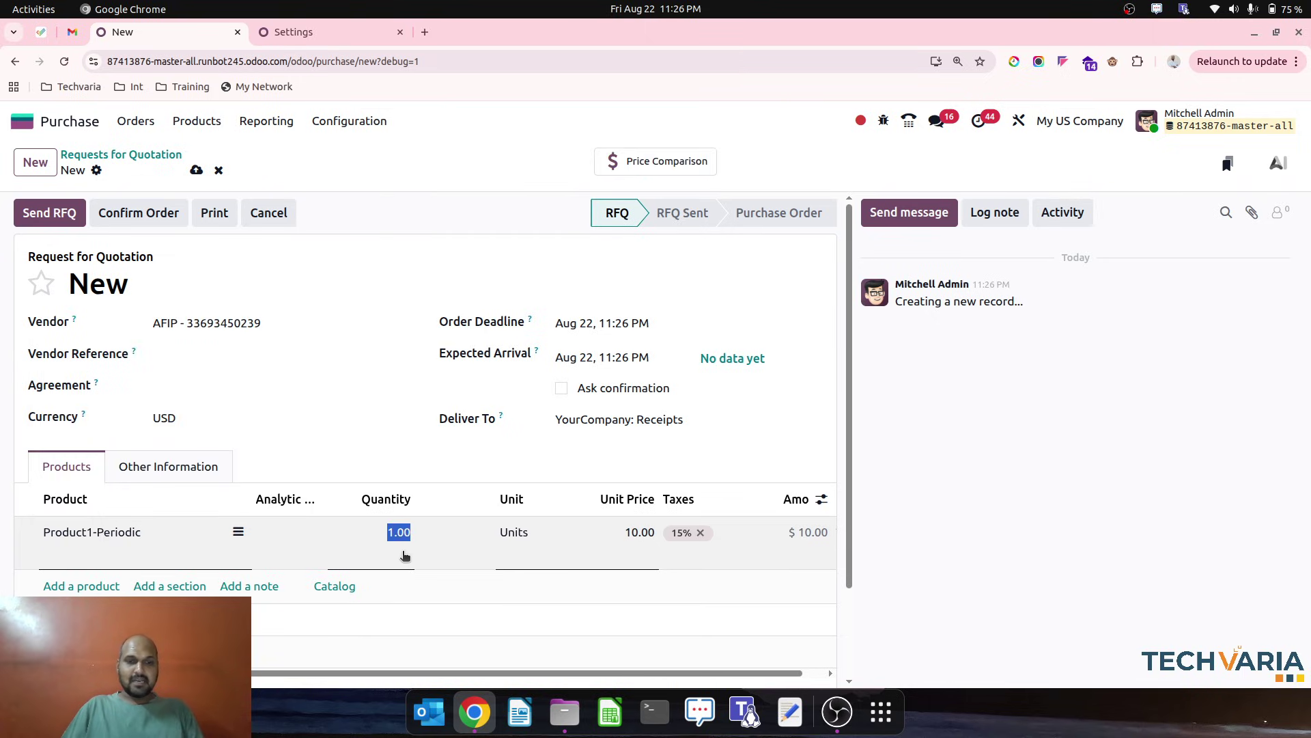
pyautogui.press('Tab')
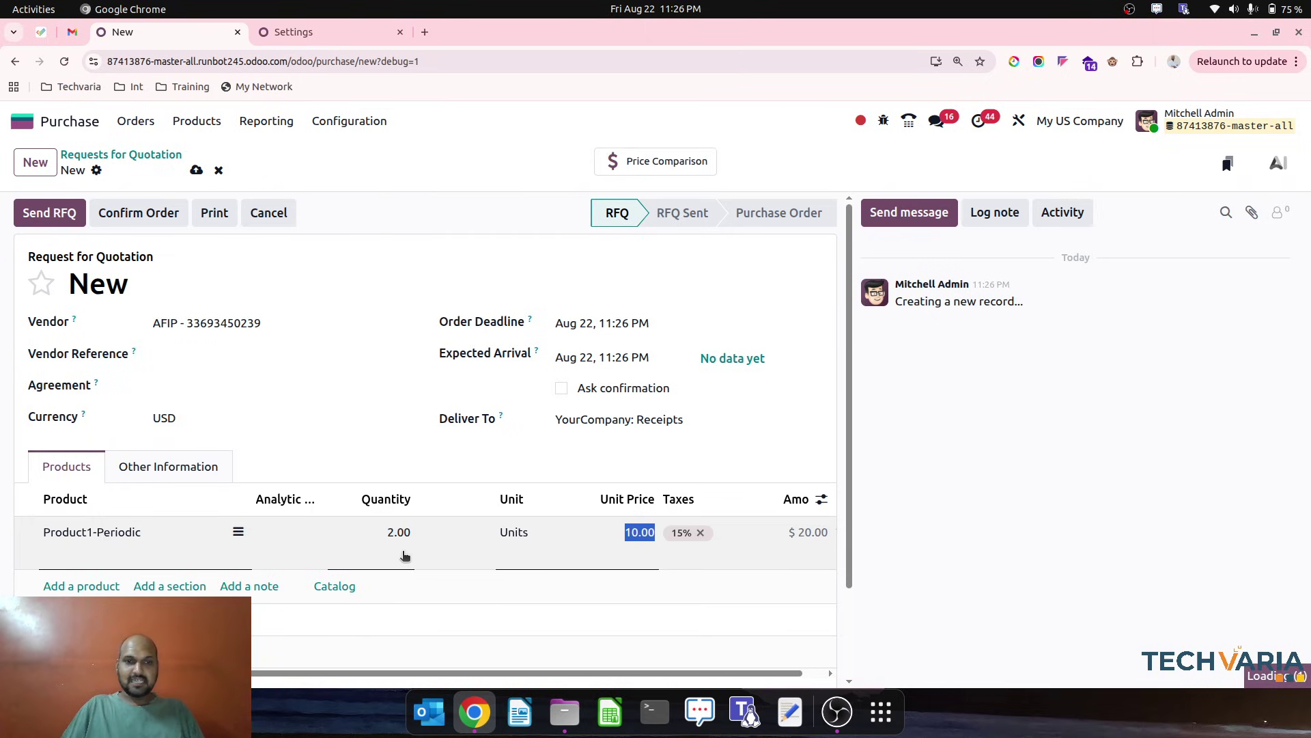
# Step: Add Product1-Perpetual to the request for quotation with a quantity of 2
pyautogui.click(102, 586)
pyautogui.click(112, 568)
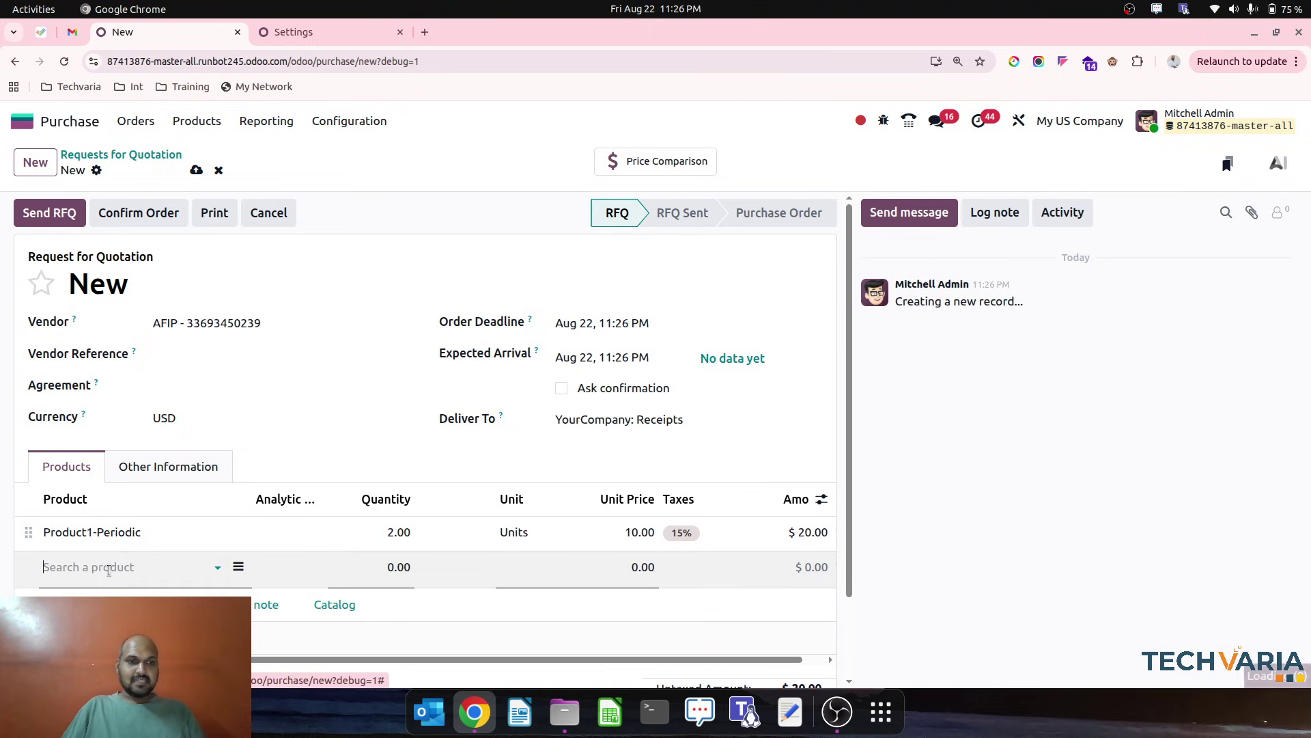
pyautogui.write('pr')
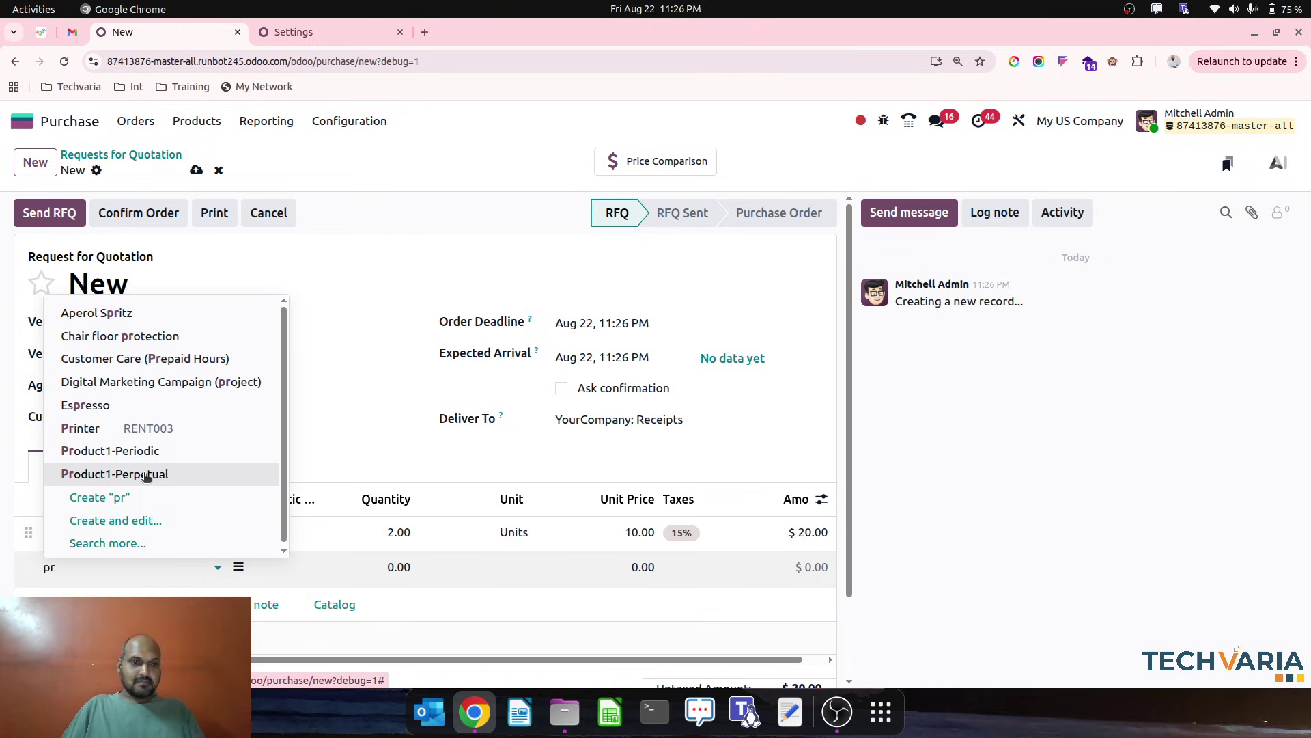
pyautogui.click(146, 475)
pyautogui.click(375, 573)
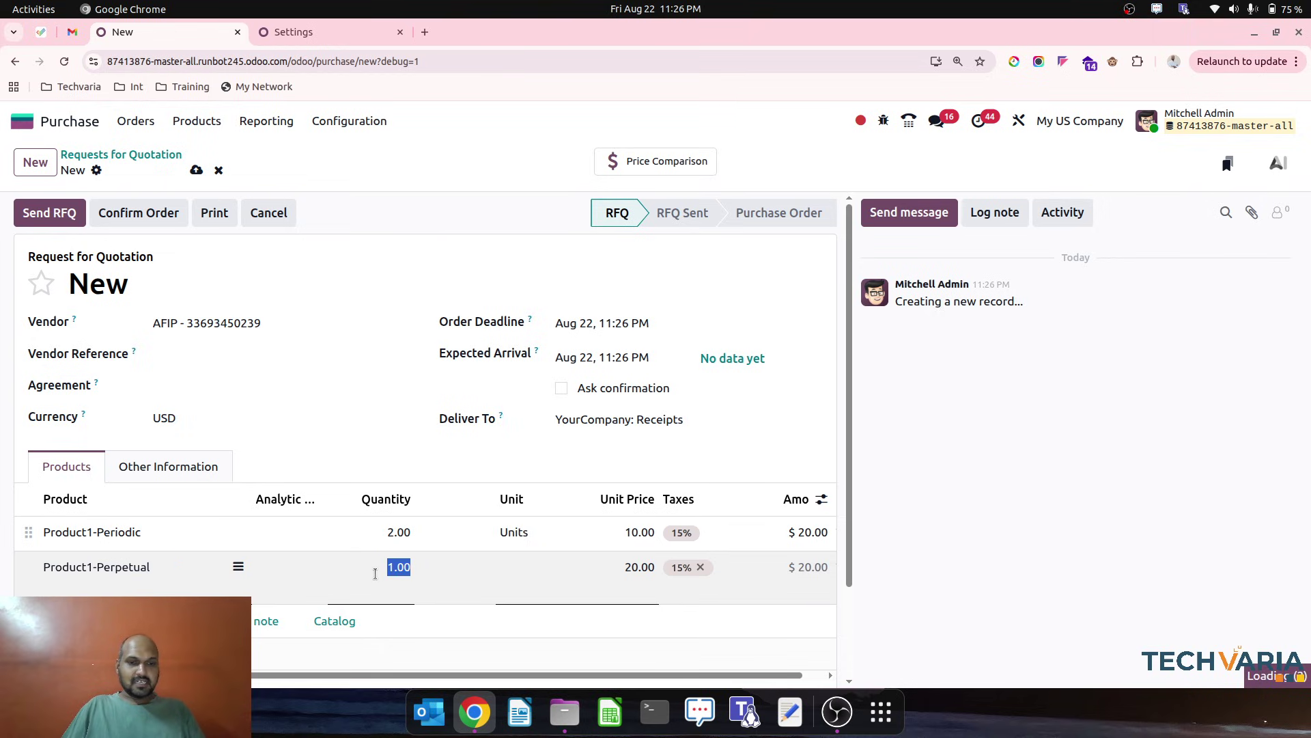
pyautogui.write('2')
pyautogui.press('Tab')
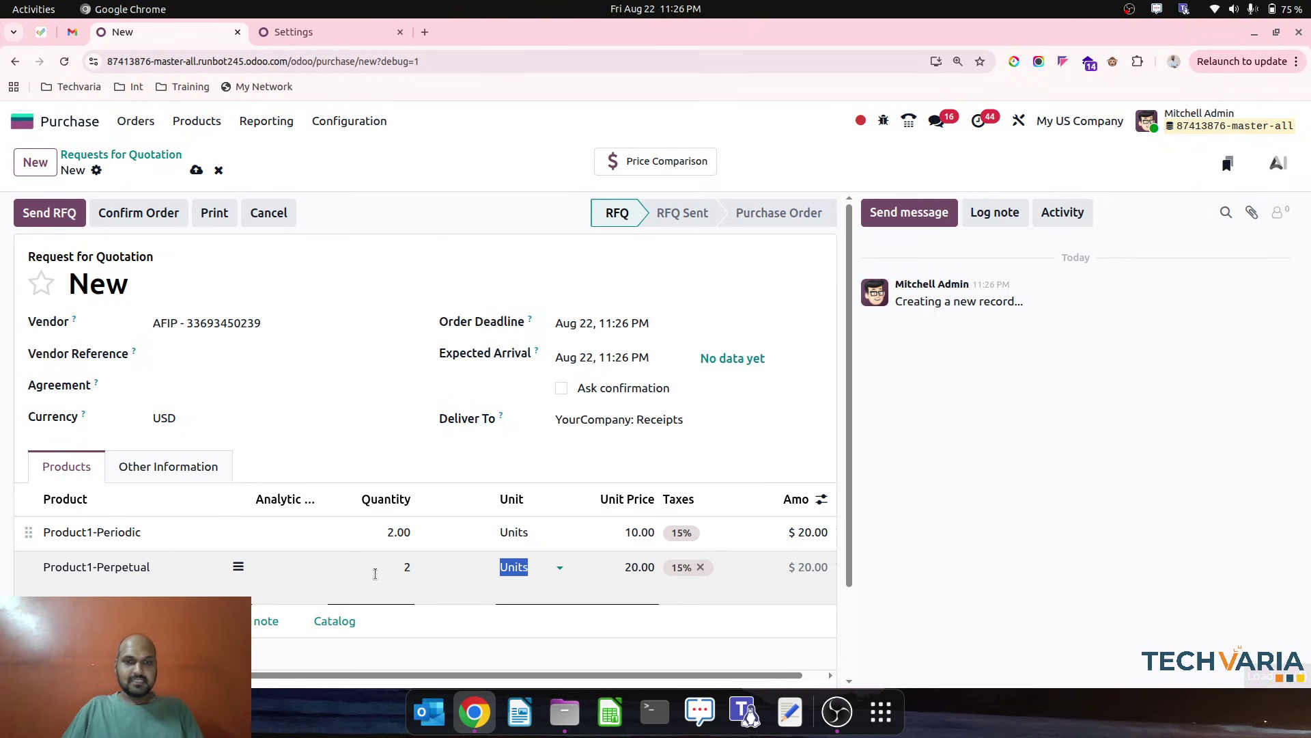
pyautogui.click(360, 462)
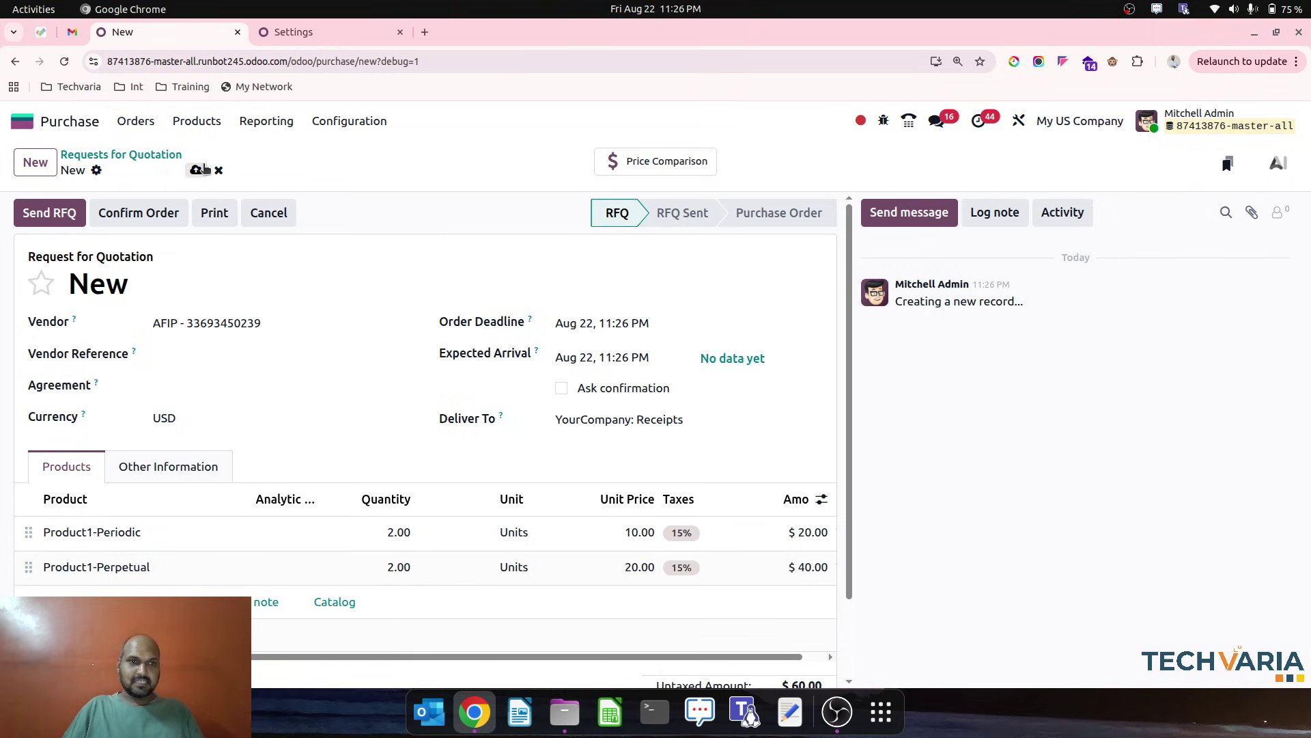
# Step: Save the request for quotation, confirm it as a purchase order and open its receipt
pyautogui.click(196, 170)
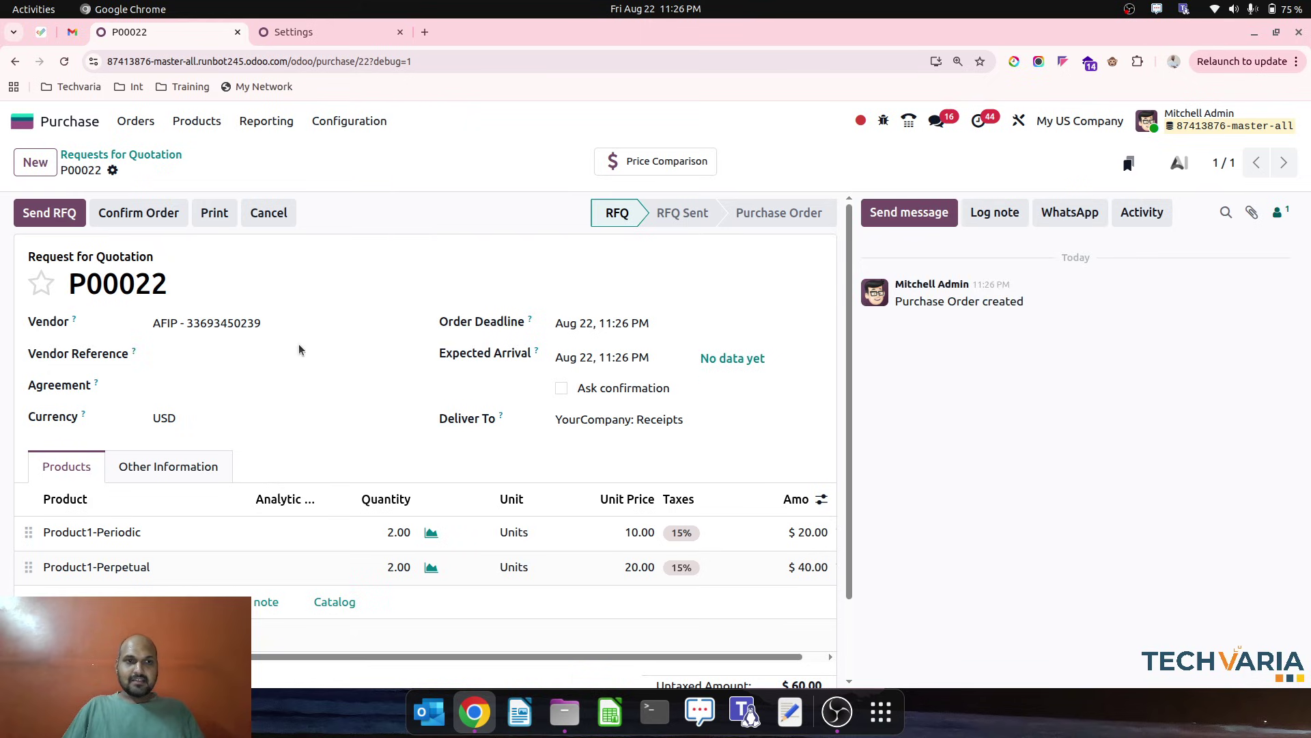
pyautogui.click(117, 220)
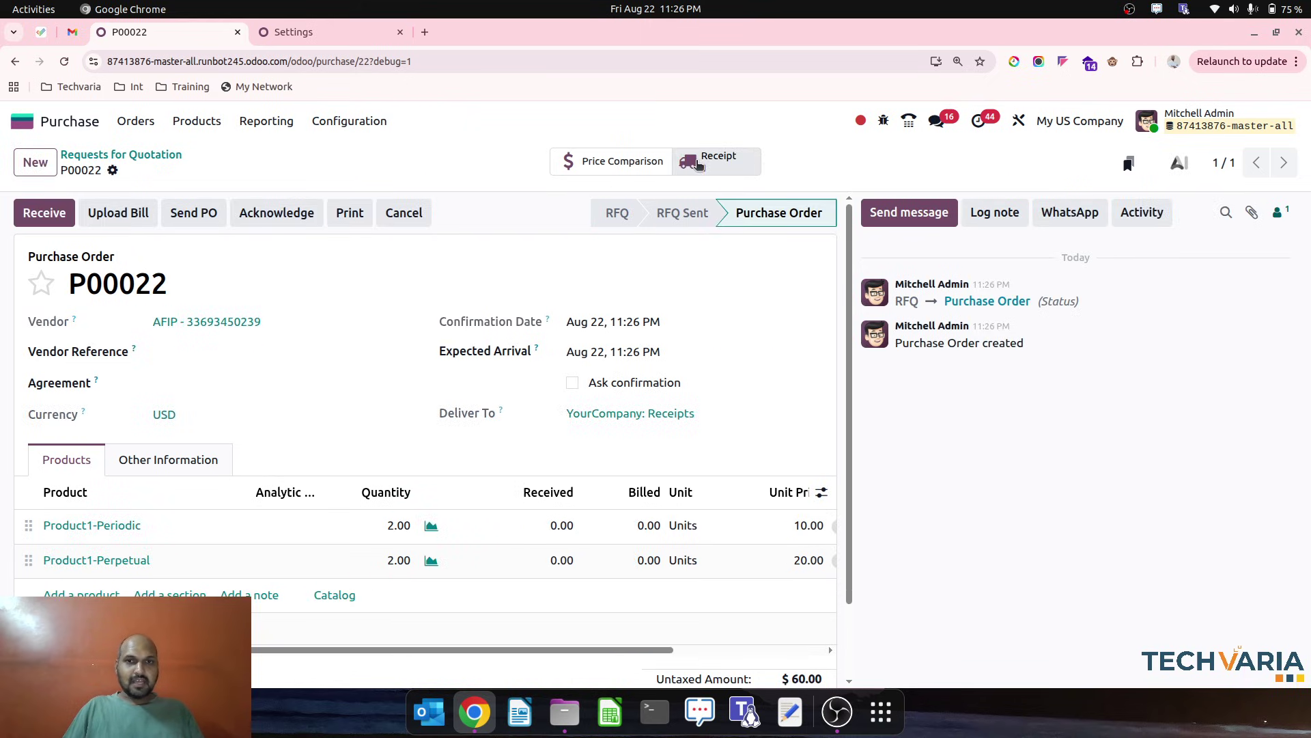
pyautogui.click(698, 164)
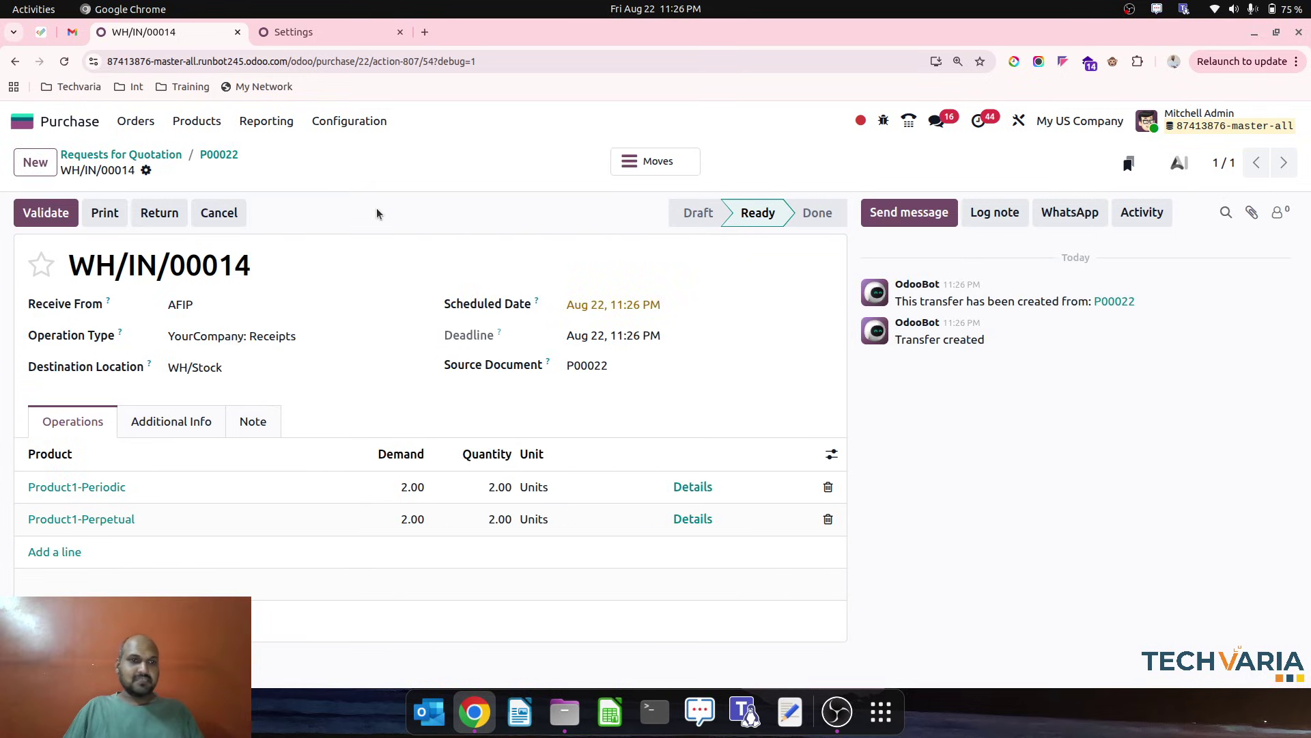
# Step: Open the Balance Sheet report in Accounting and examine the Stock Valuation account under Current Assets
pyautogui.click(293, 32)
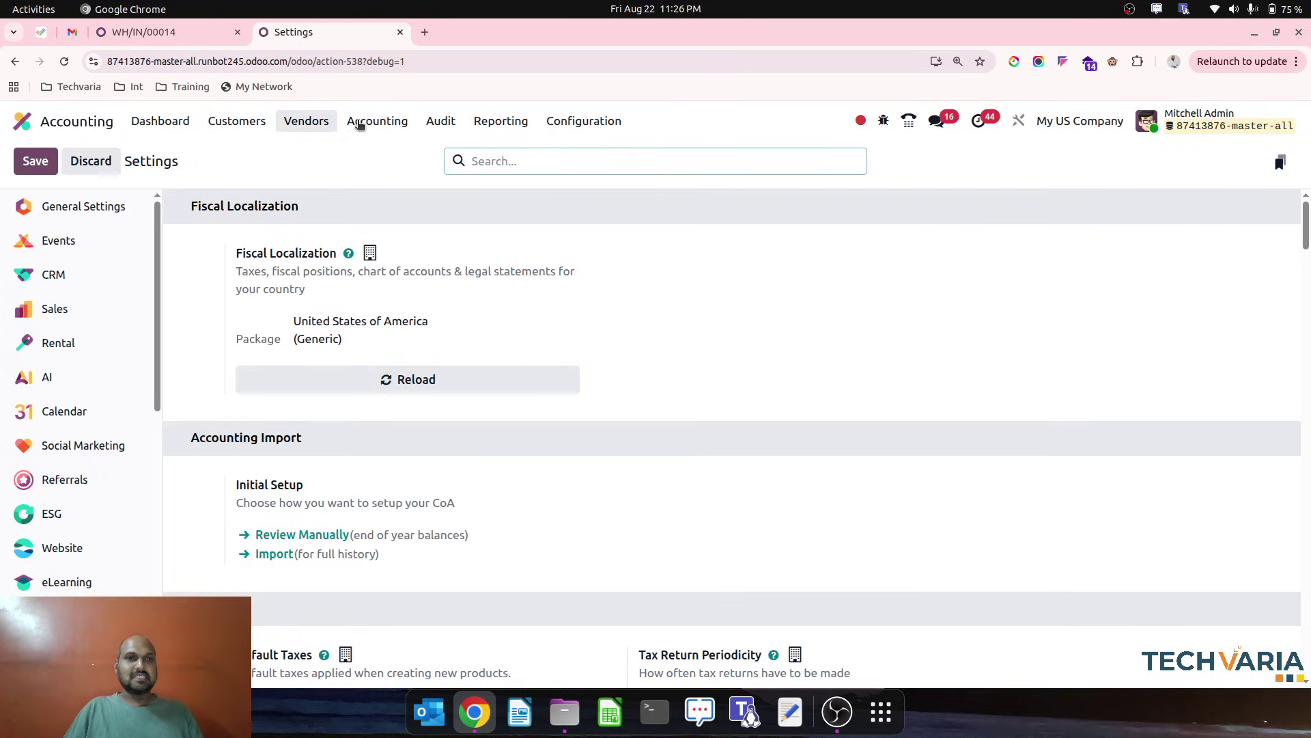
pyautogui.click(499, 123)
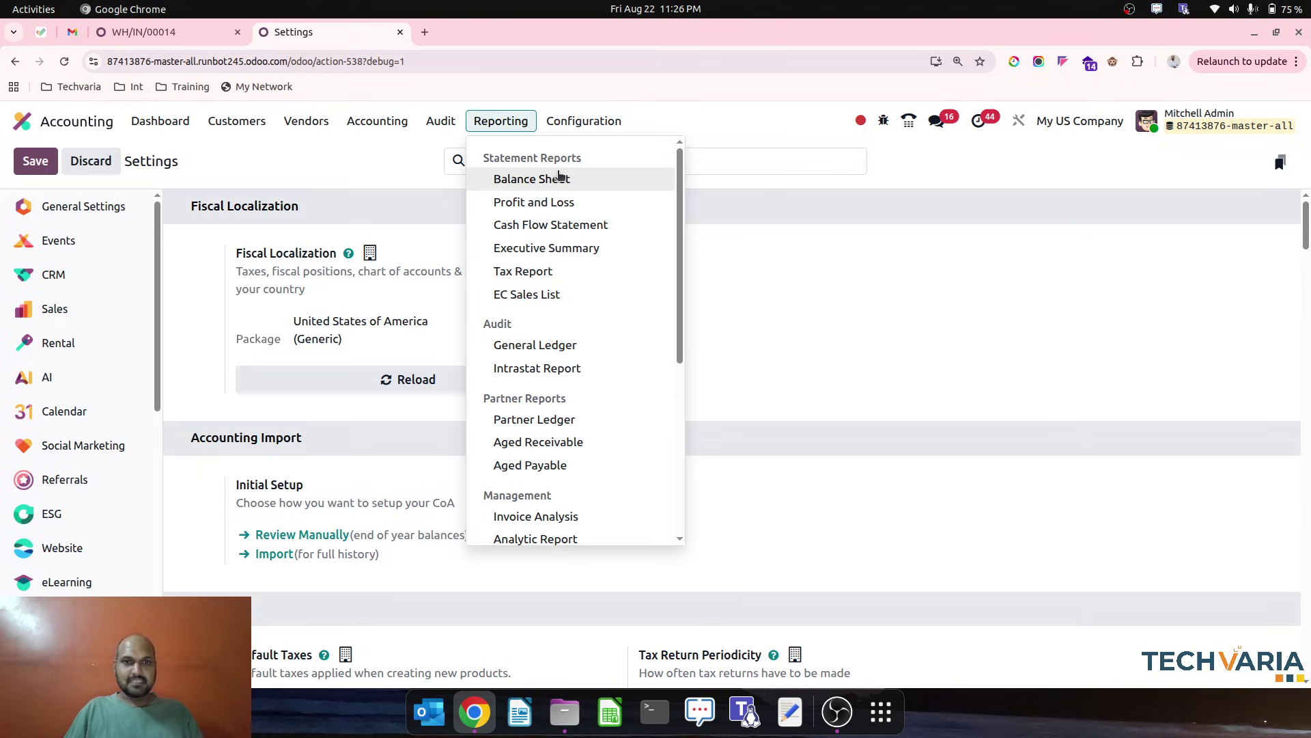
pyautogui.click(557, 176)
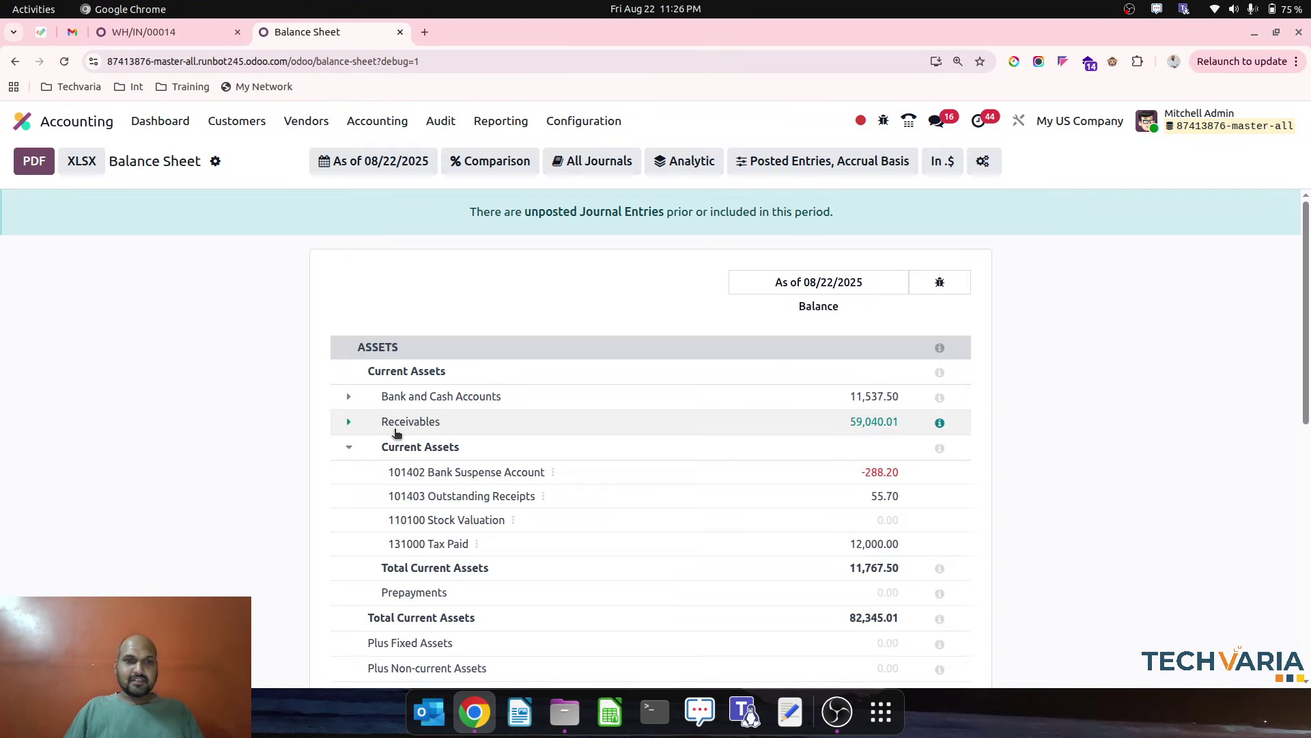
pyautogui.scroll(-2, 396, 433)
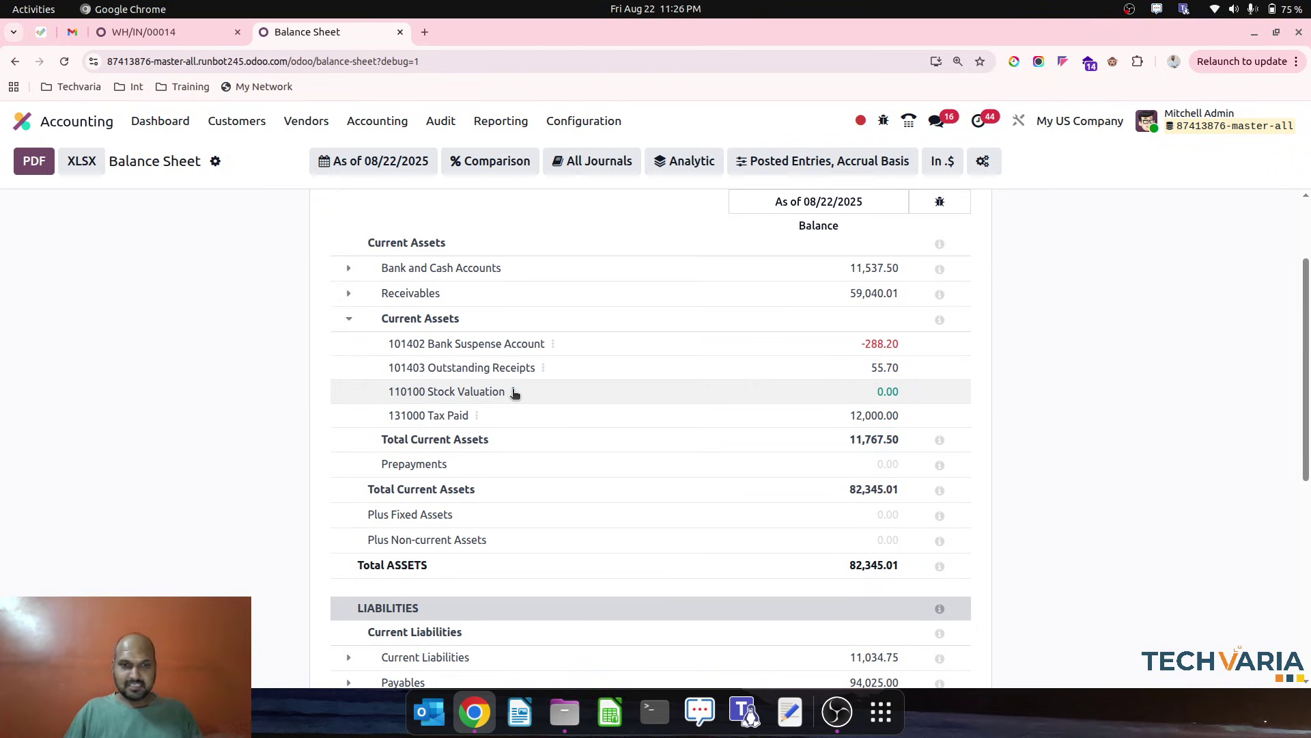
pyautogui.scroll(-5, 512, 391)
pyautogui.scroll(7, 513, 390)
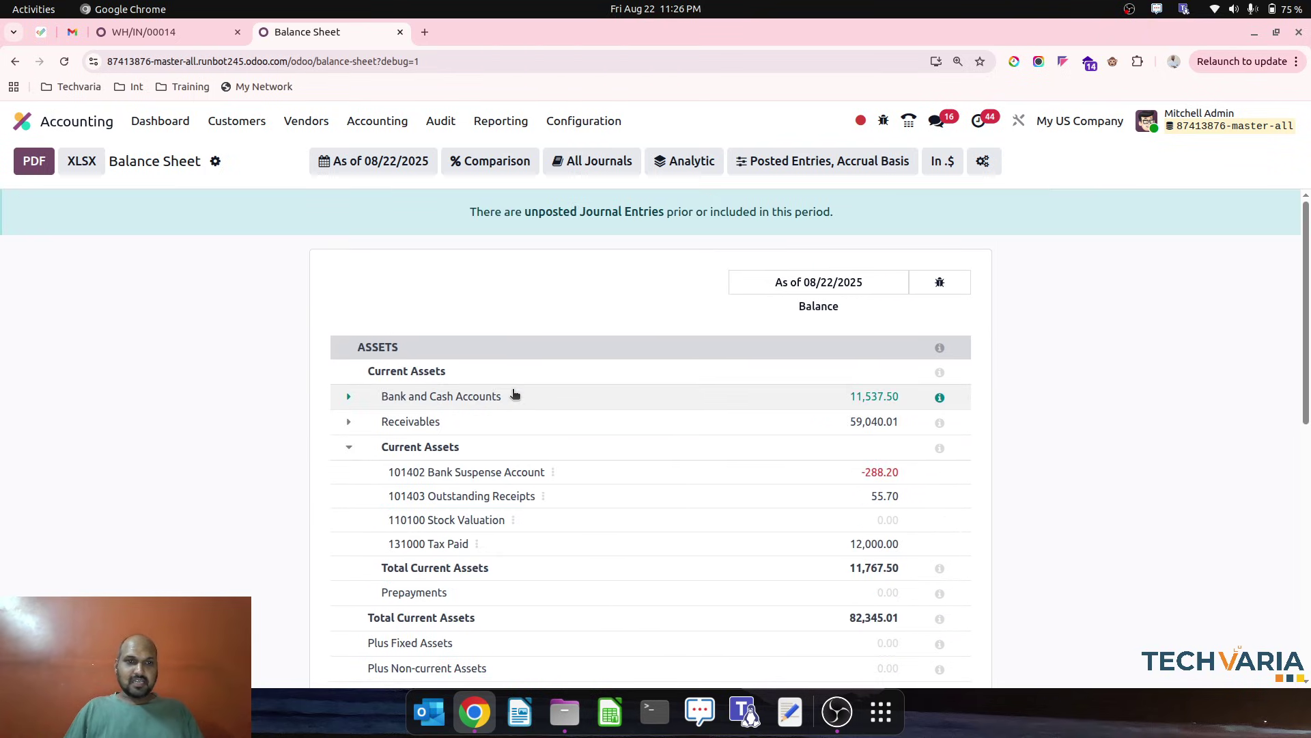
# Step: Validate the receipt in Purchase and view the detailed stock moves of Product1-Periodic and Product1-Perpetual
pyautogui.click(208, 32)
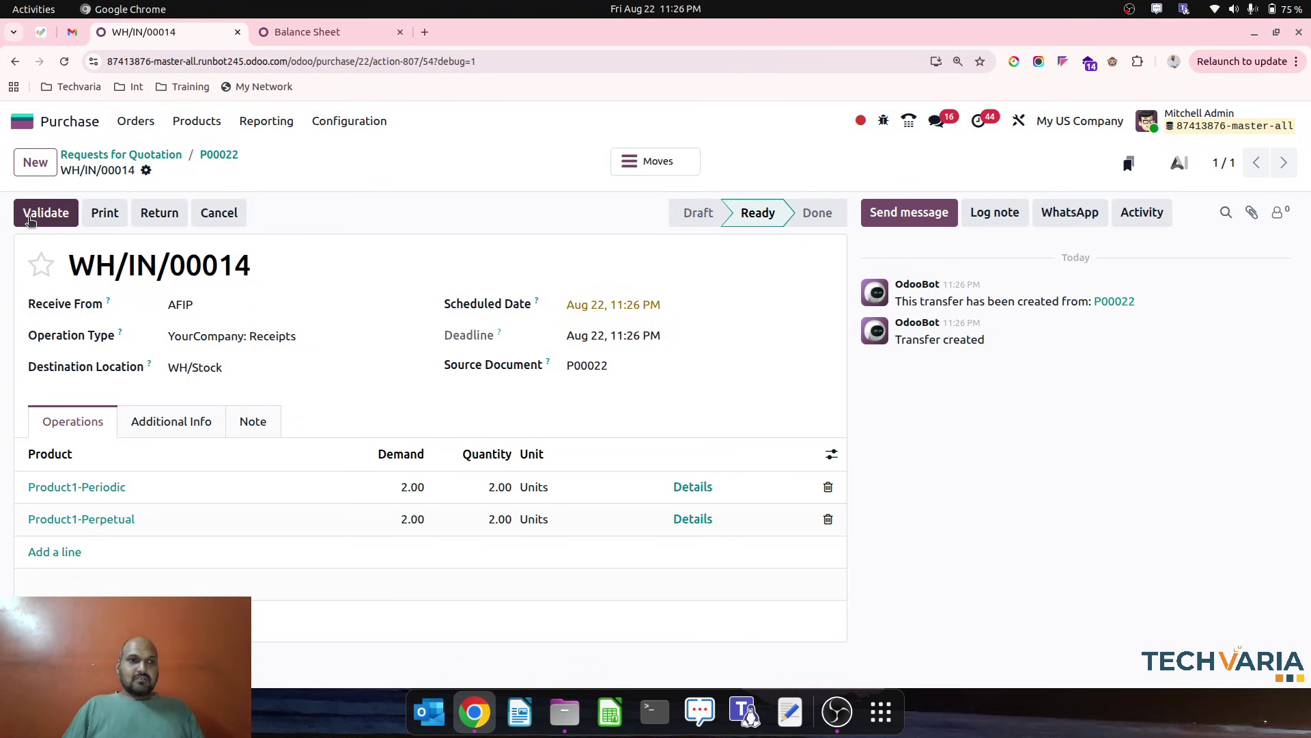
pyautogui.click(36, 216)
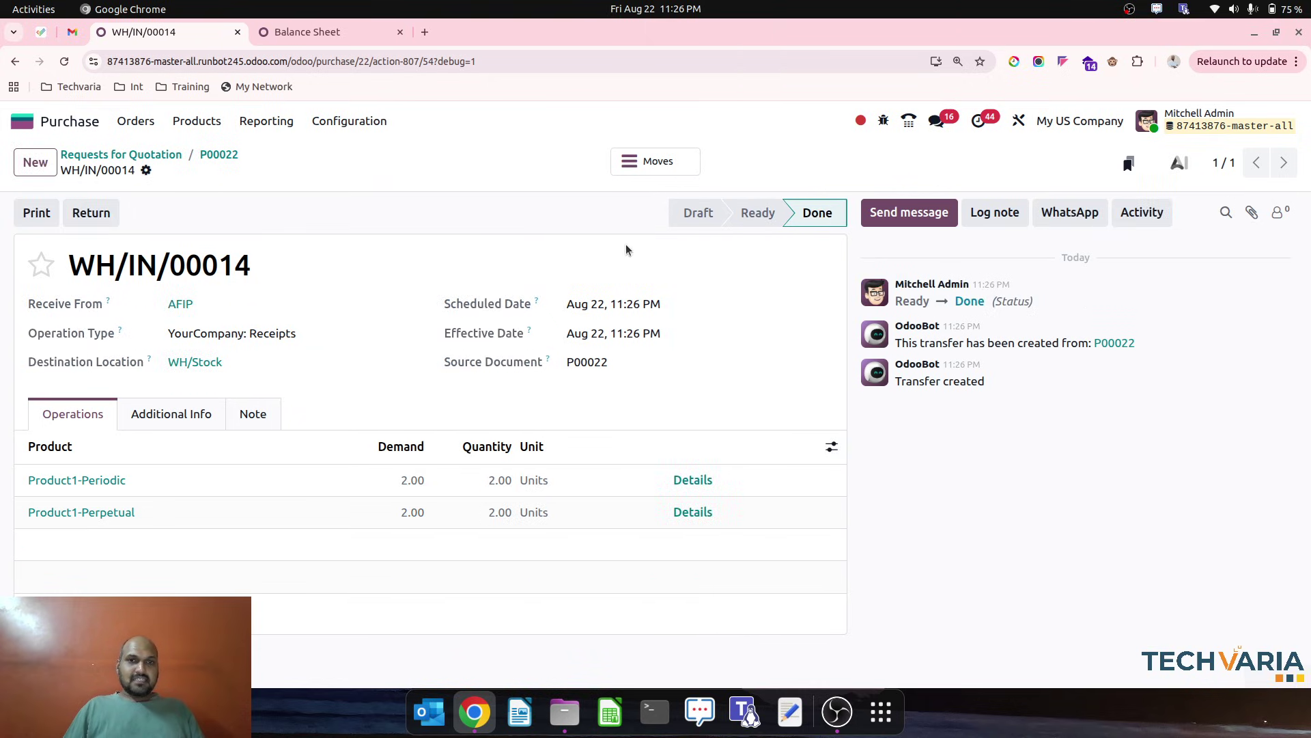
pyautogui.click(662, 161)
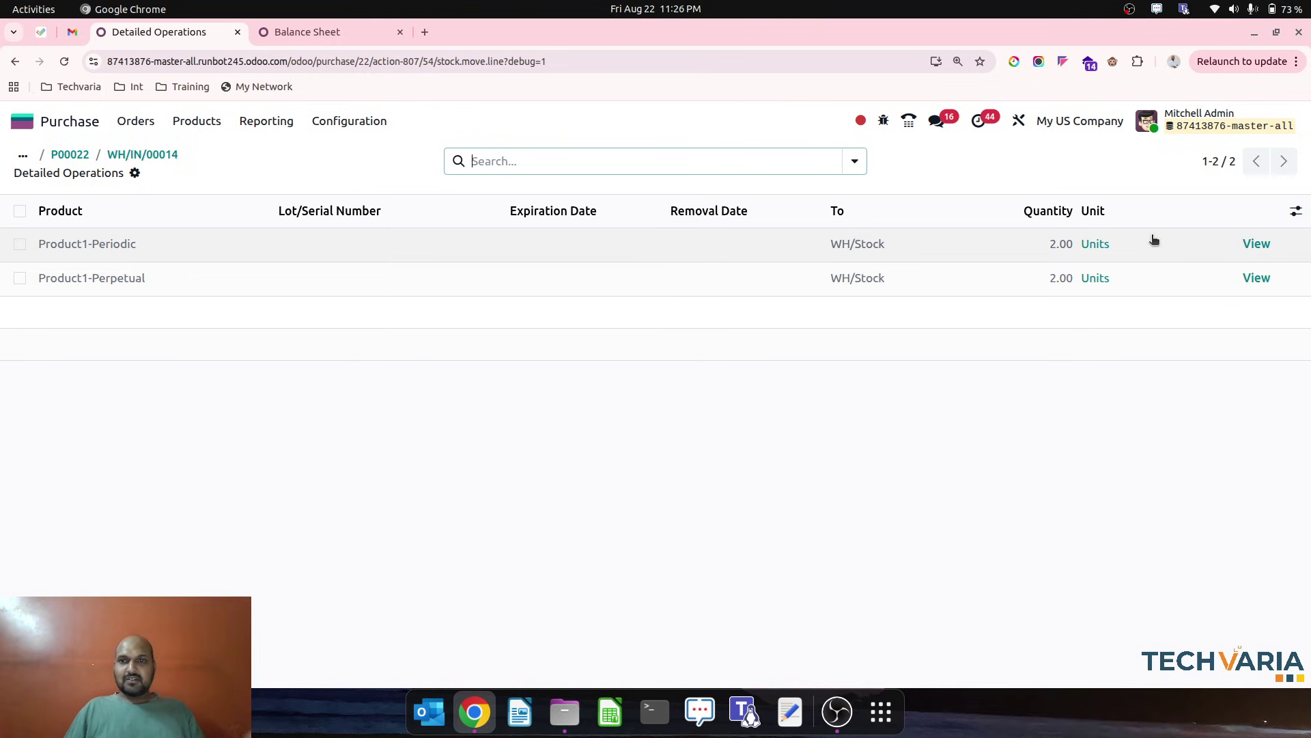
pyautogui.click(1257, 245)
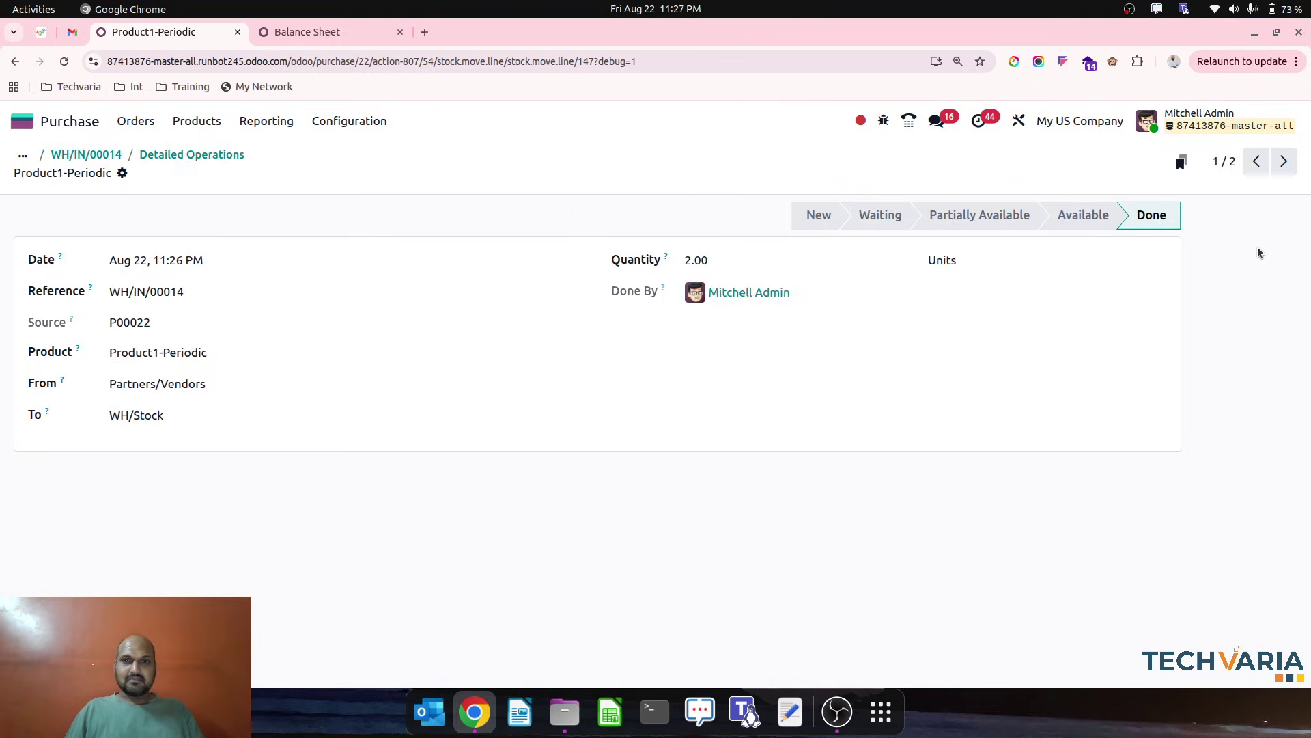
pyautogui.click(1285, 163)
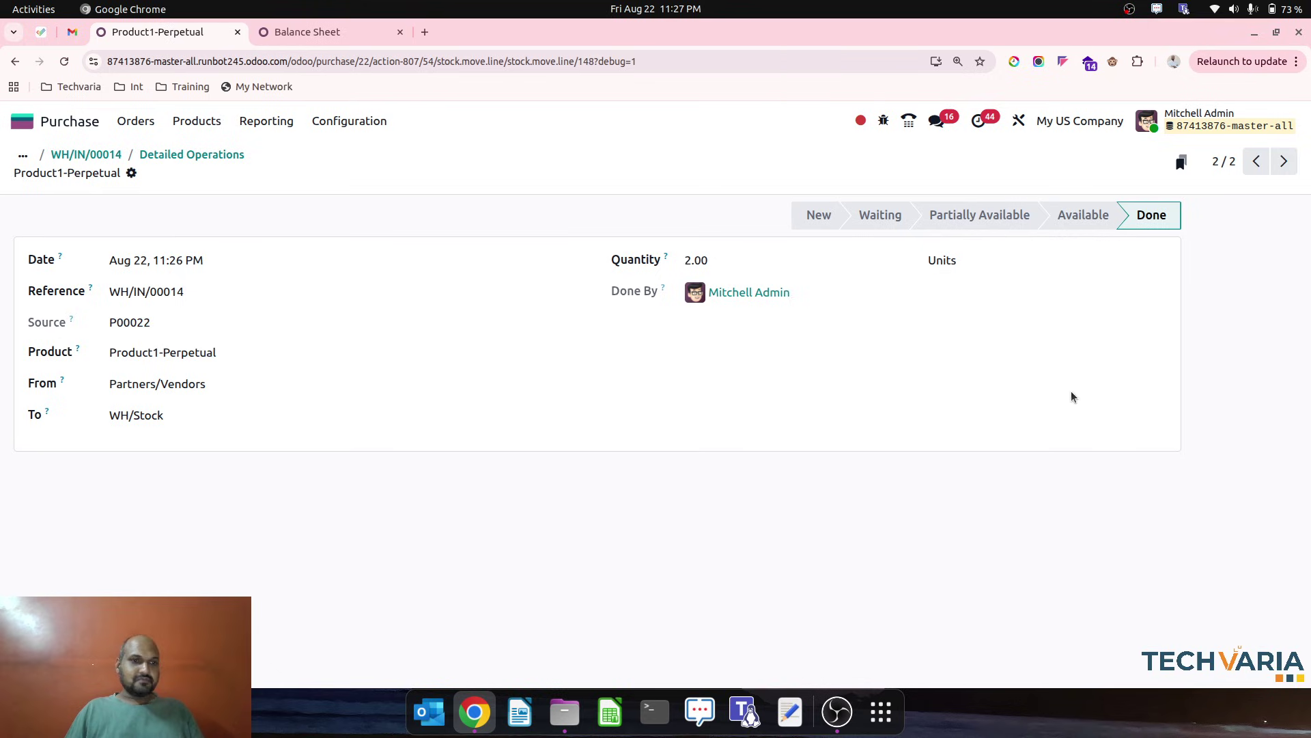
# Step: Return from the stock moves to the purchase order, and reload the Balance Sheet to check Stock Valuation after the receipt
pyautogui.click(200, 155)
pyautogui.click(180, 155)
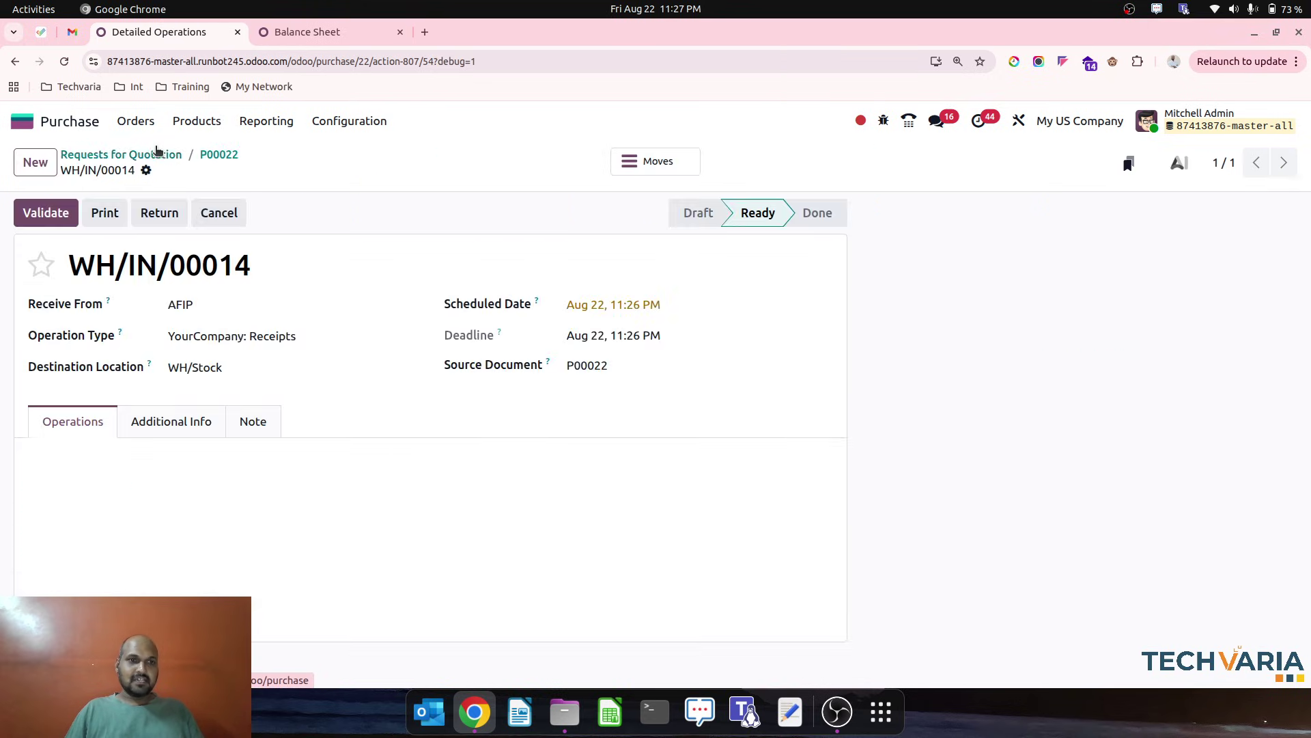
pyautogui.click(219, 155)
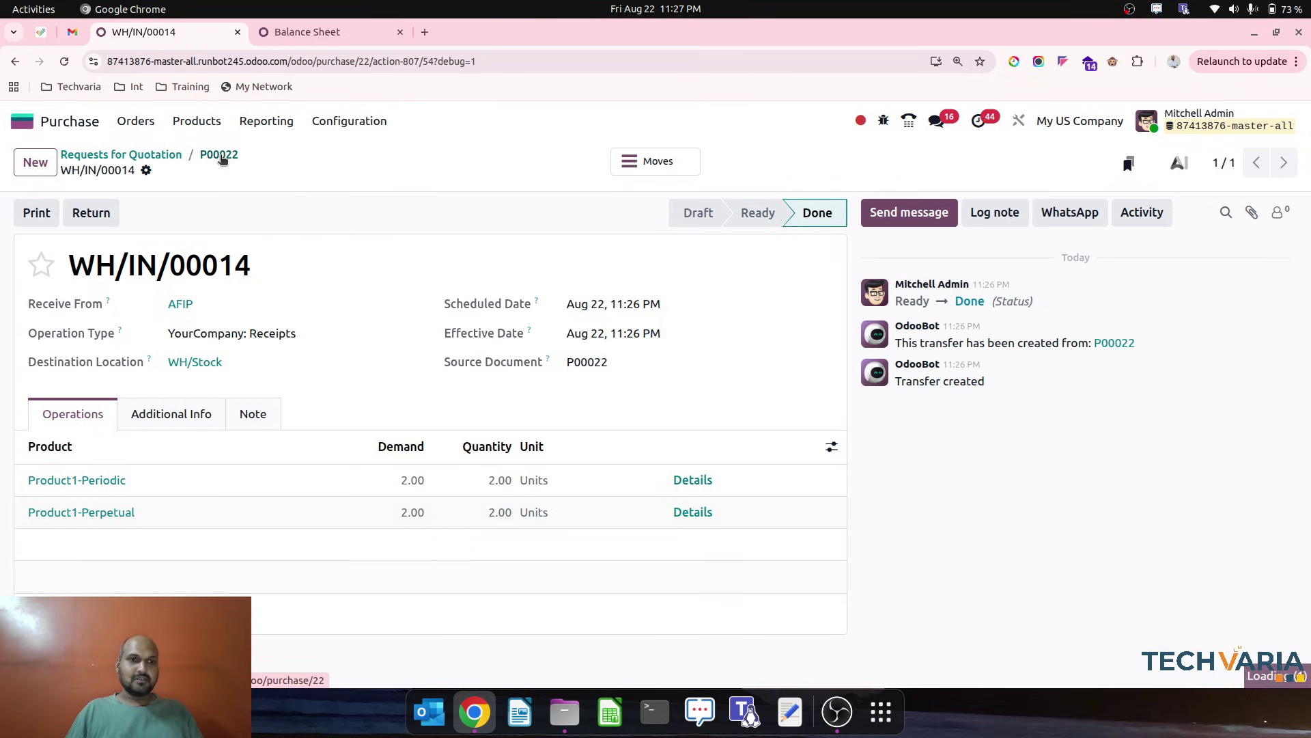
pyautogui.click(284, 29)
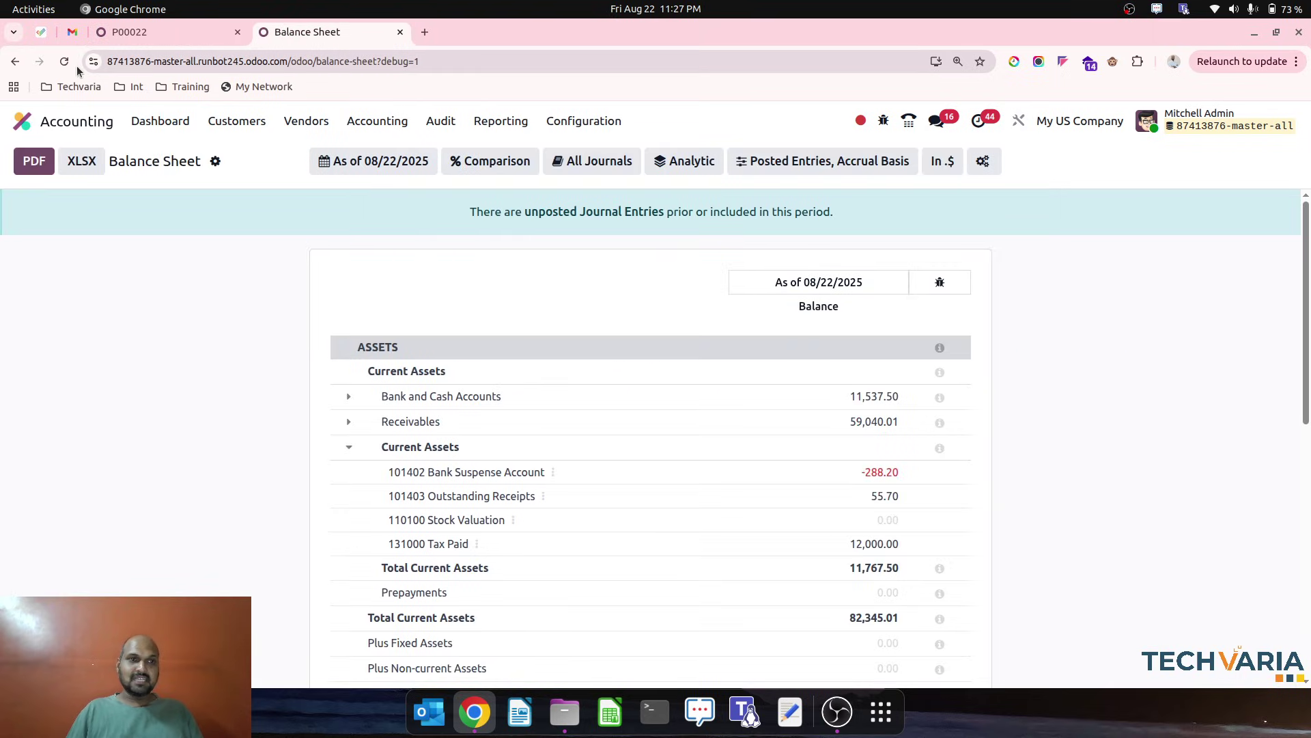
pyautogui.click(67, 62)
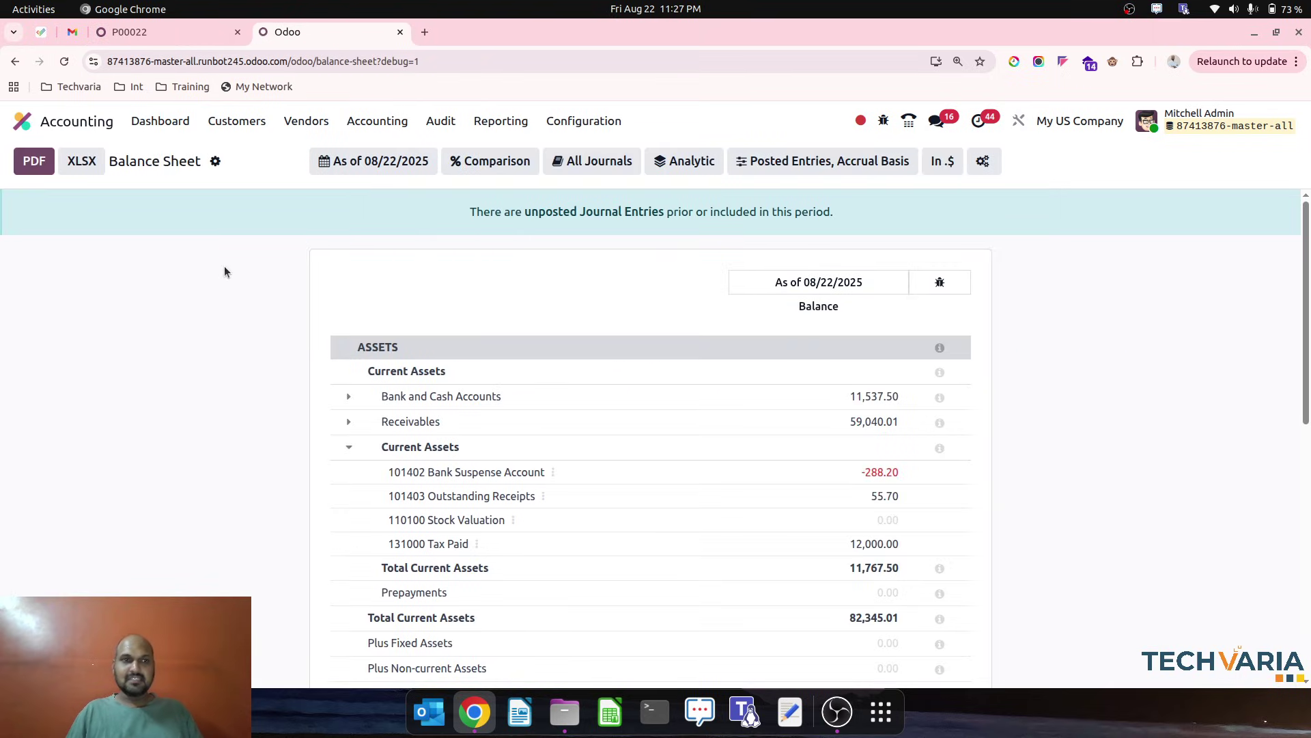
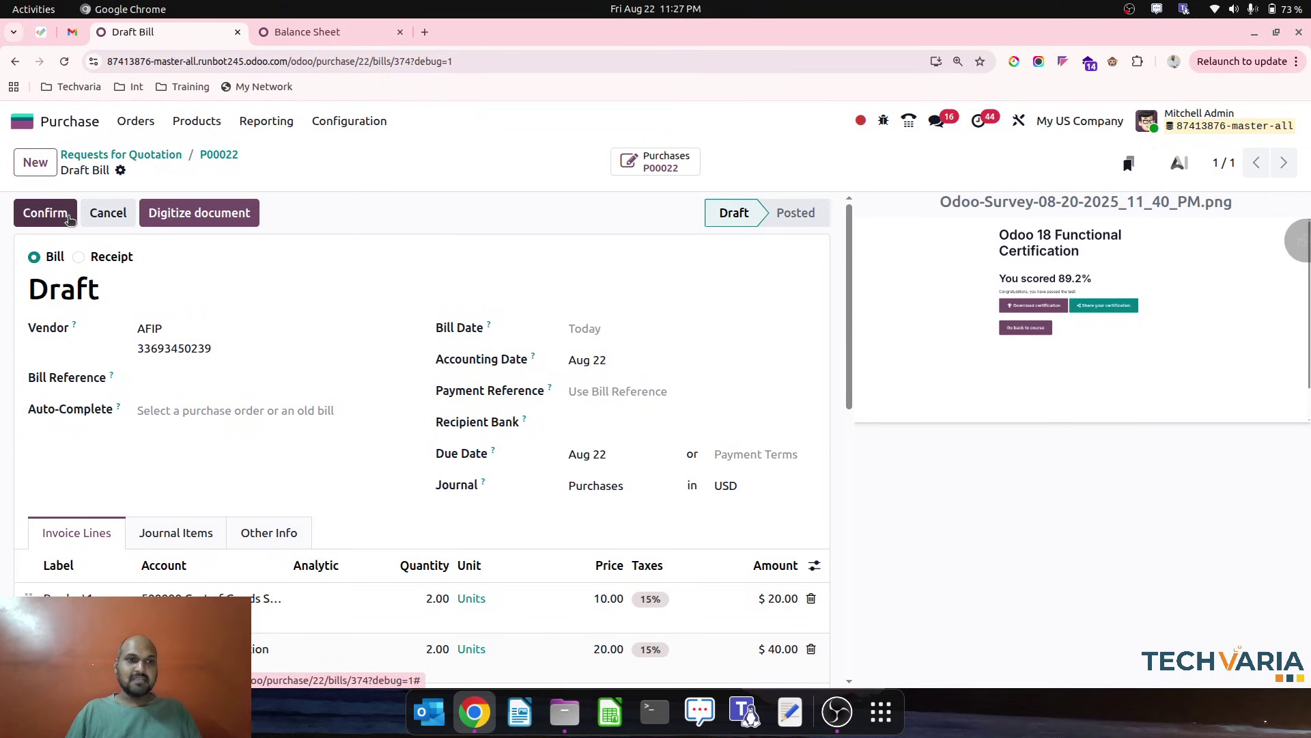
# Step: Review the accounts on the draft vendor bill's invoice lines and journal items, and confirm the bill
pyautogui.scroll(-3, 229, 389)
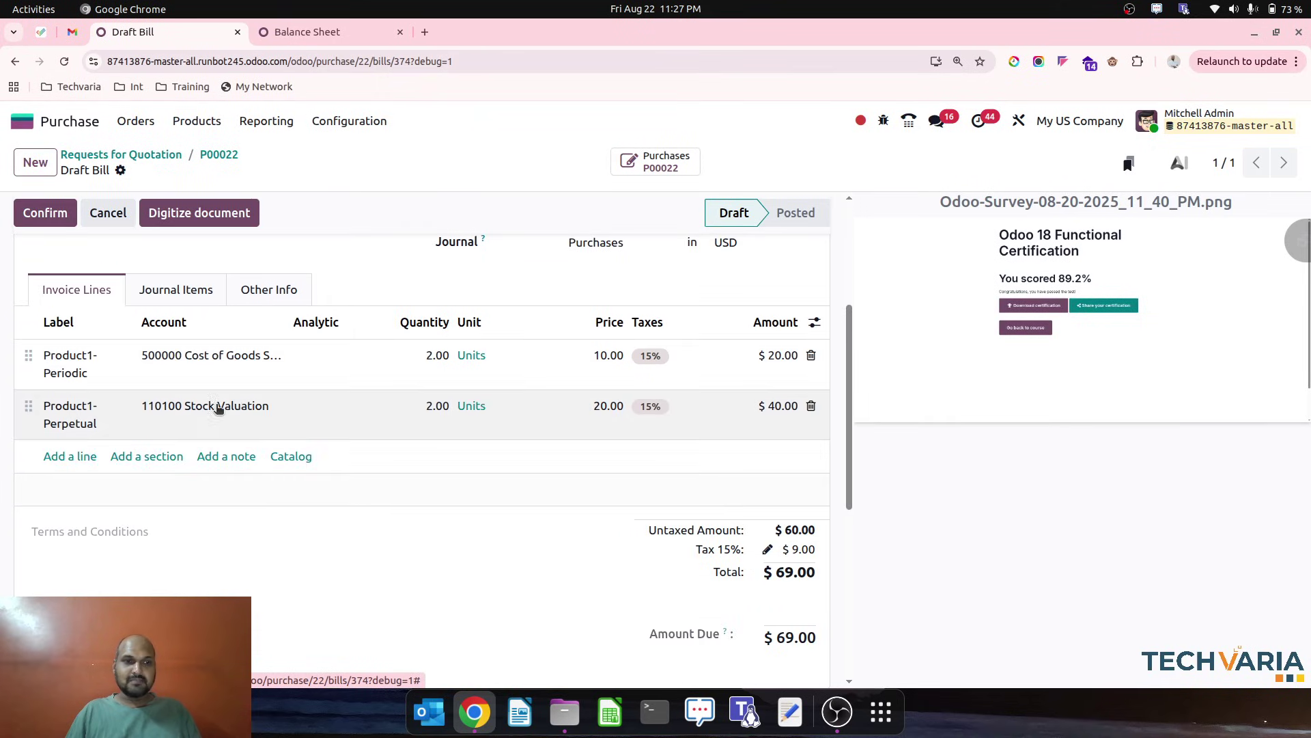
pyautogui.click(175, 294)
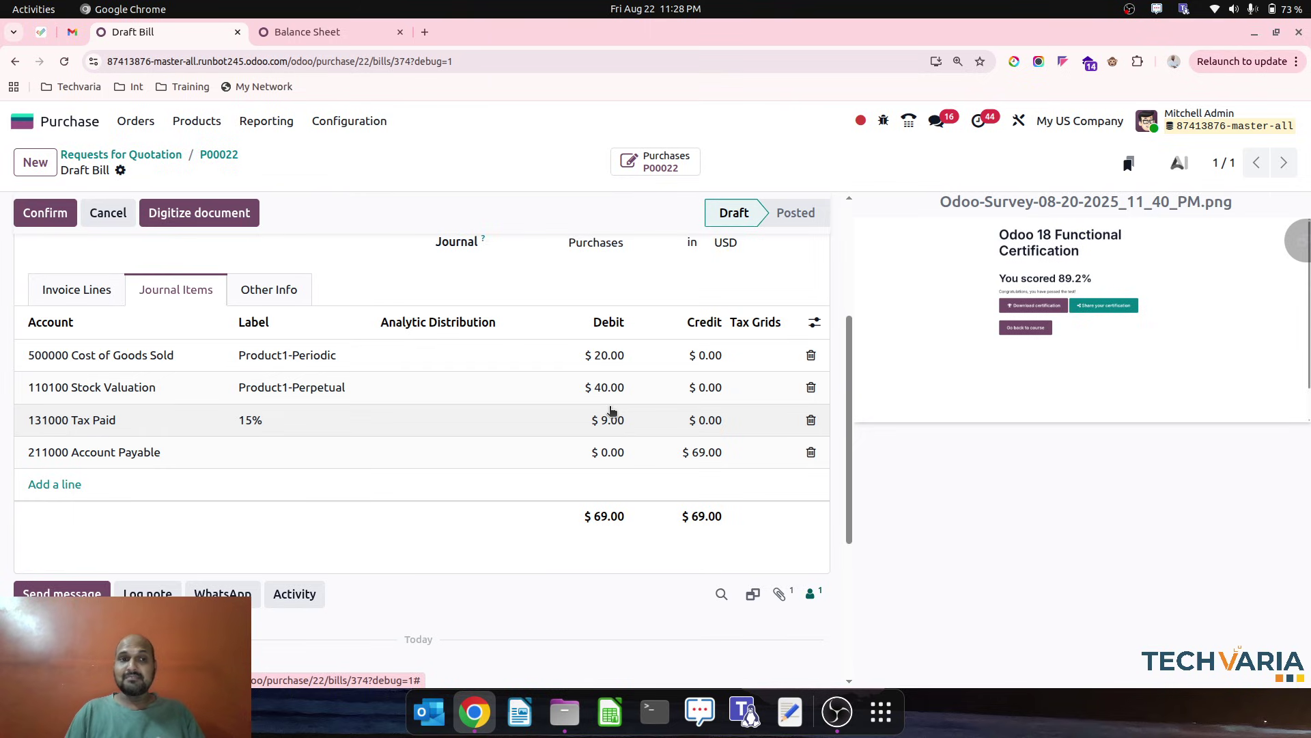
pyautogui.scroll(4, 612, 410)
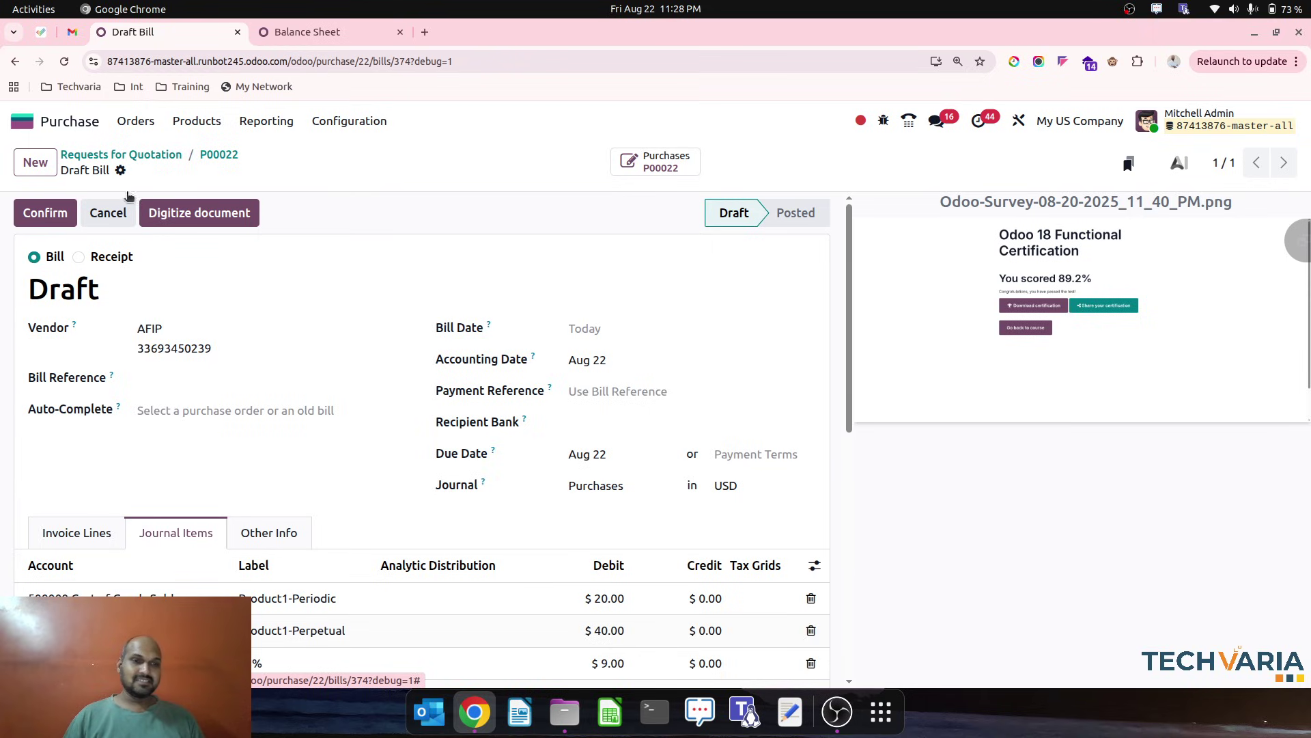
pyautogui.click(45, 213)
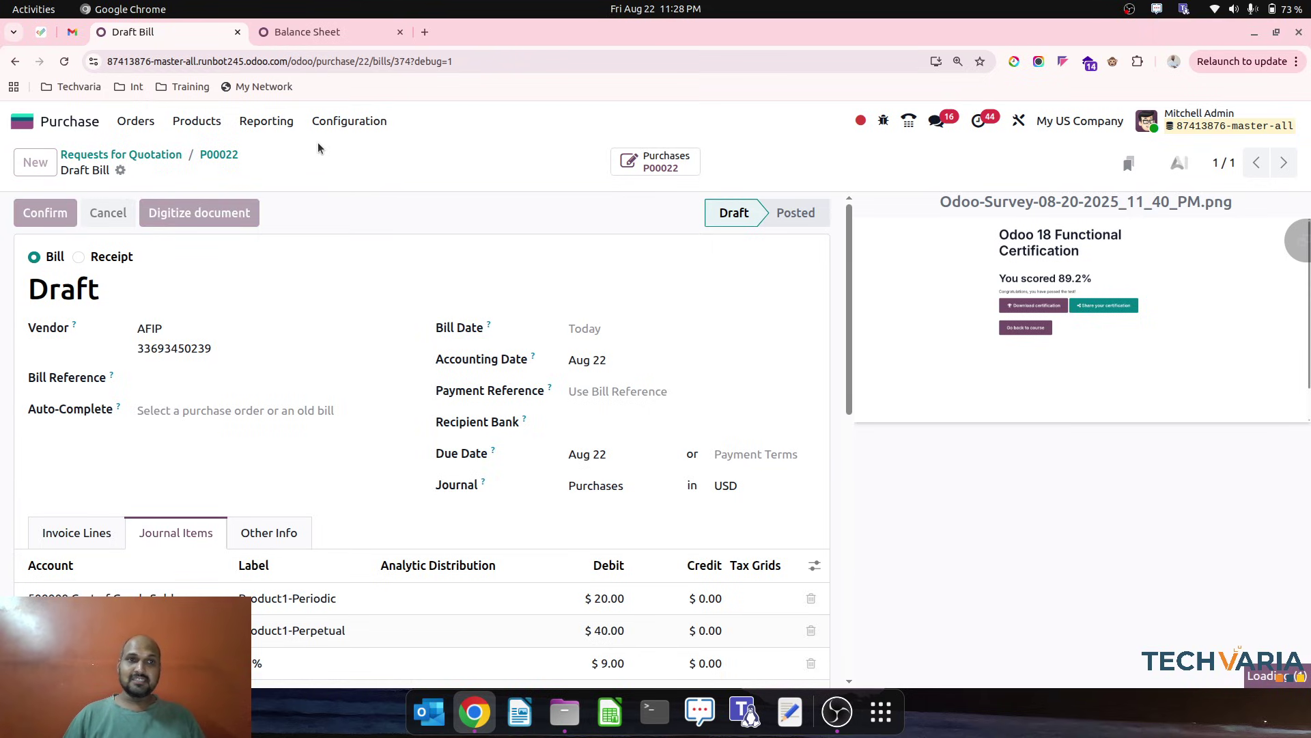
# Step: Reload the Balance Sheet and examine the Stock Valuation account after confirming the vendor bill
pyautogui.click(315, 32)
pyautogui.click(65, 61)
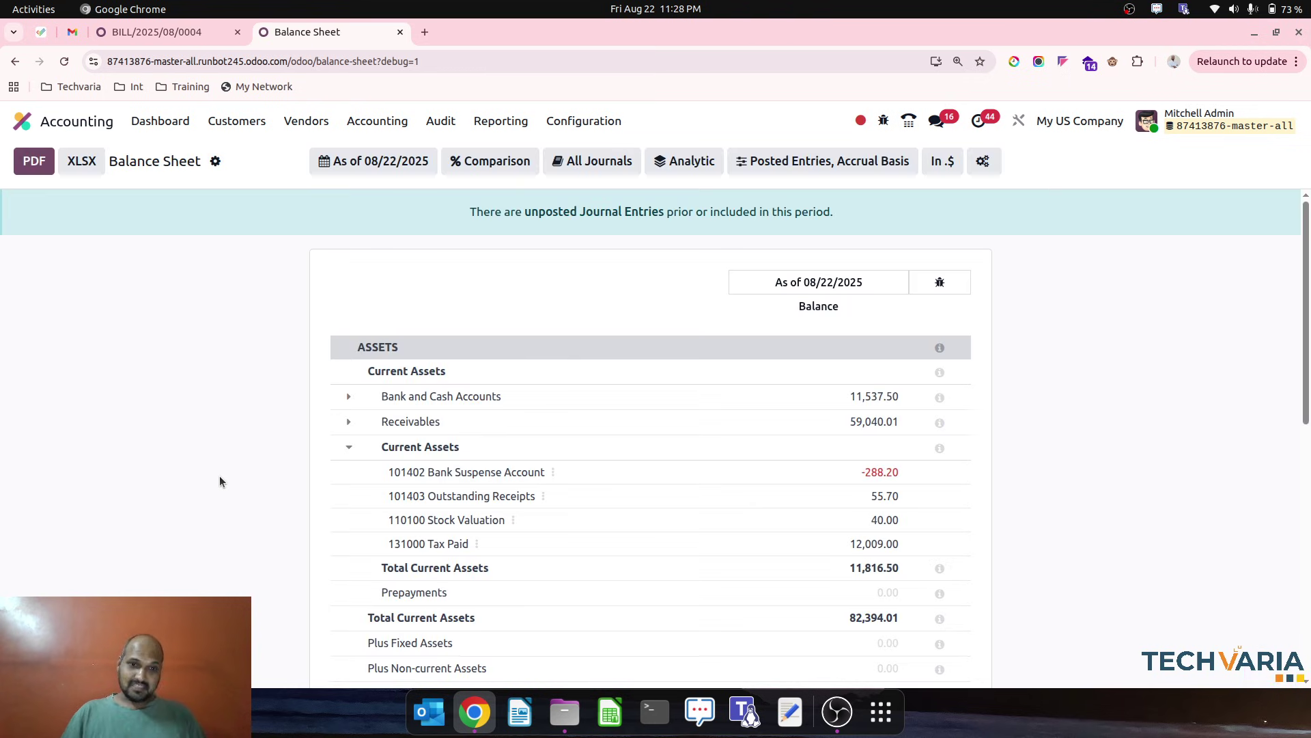
pyautogui.scroll(-3, 260, 538)
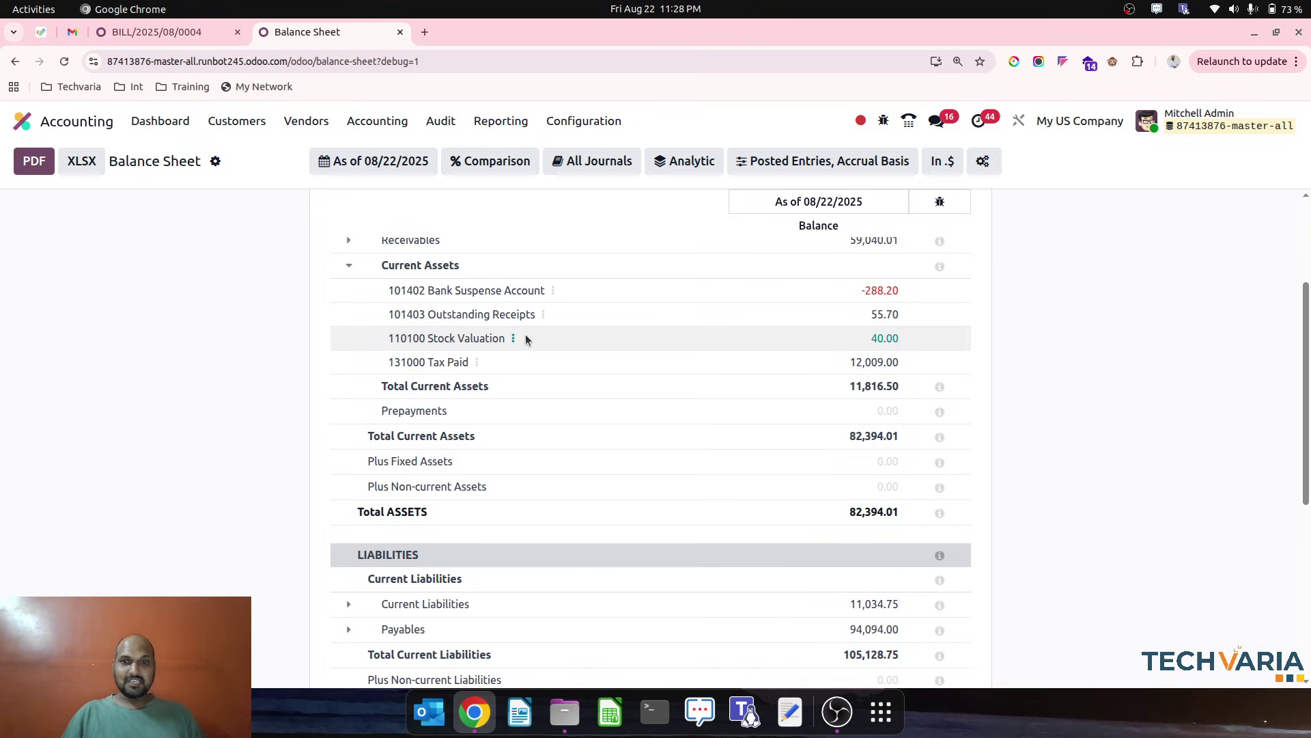
# Step: Review the posted vendor bill's journal items for both products and return to the Requests for Quotation list
pyautogui.click(157, 32)
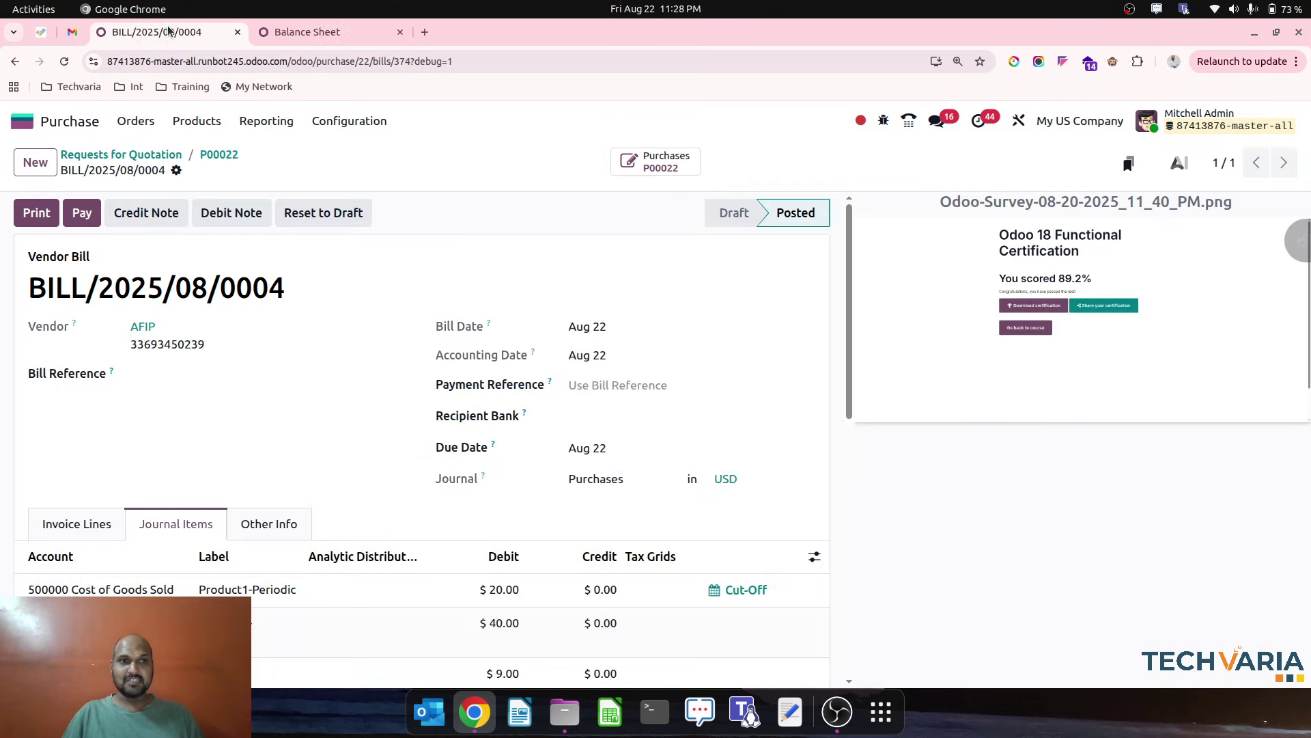
pyautogui.scroll(-2, 361, 441)
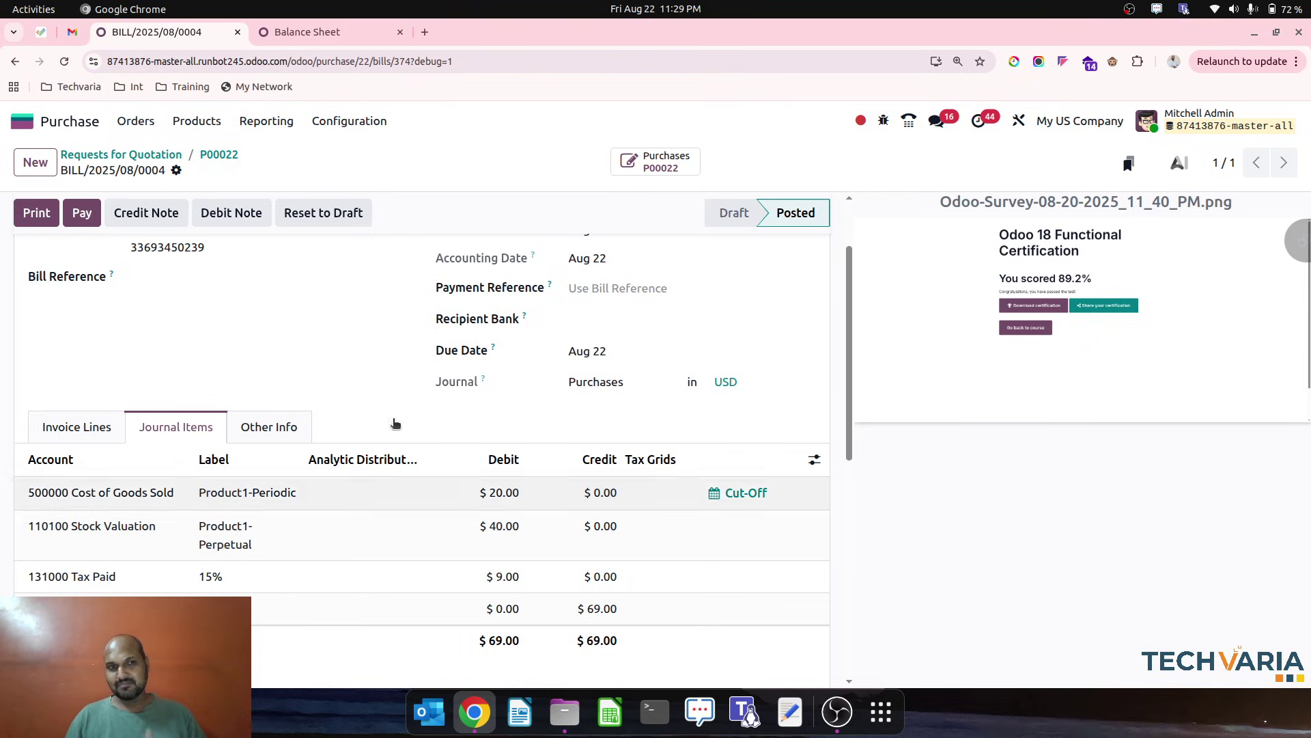
pyautogui.click(204, 153)
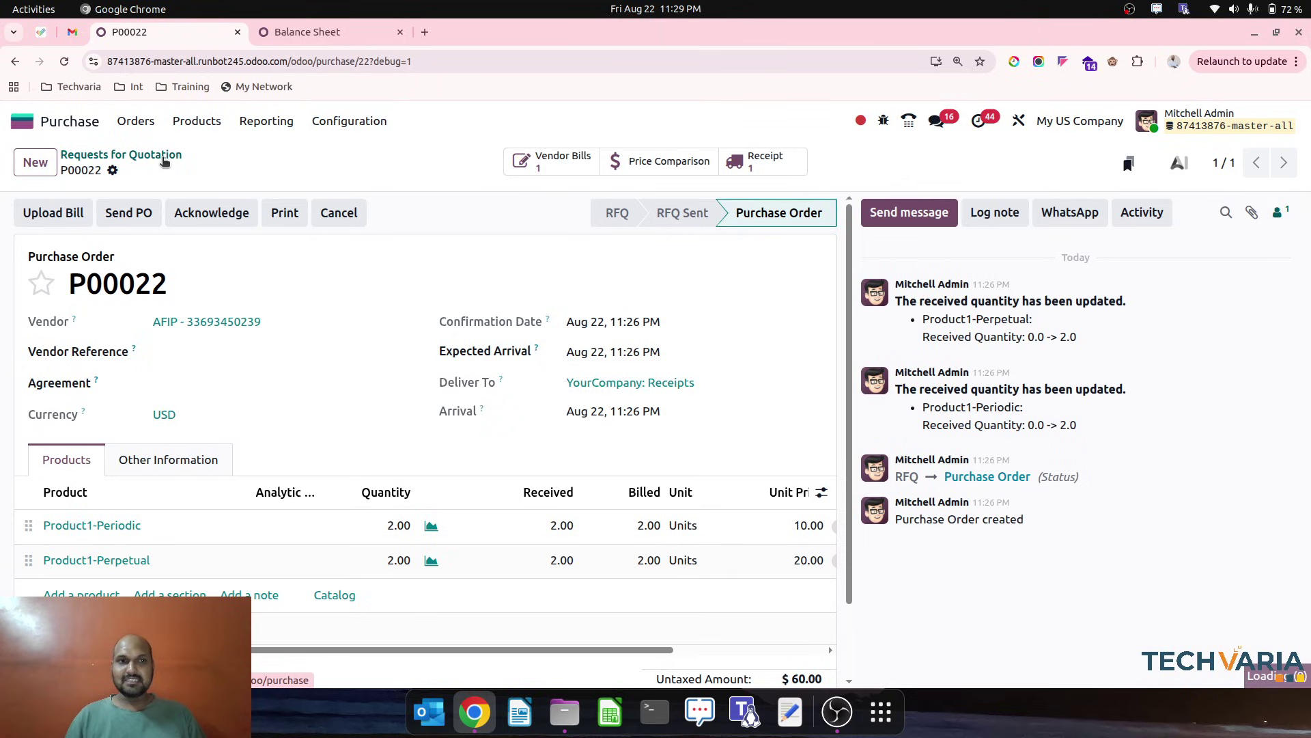
pyautogui.click(49, 122)
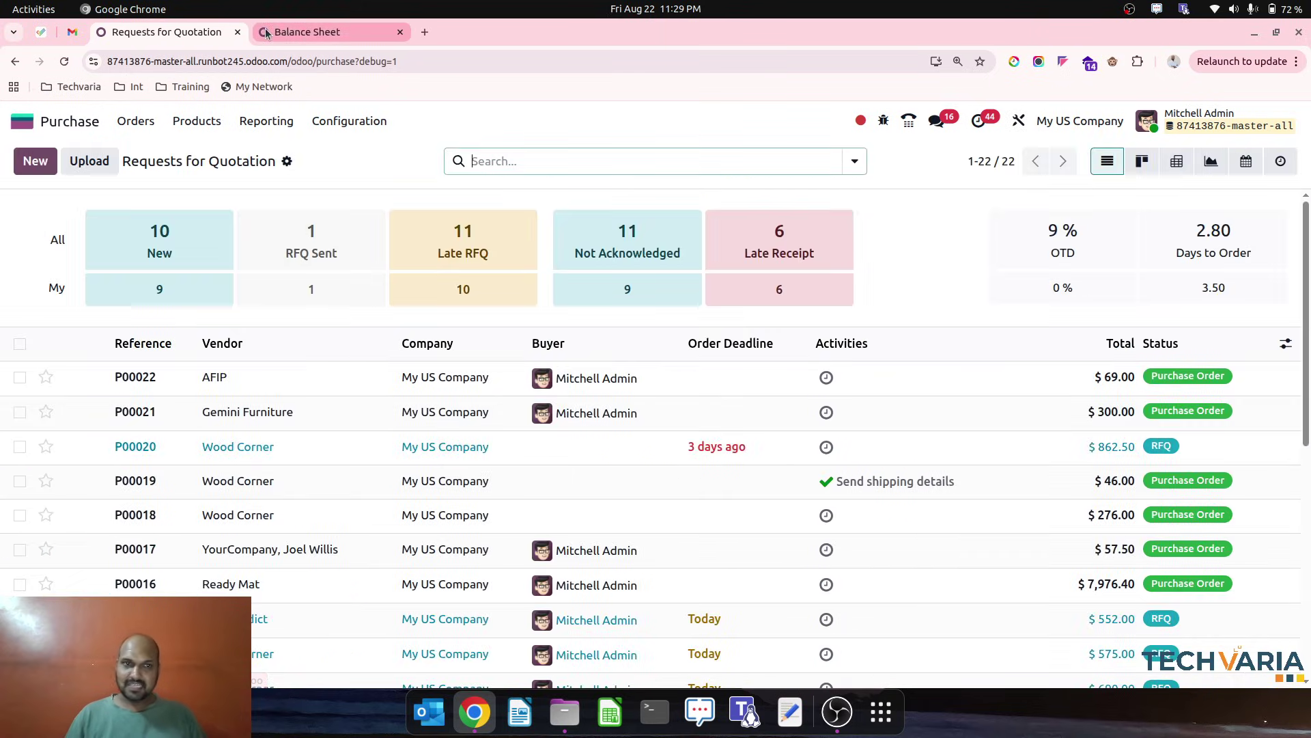
# Step: Look over the Balance Sheet's current assets again and open the Profit and Loss report
pyautogui.click(287, 32)
pyautogui.scroll(-3, 268, 308)
pyautogui.scroll(5, 268, 308)
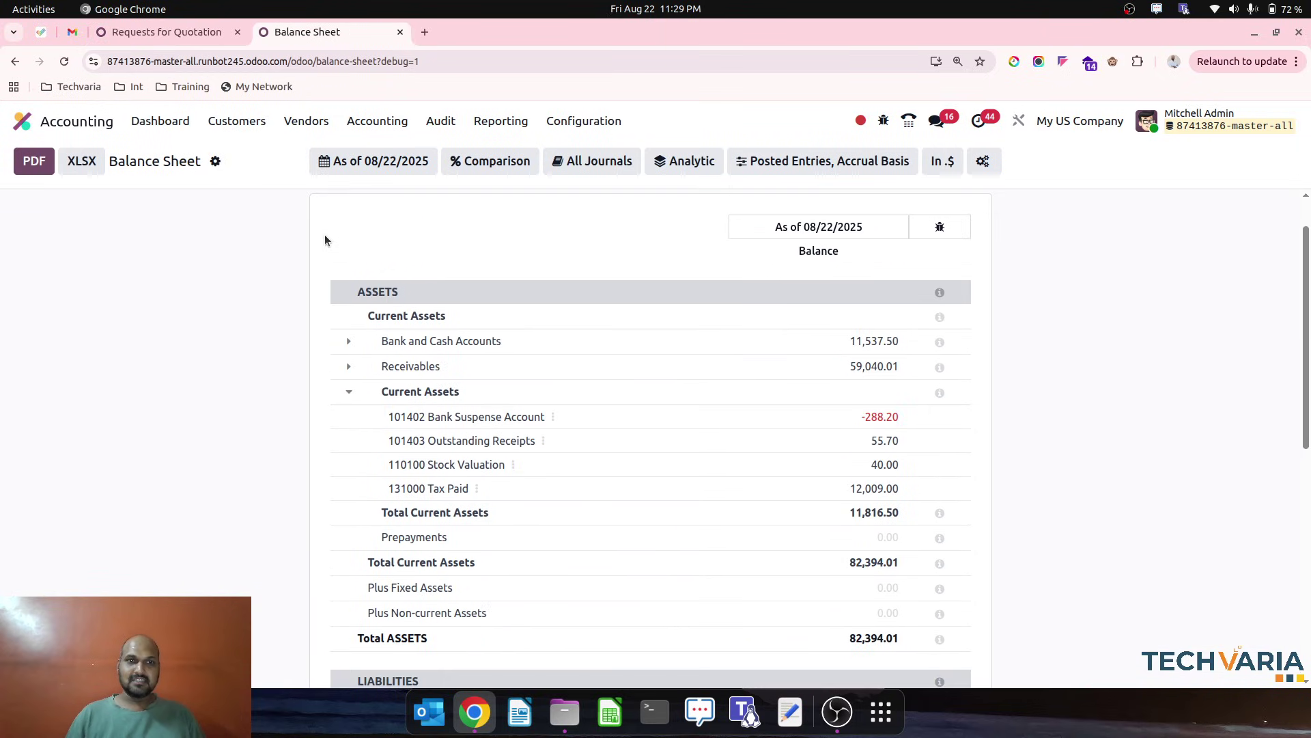
pyautogui.click(499, 122)
pyautogui.click(510, 202)
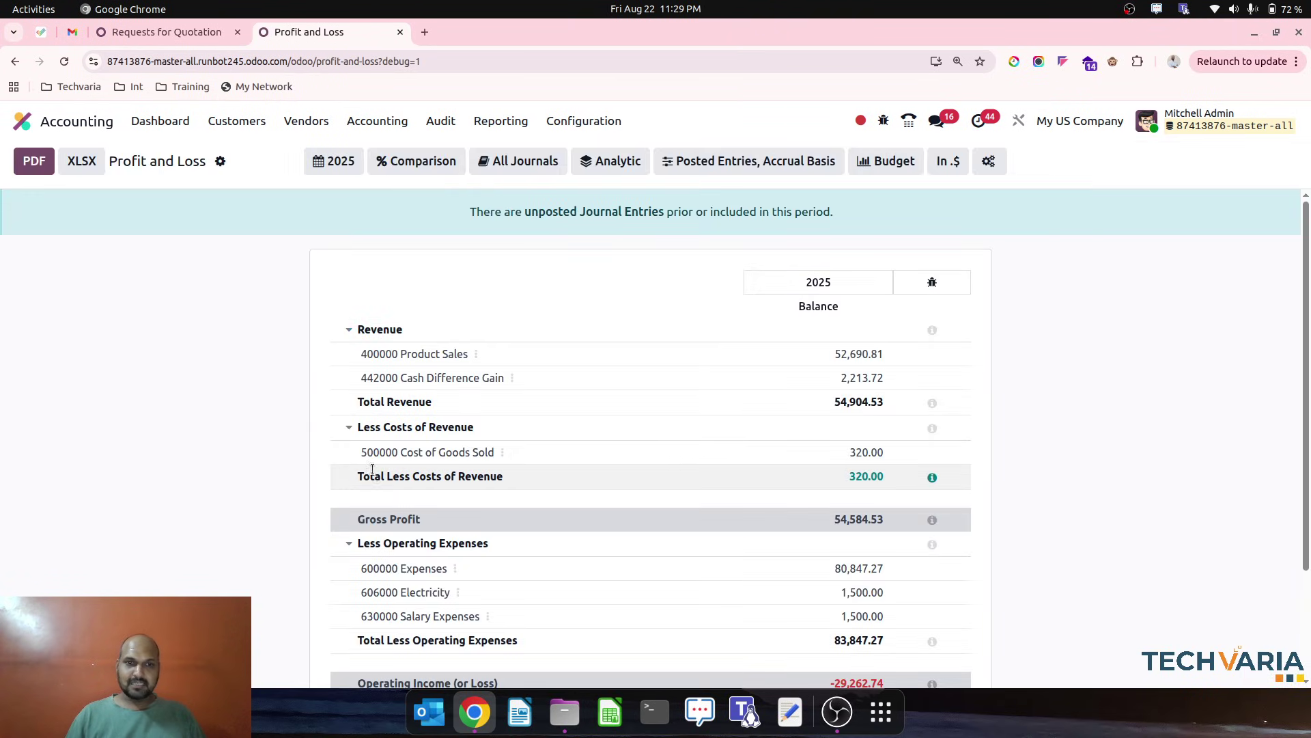
# Step: Open the General Ledger for Cost of Goods Sold from the Profit and Loss report and check its entries against the purchase order list
pyautogui.click(503, 453)
pyautogui.click(535, 466)
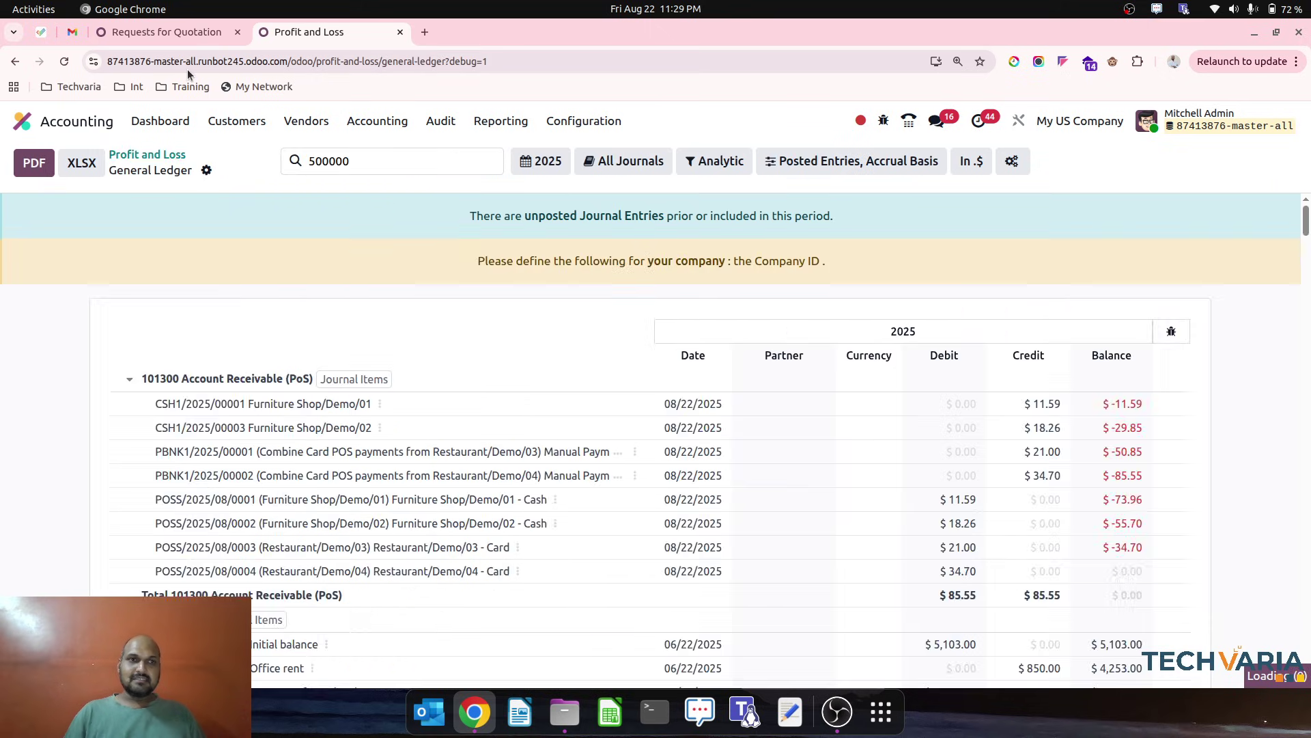
pyautogui.click(176, 33)
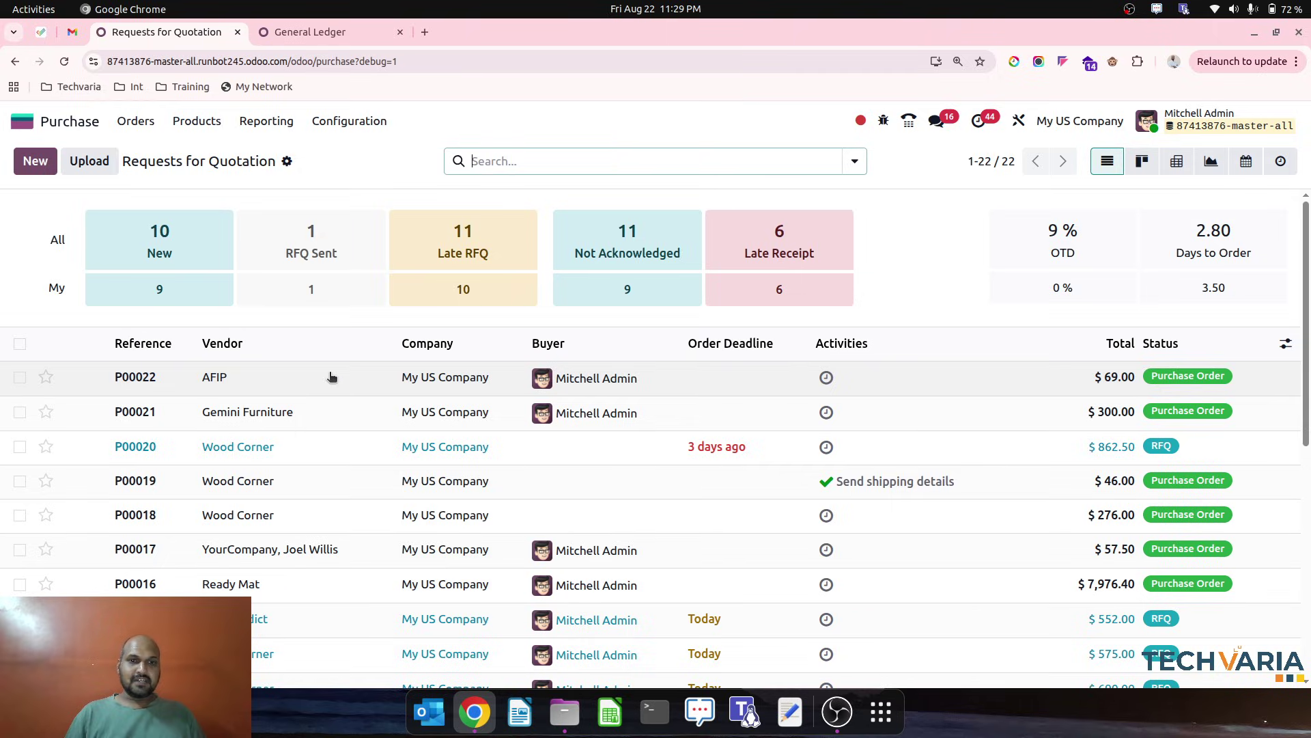
pyautogui.click(313, 28)
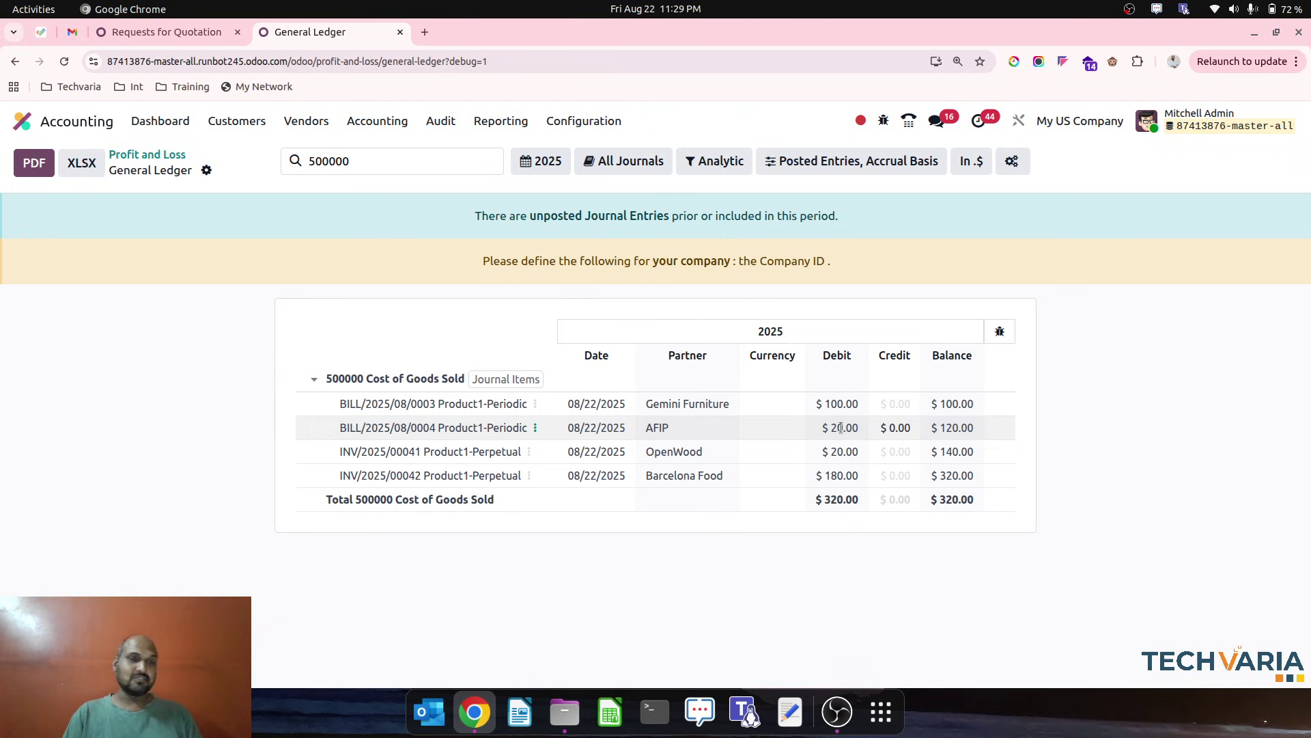
pyautogui.click(196, 34)
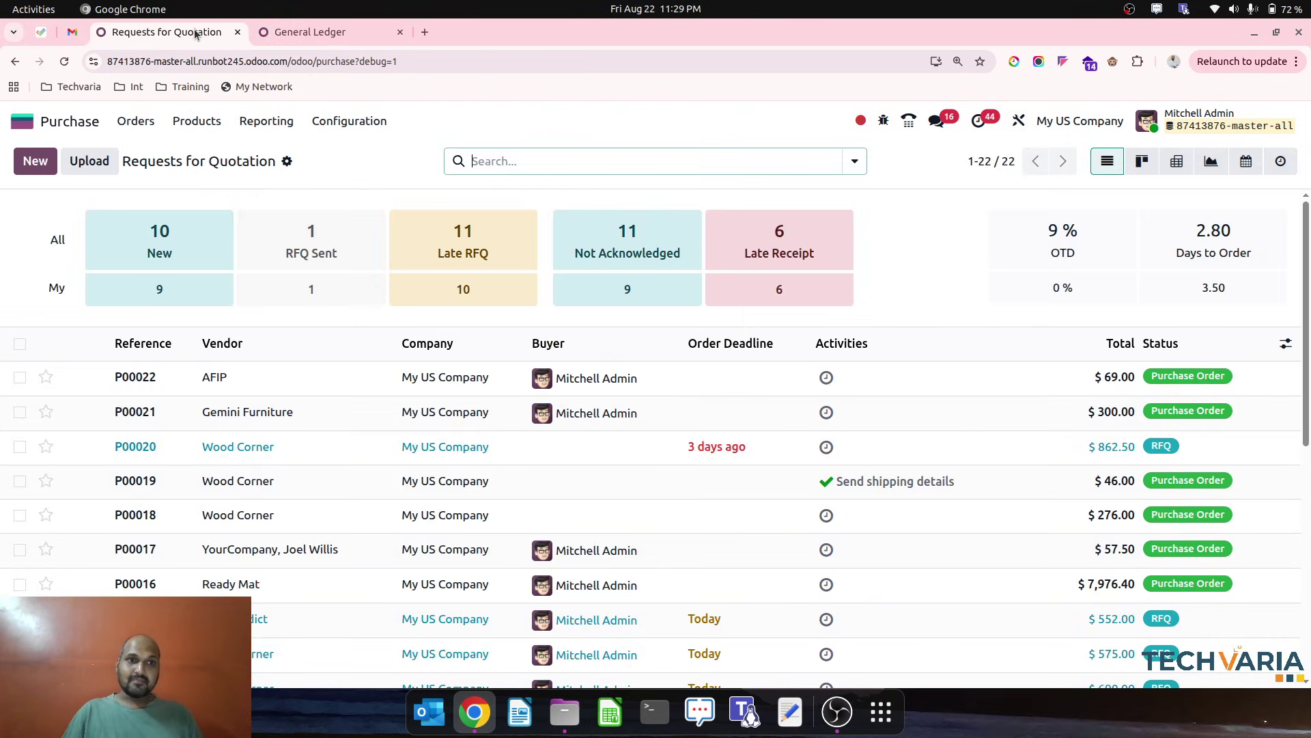
pyautogui.click(309, 32)
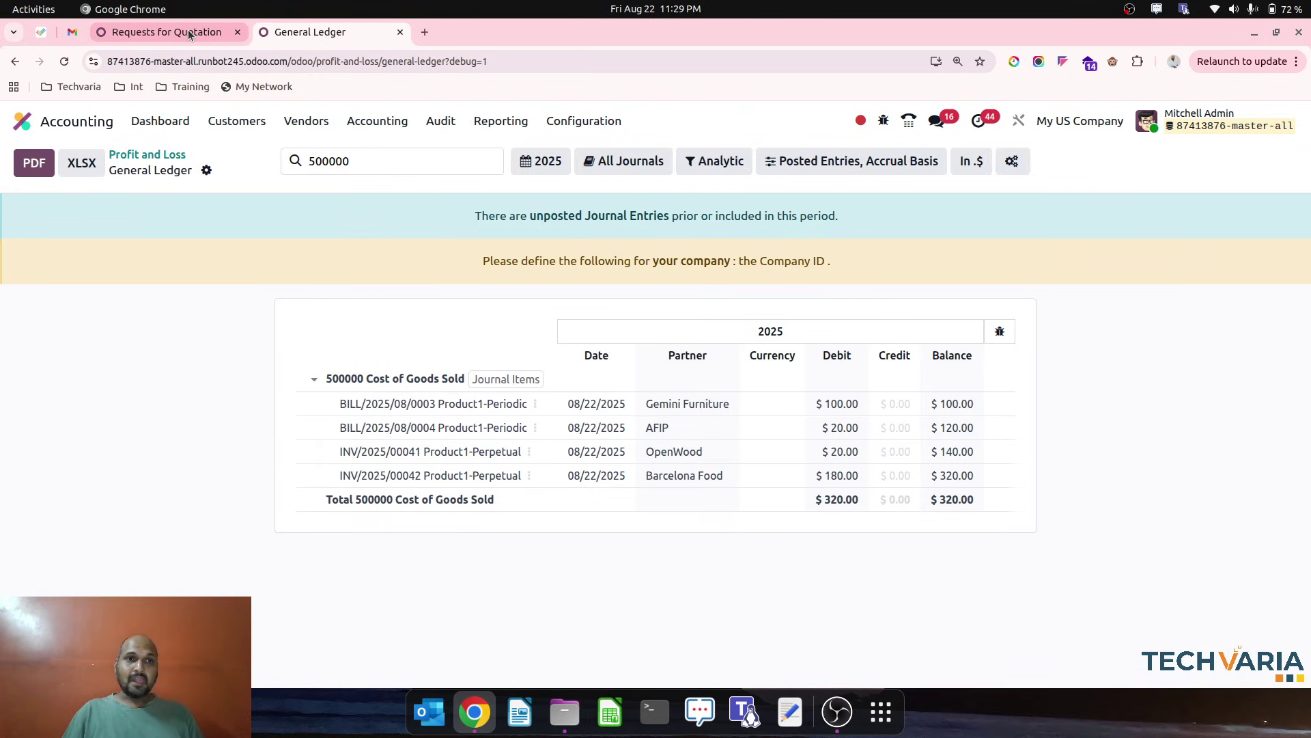
# Step: Create a new quotation in the Sales app with Azure Interior as the customer
pyautogui.click(166, 32)
pyautogui.click(23, 121)
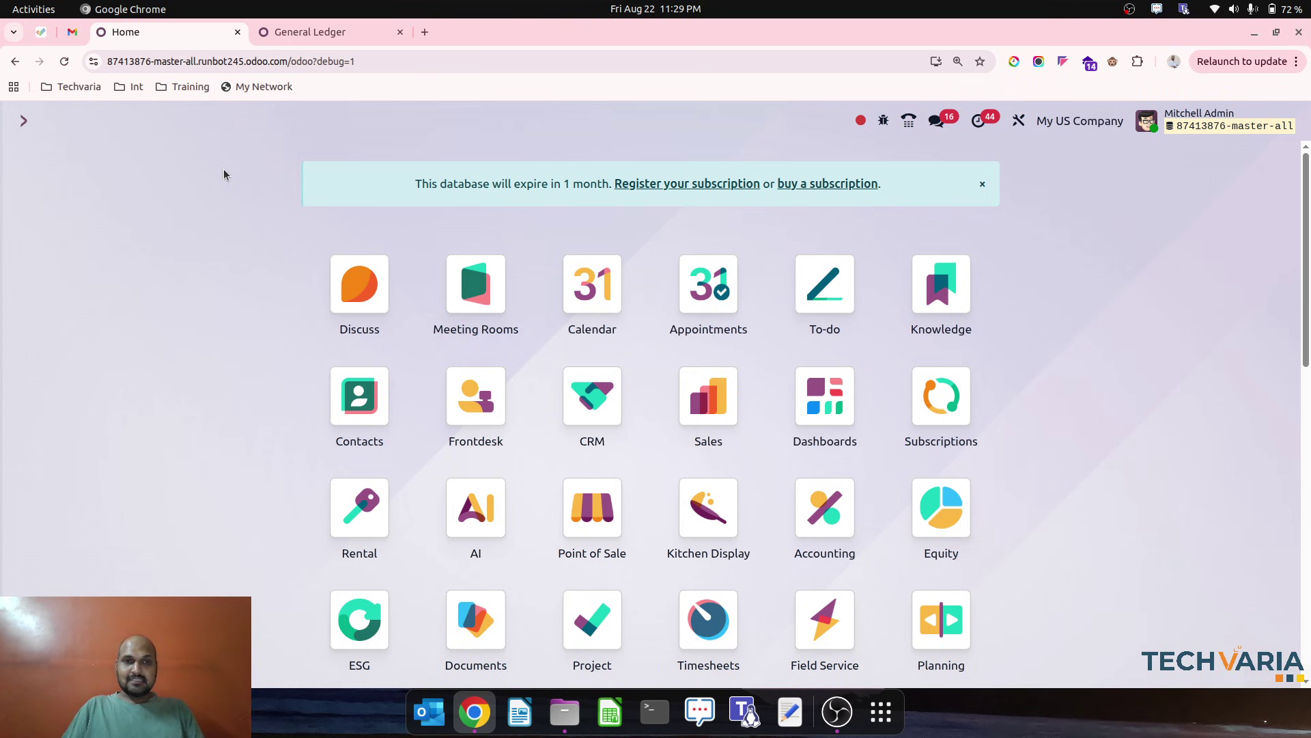
pyautogui.write('sale')
pyautogui.click(448, 280)
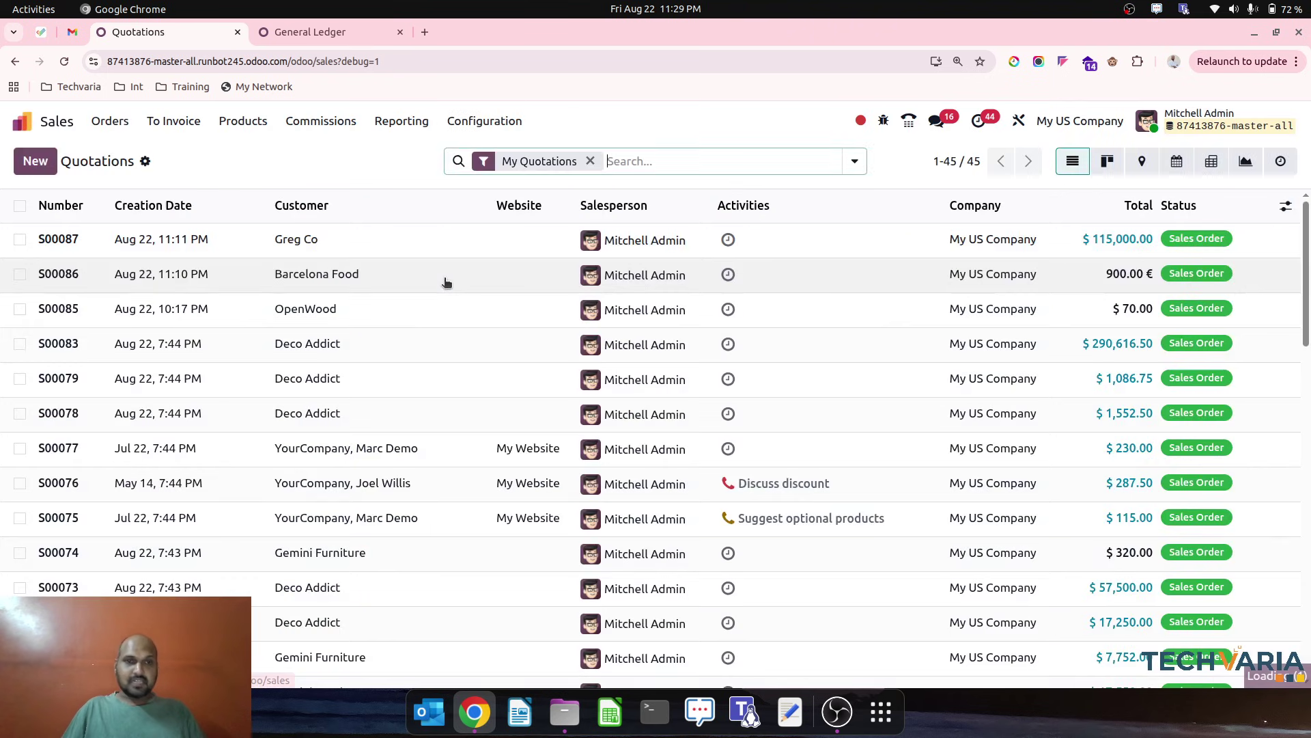
pyautogui.click(22, 166)
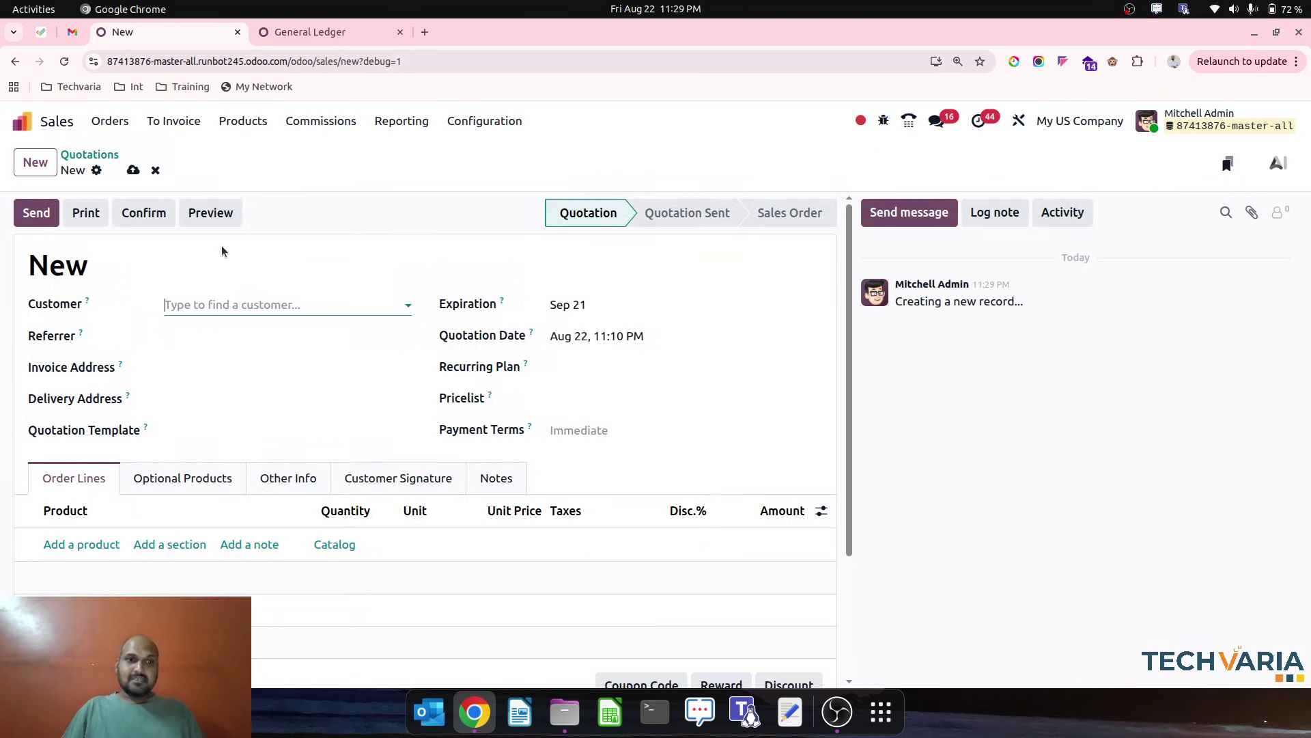
pyautogui.click(236, 311)
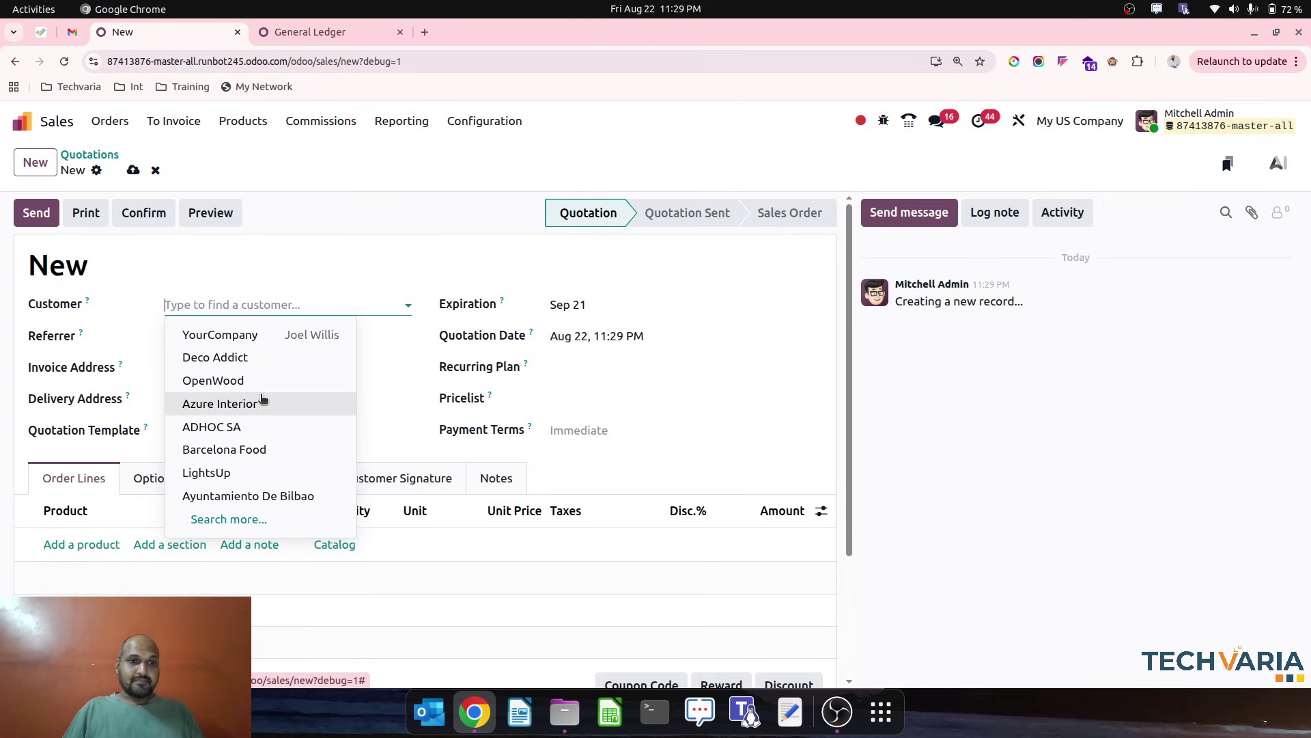
pyautogui.click(260, 403)
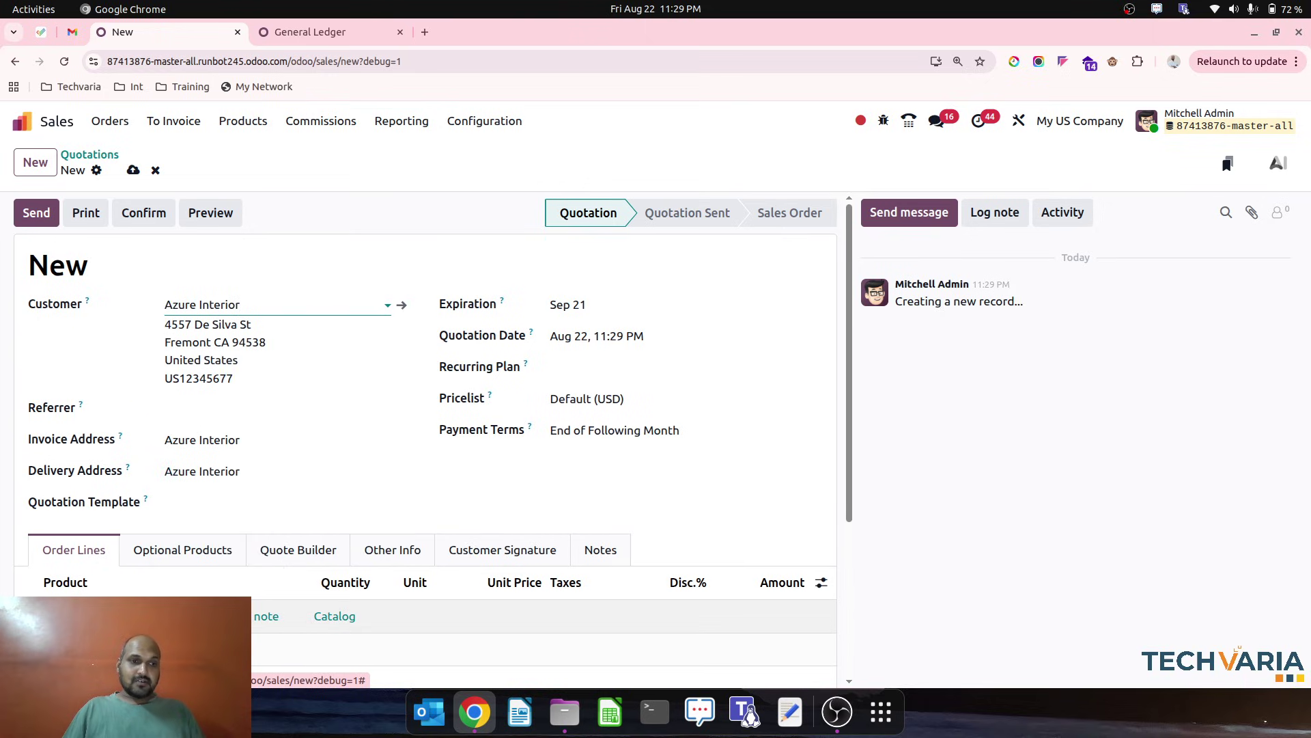
# Step: Add Product1-Periodic to the quotation's order lines with a unit price of 50
pyautogui.click(81, 615)
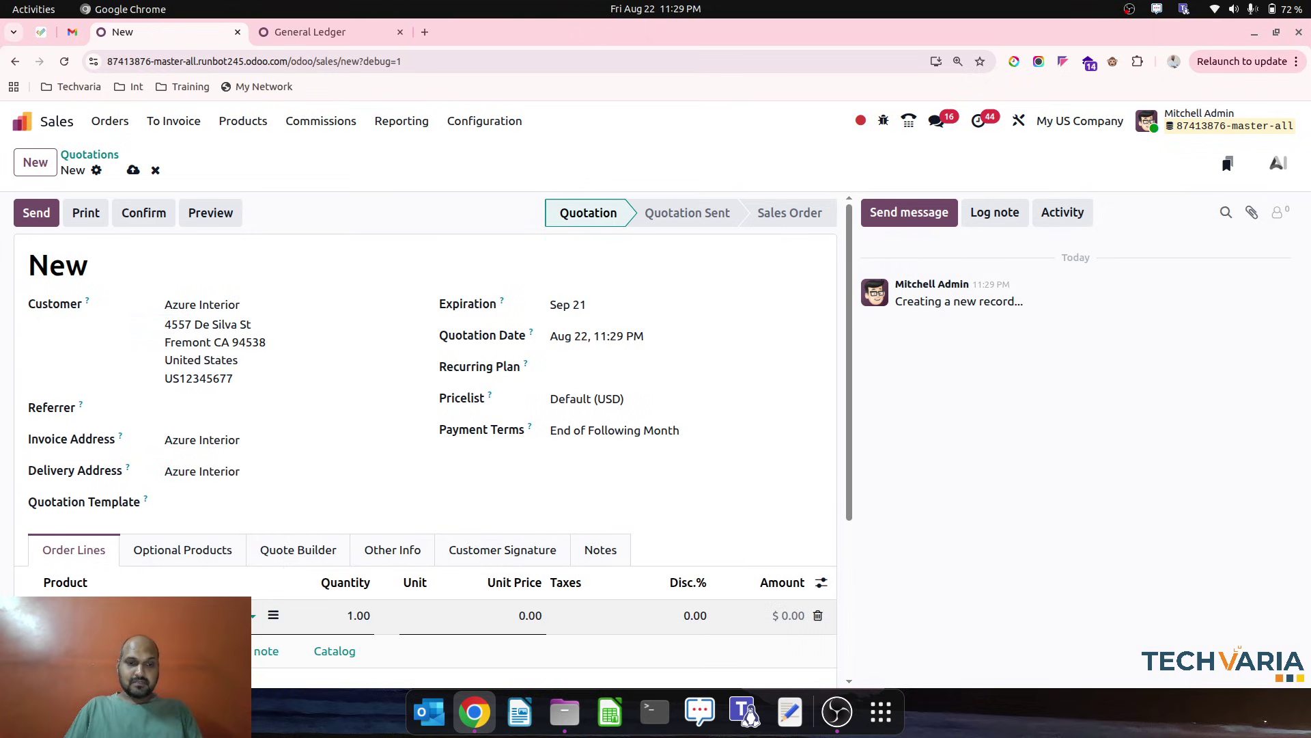
pyautogui.write('pro')
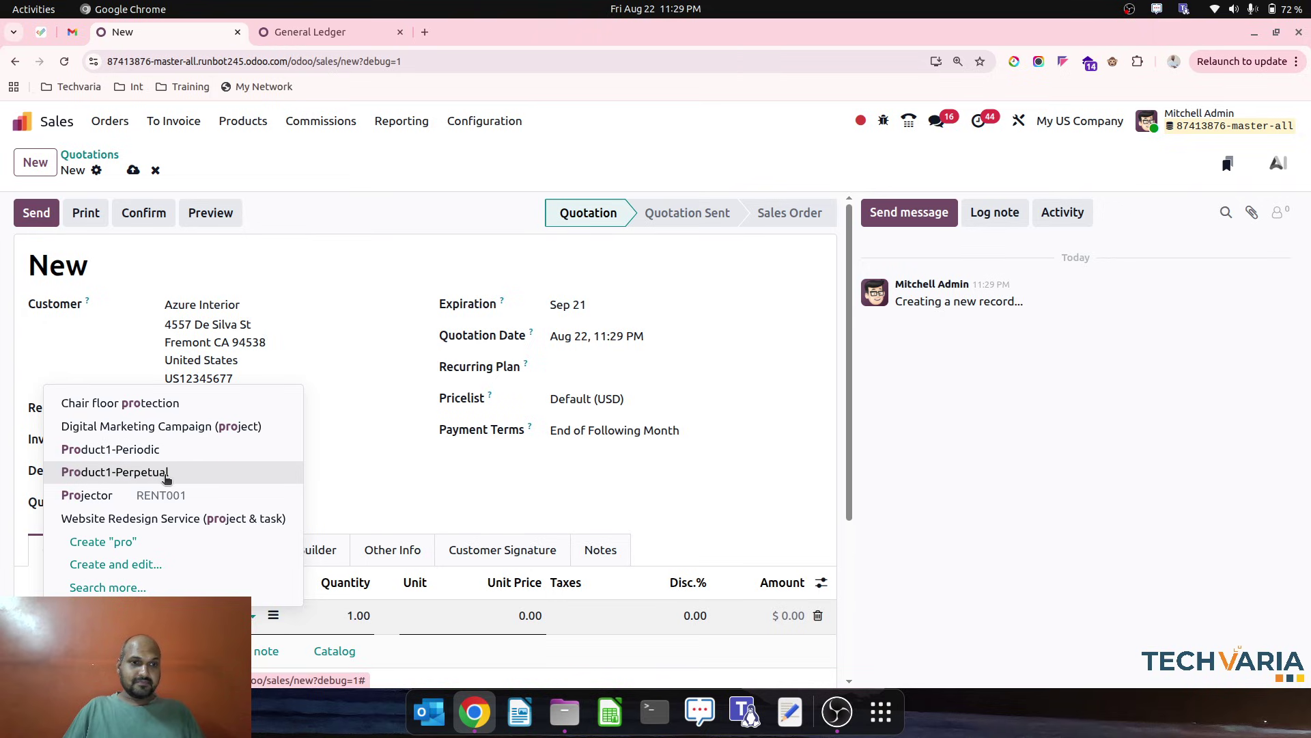
pyautogui.click(166, 474)
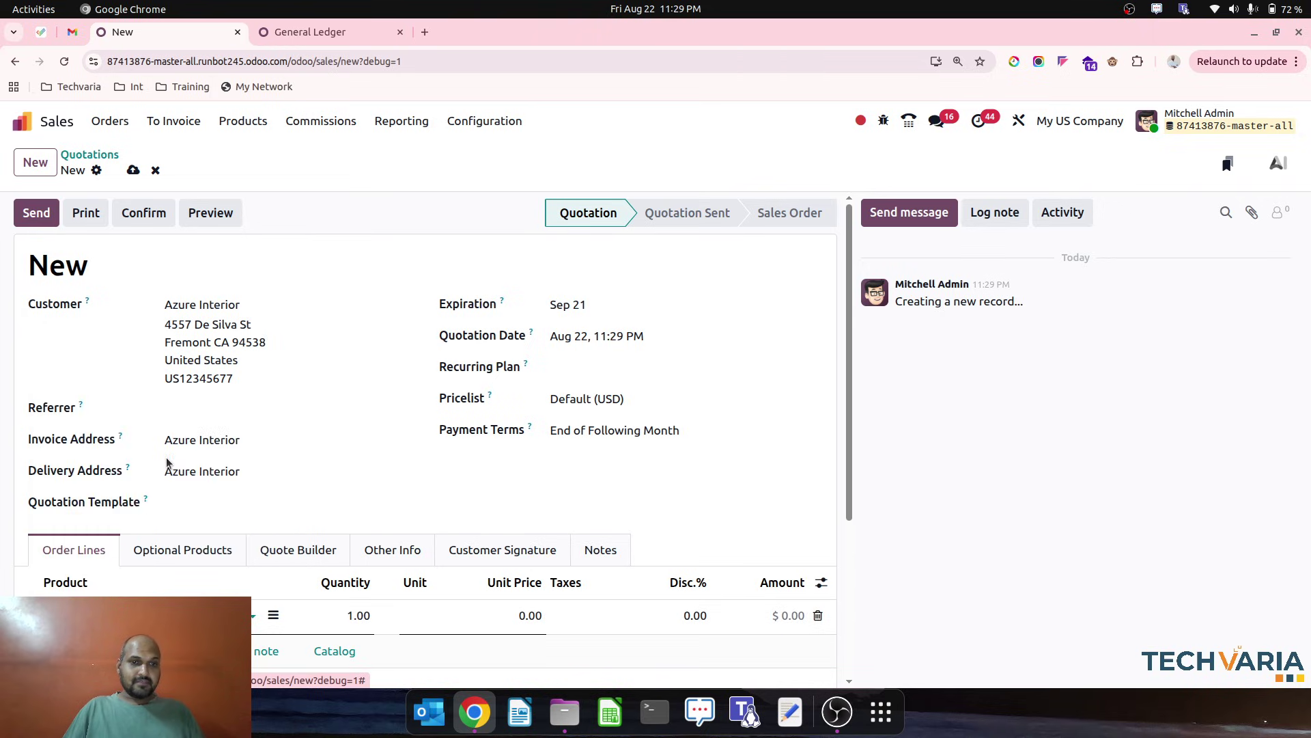
pyautogui.click(521, 616)
pyautogui.write('5')
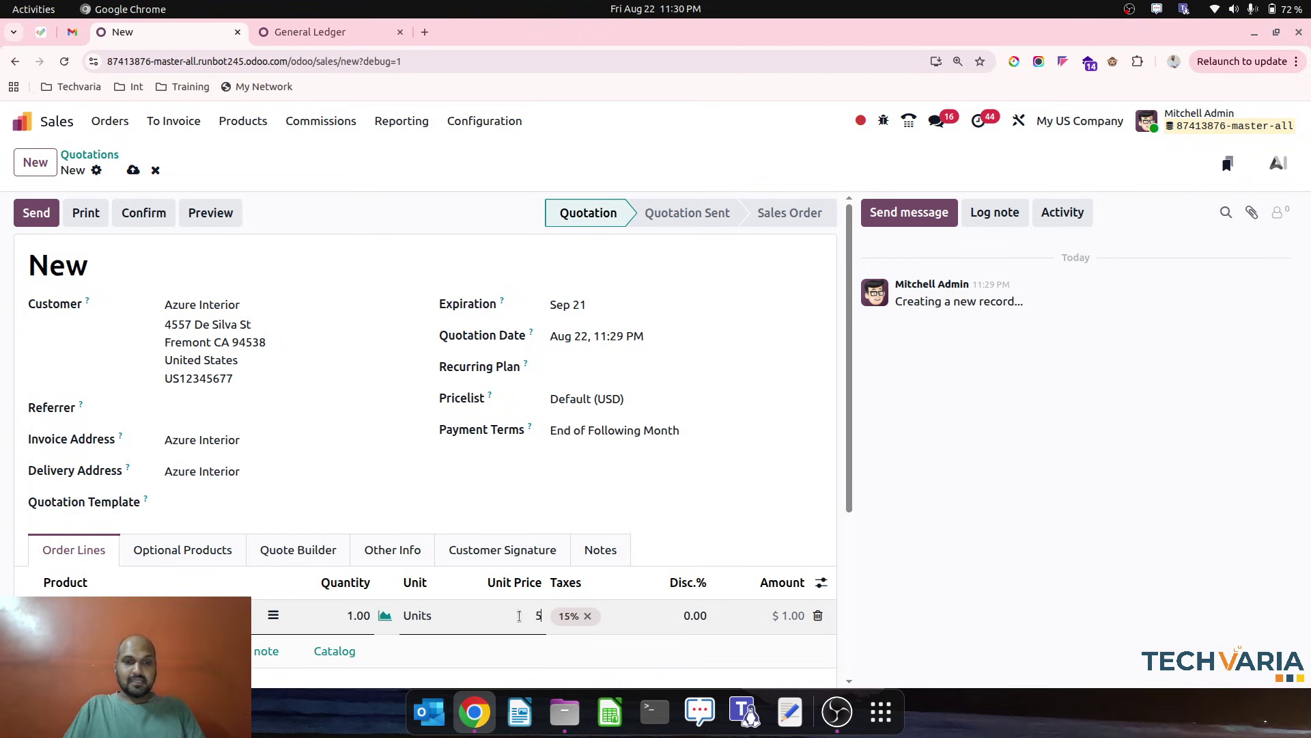
pyautogui.write('0')
pyautogui.press('Tab')
pyautogui.scroll(-3, 521, 618)
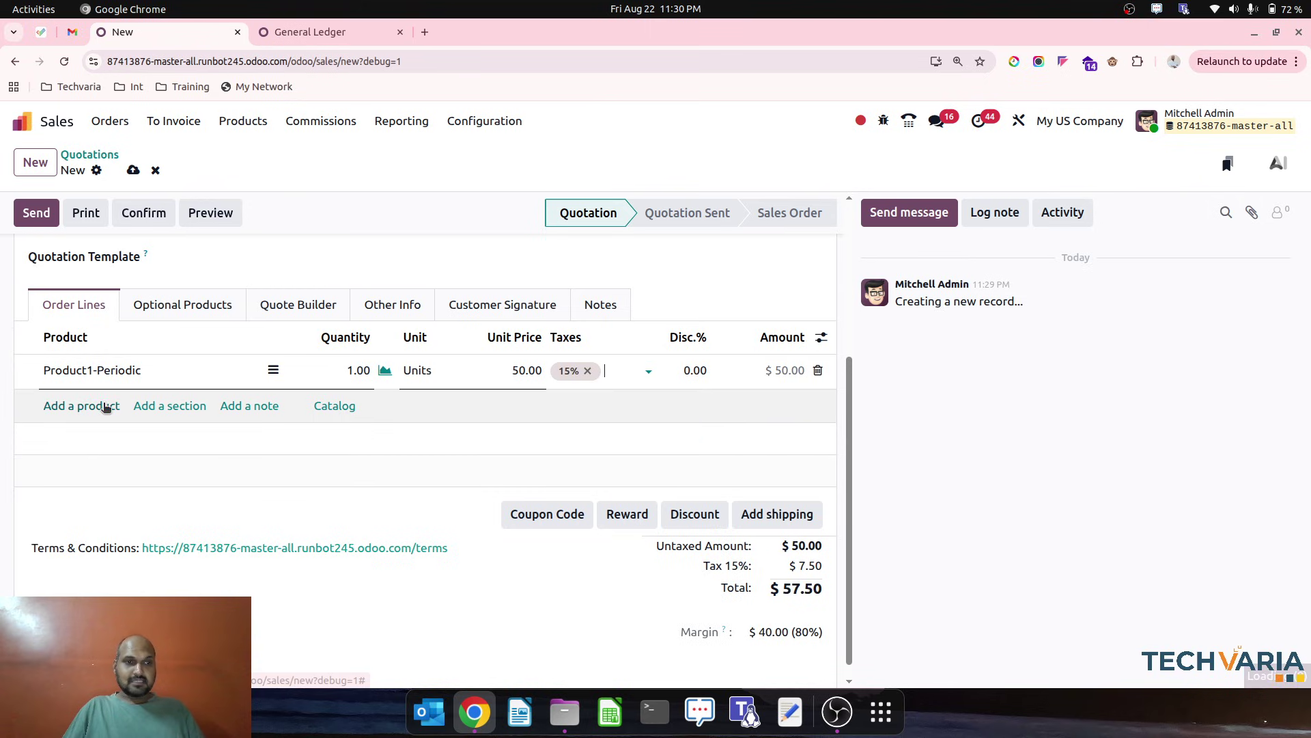
# Step: Add Product1-Perpetual as the second order line with a unit price of 50
pyautogui.click(105, 408)
pyautogui.write('pro')
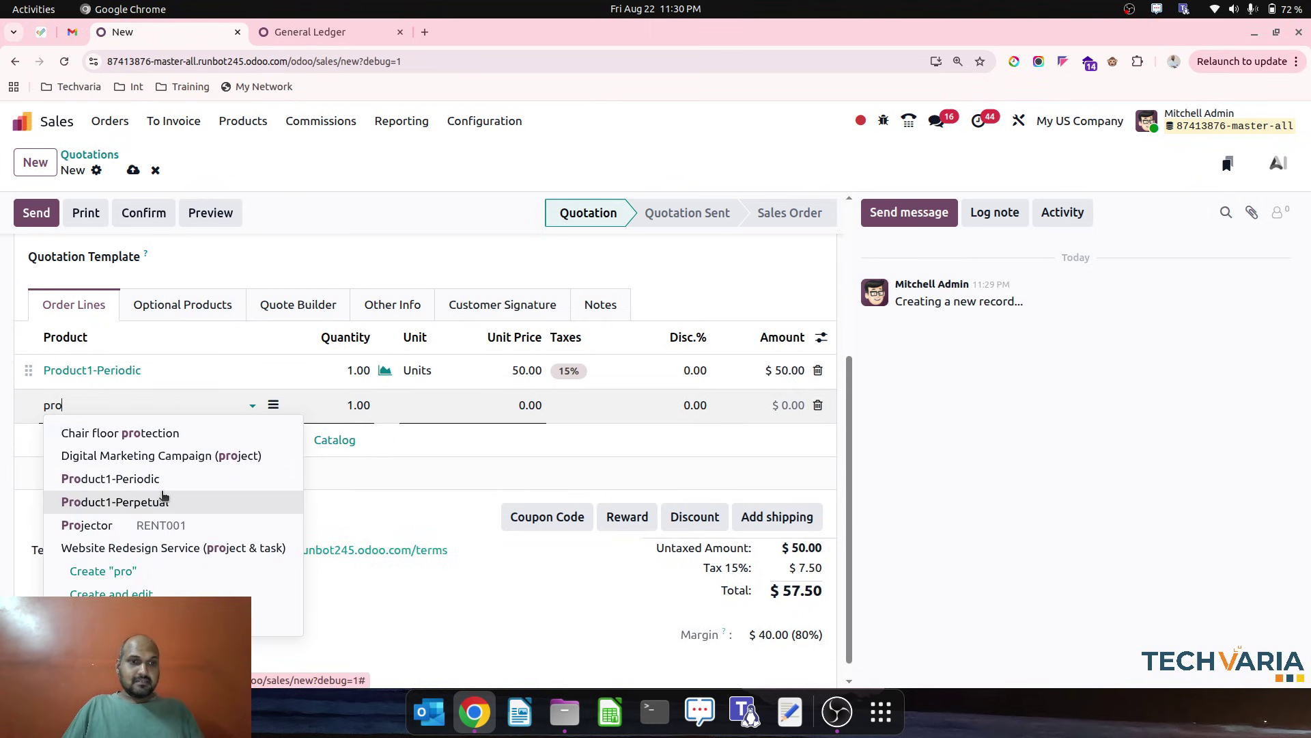
pyautogui.click(168, 503)
pyautogui.click(512, 407)
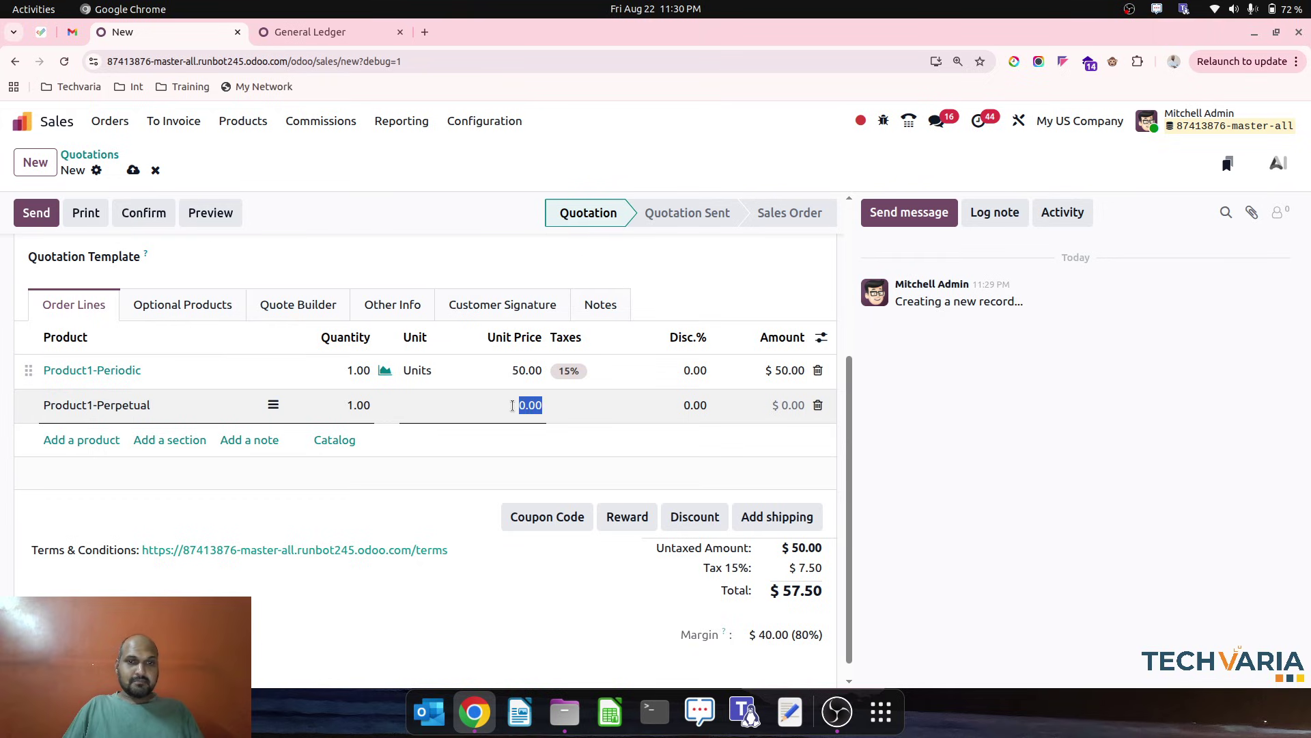
pyautogui.doubleClick(520, 405)
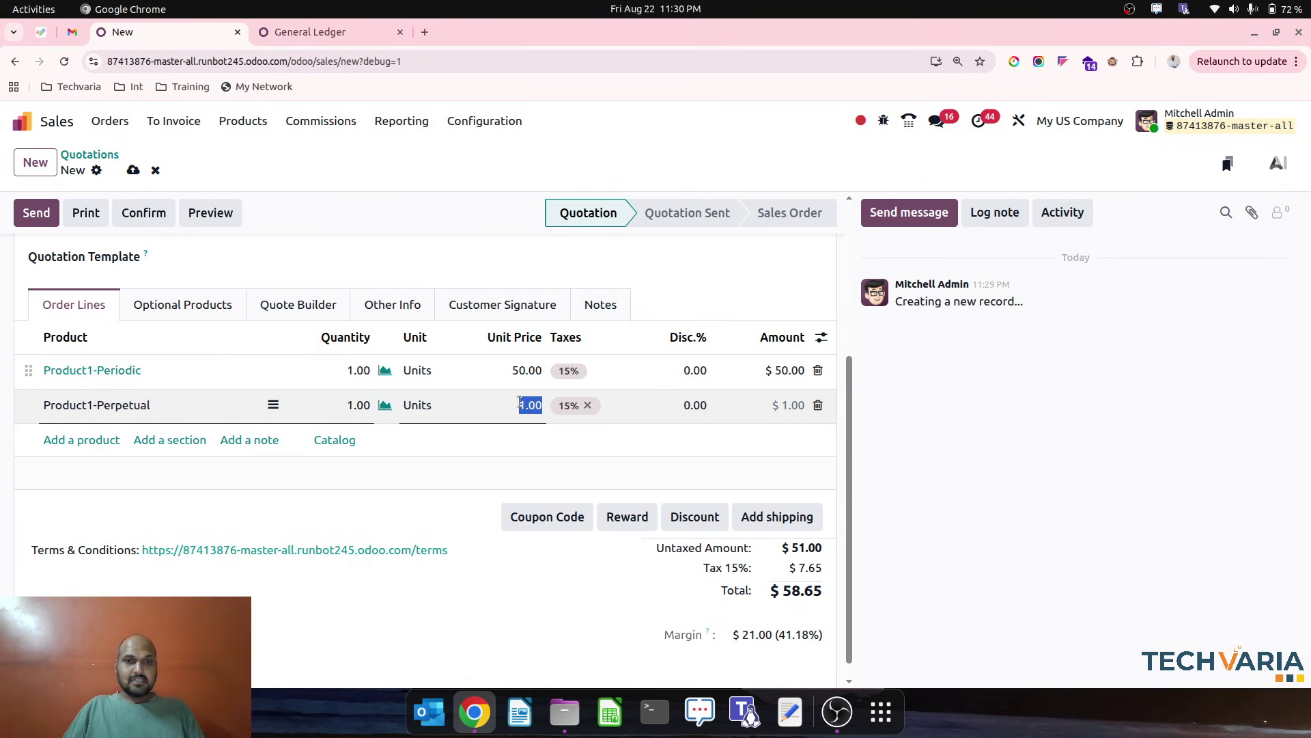
pyautogui.write('50')
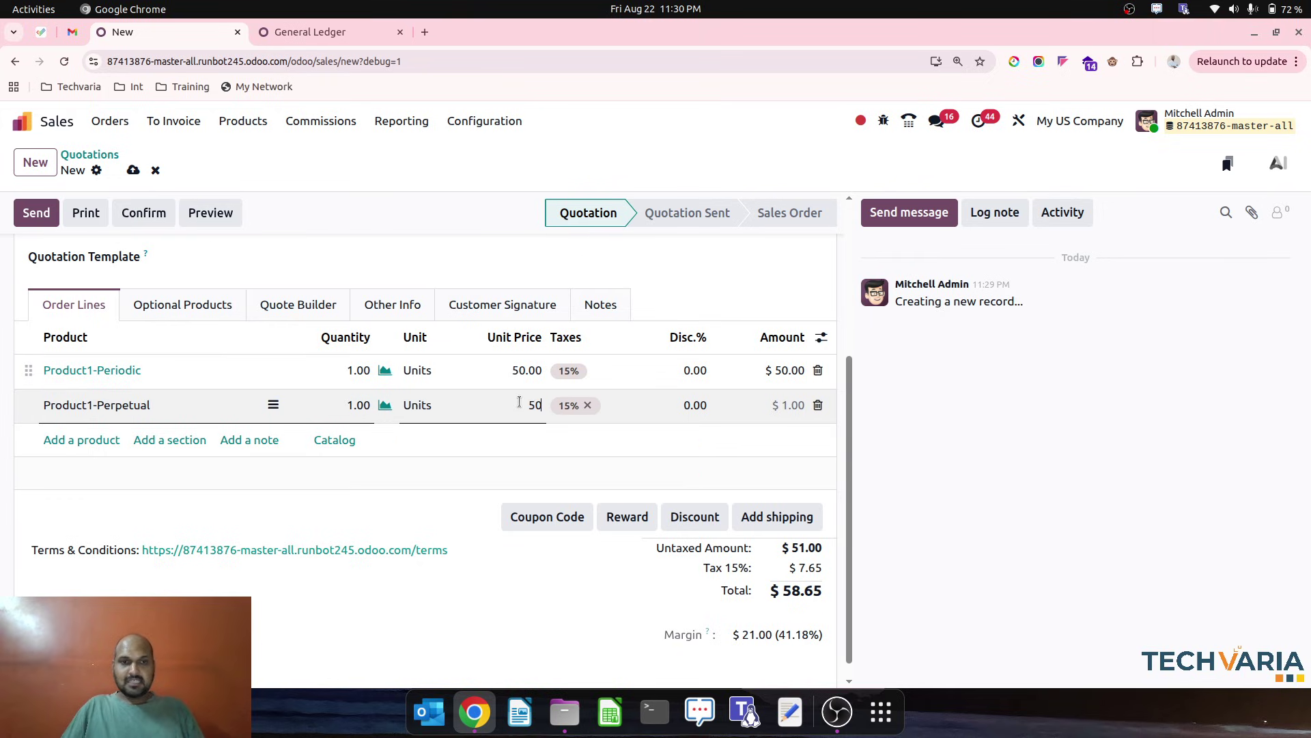
# Step: Confirm the quotation as a sales order and validate its delivery of both products
pyautogui.click(157, 216)
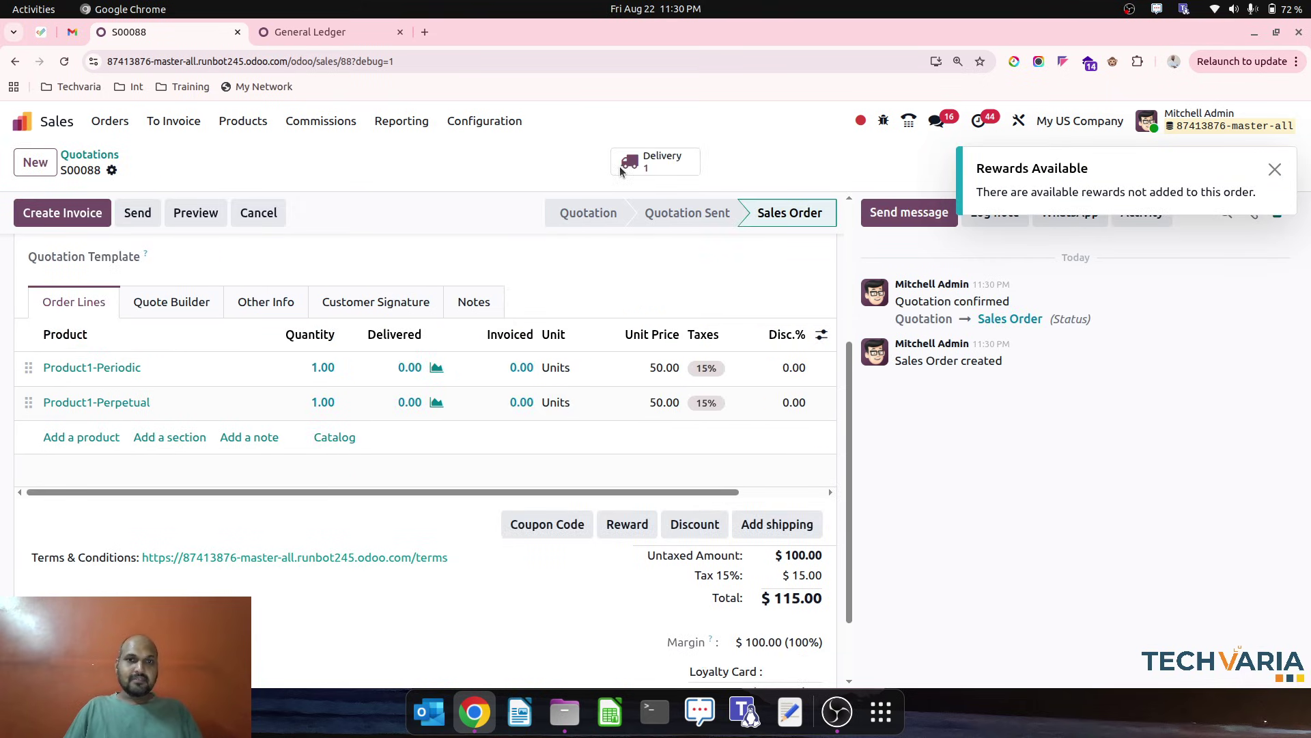
pyautogui.click(653, 167)
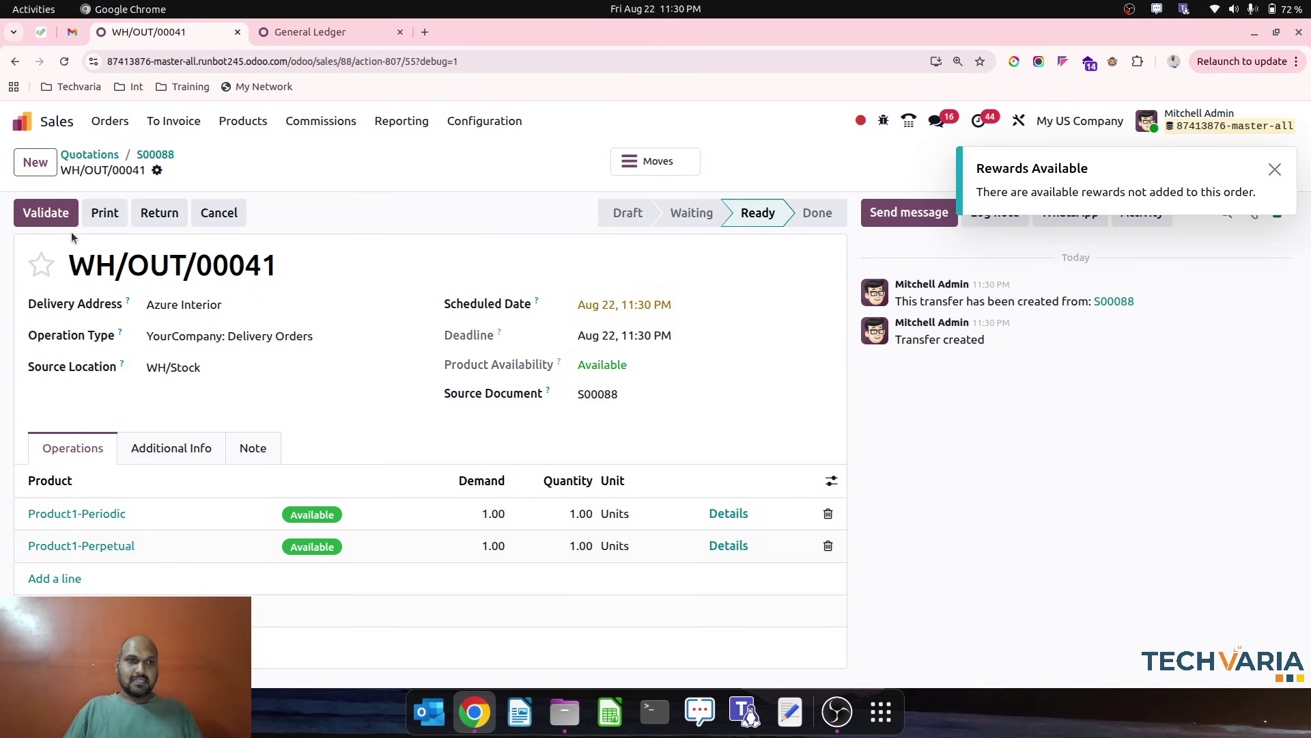
pyautogui.click(46, 217)
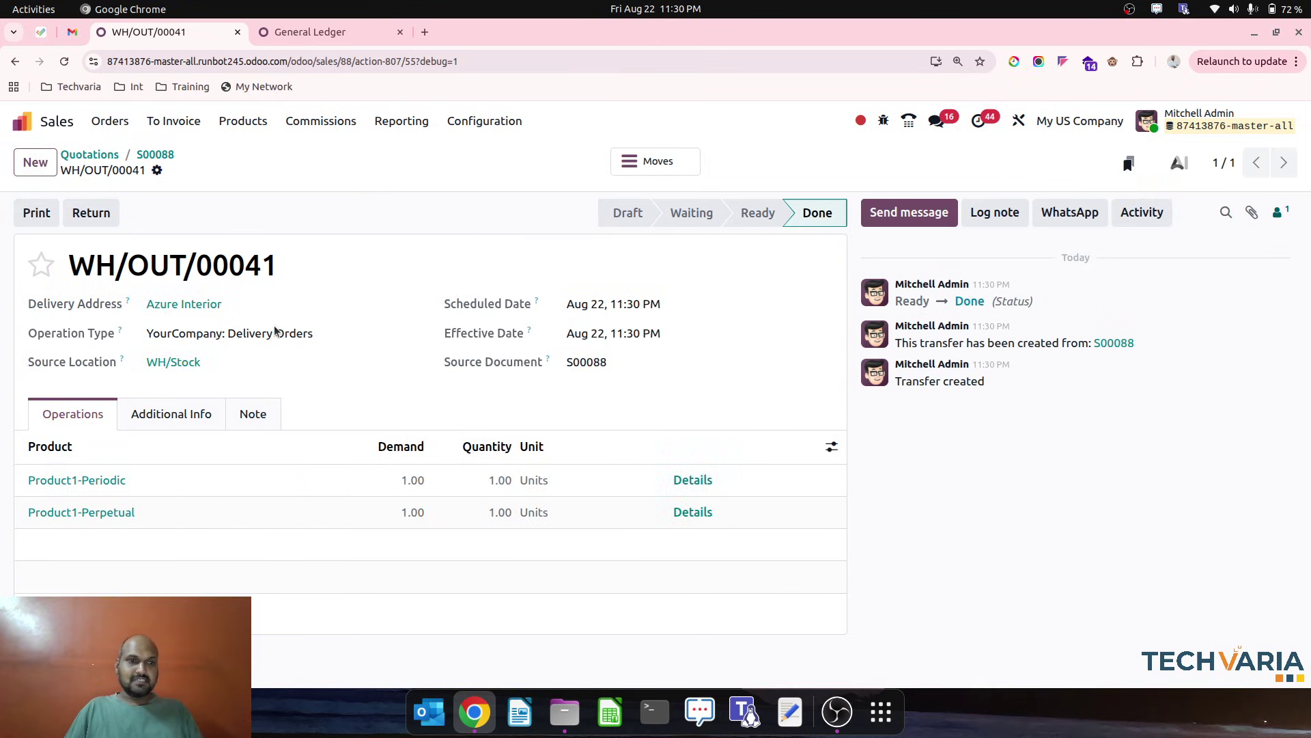
# Step: Open an up-to-date Balance Sheet and examine the Stock Valuation account following the delivery
pyautogui.click(286, 33)
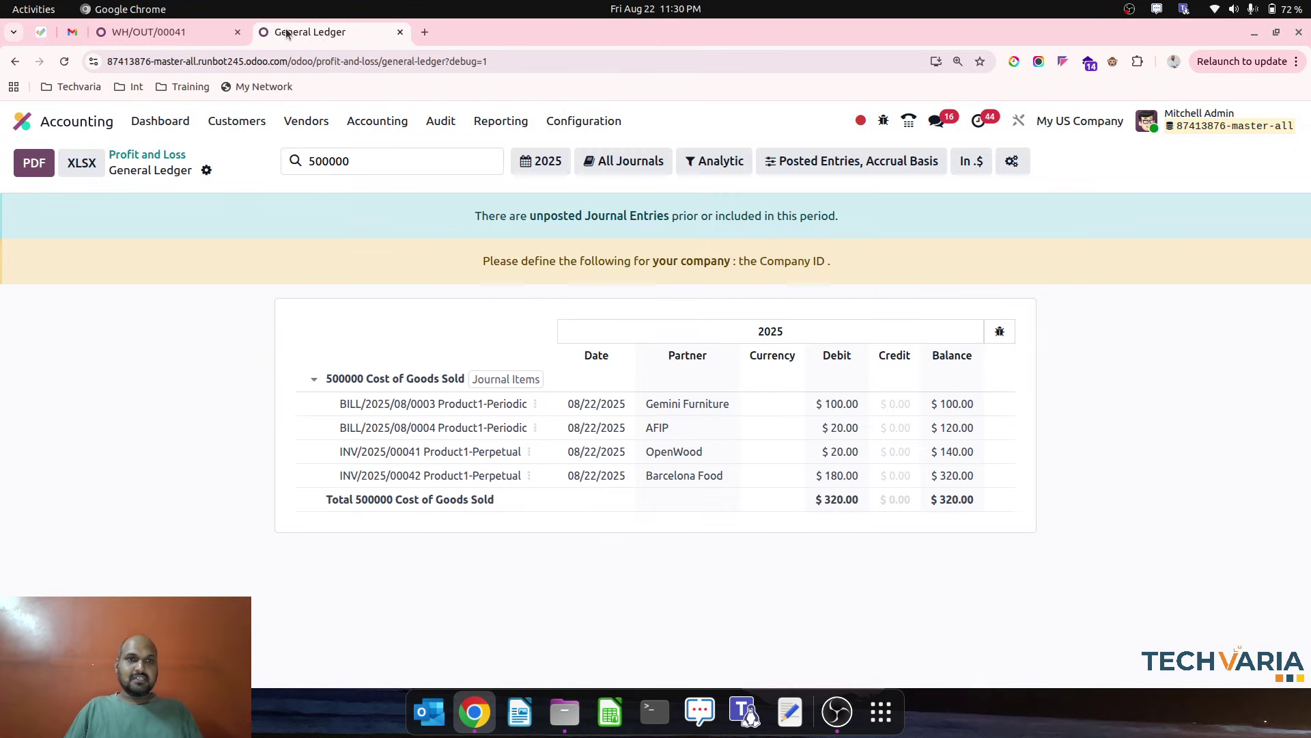
pyautogui.click(69, 63)
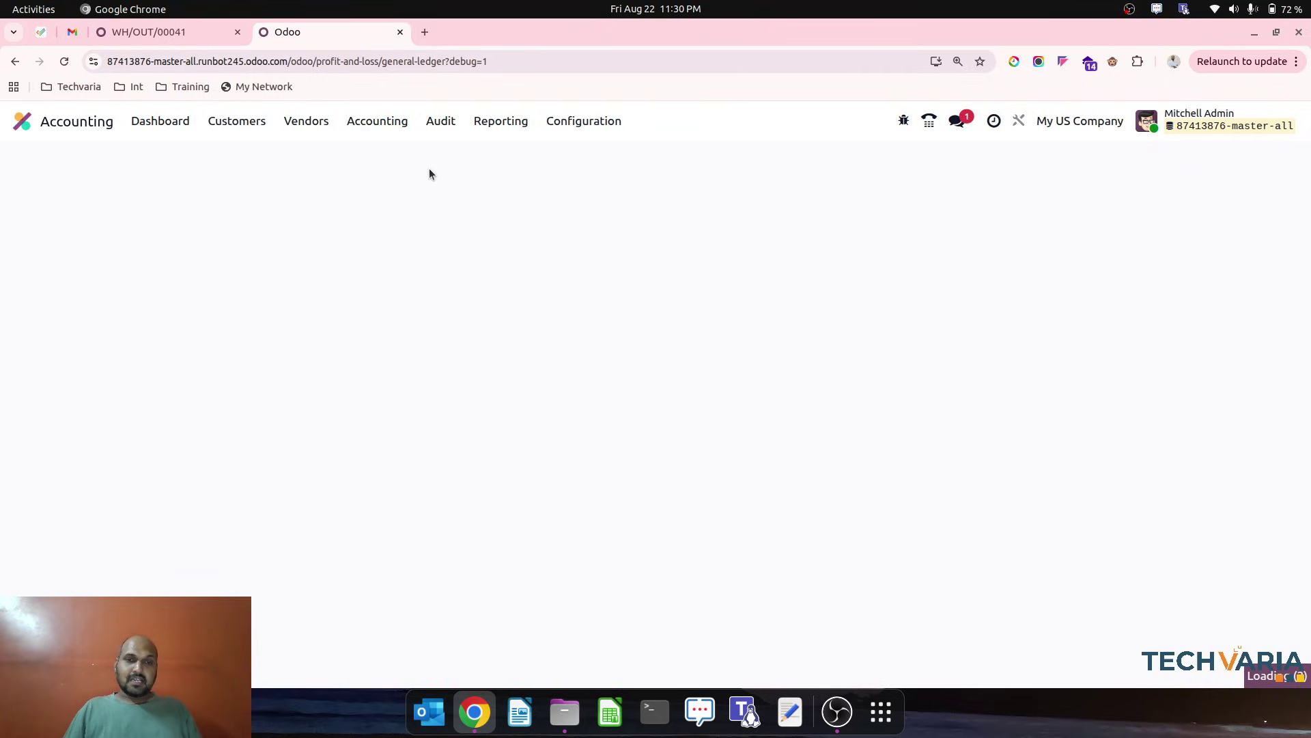
pyautogui.click(501, 122)
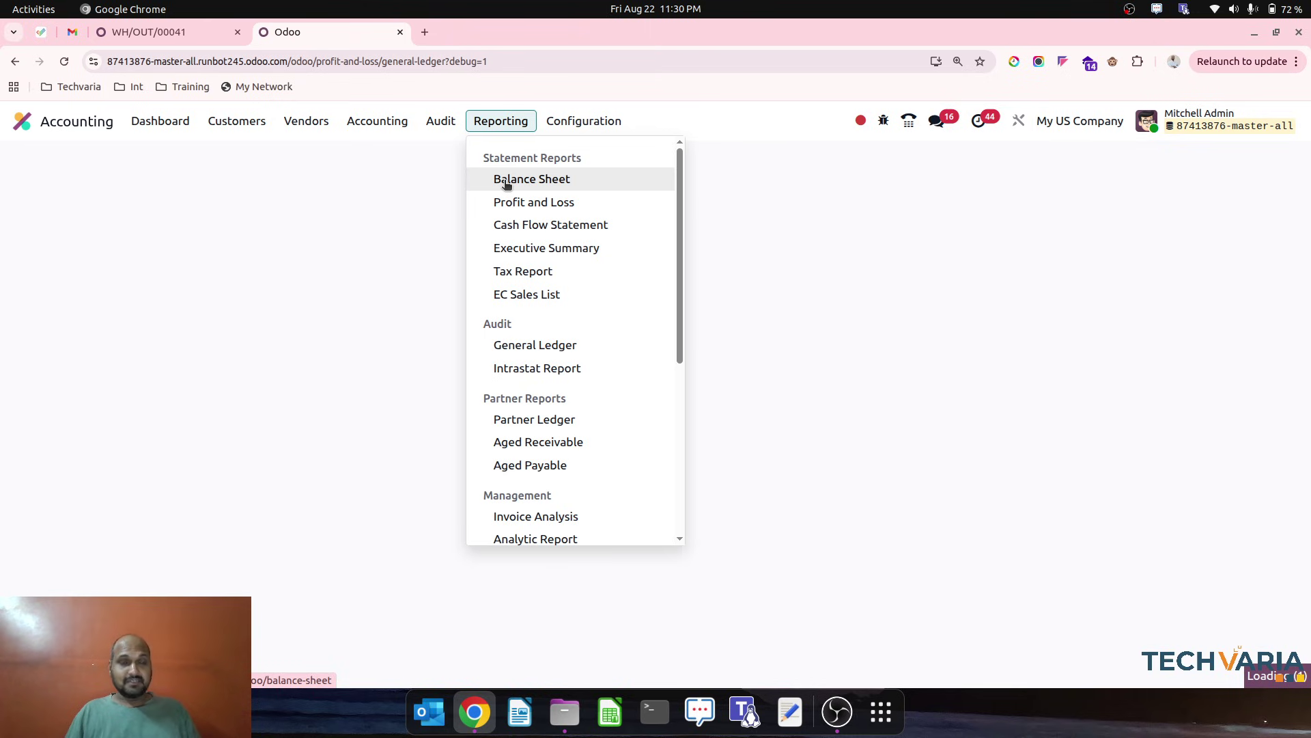
pyautogui.click(504, 180)
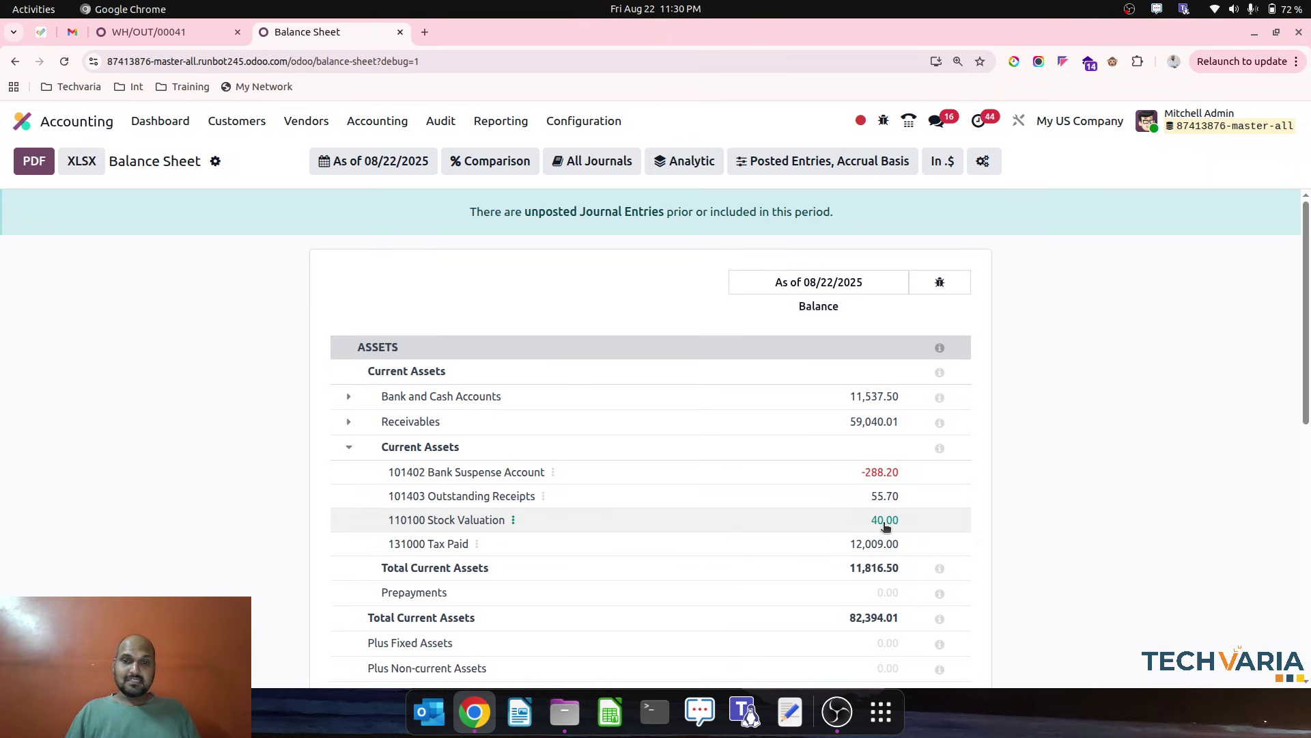
pyautogui.scroll(-3, 716, 498)
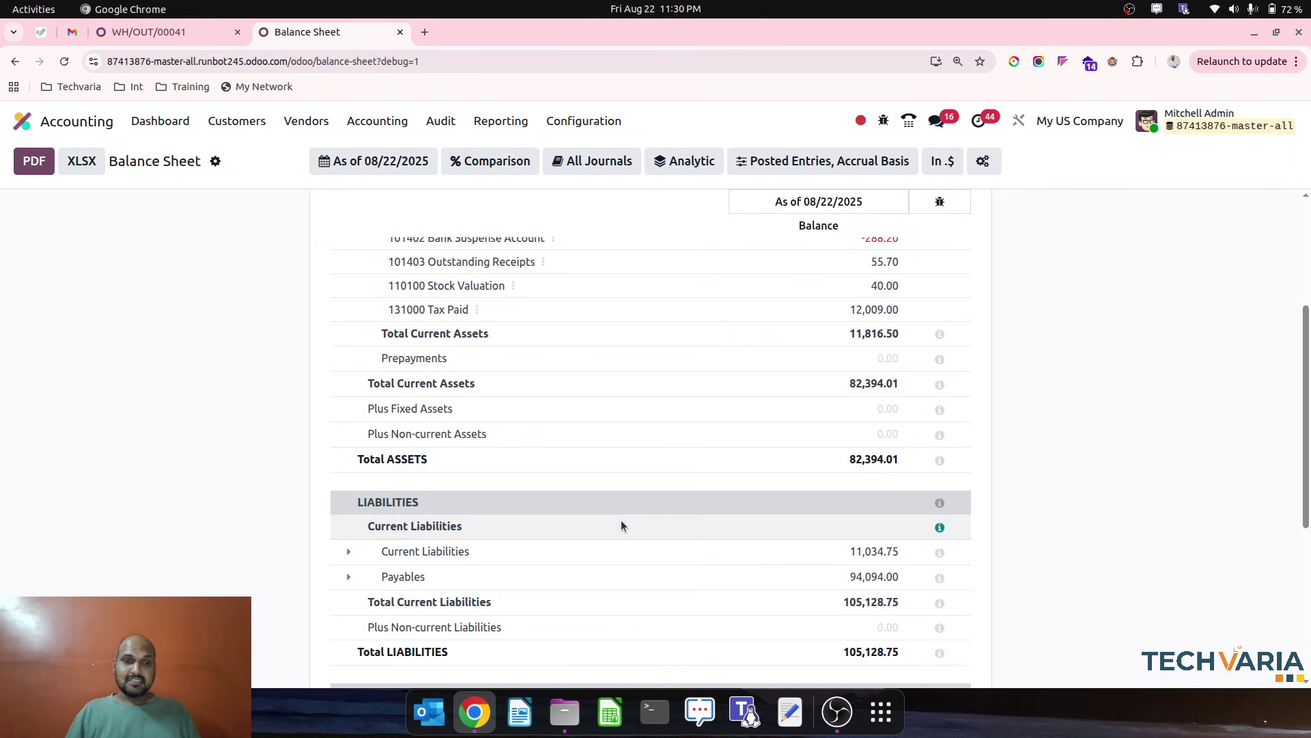
pyautogui.scroll(3, 621, 519)
pyautogui.click(193, 31)
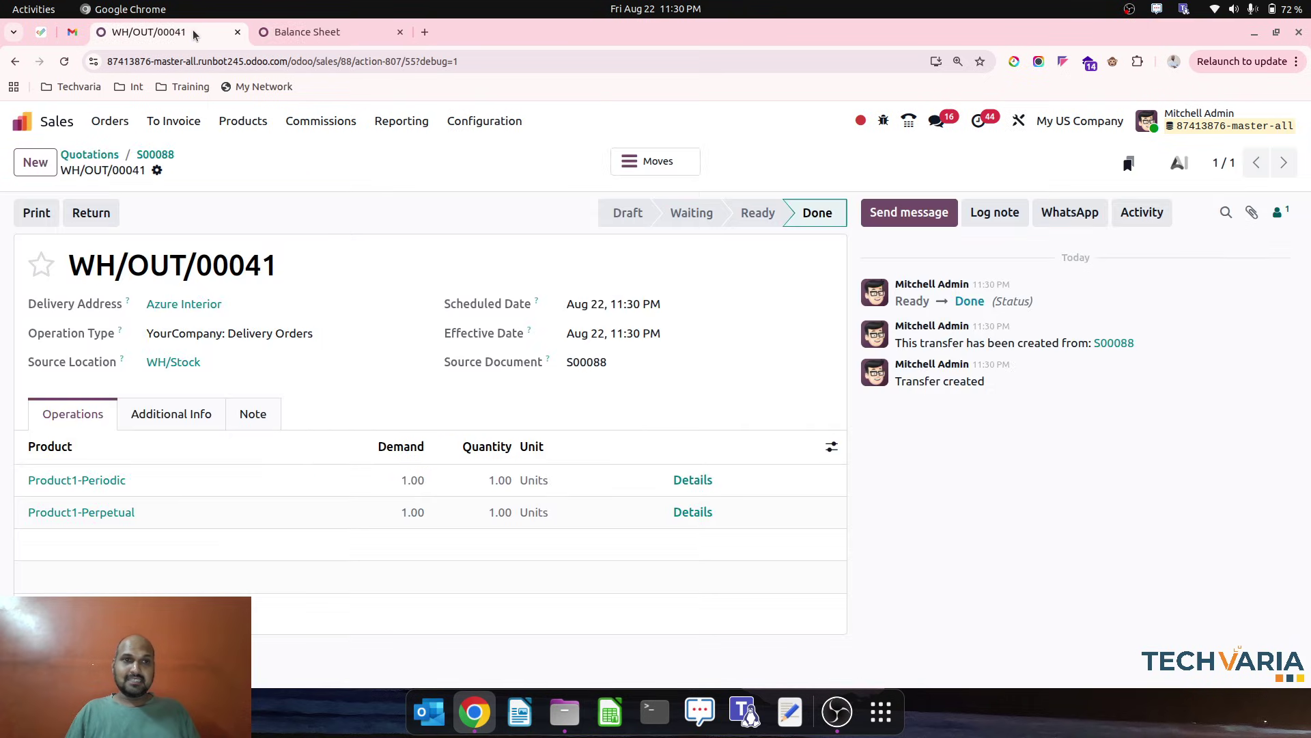
pyautogui.click(307, 32)
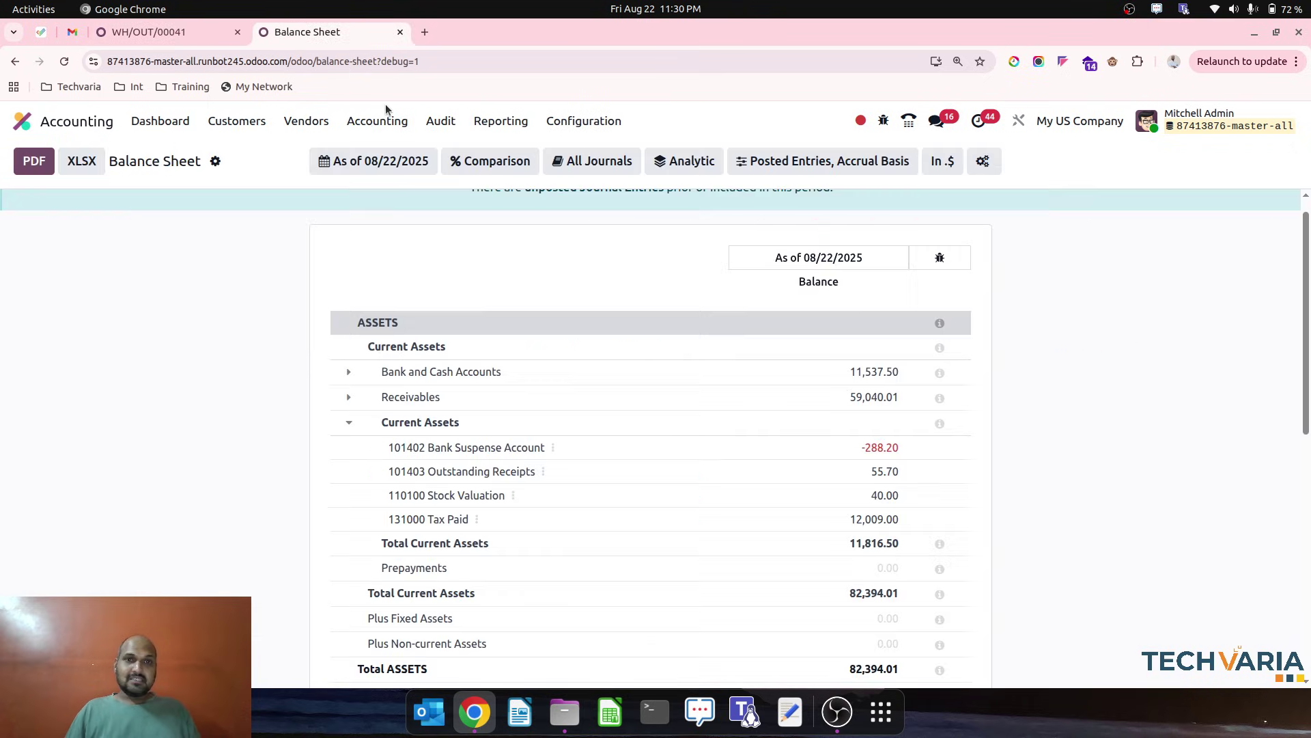
# Step: Create a regular invoice from the delivered sales order and confirm it with its journal items displayed
pyautogui.click(175, 32)
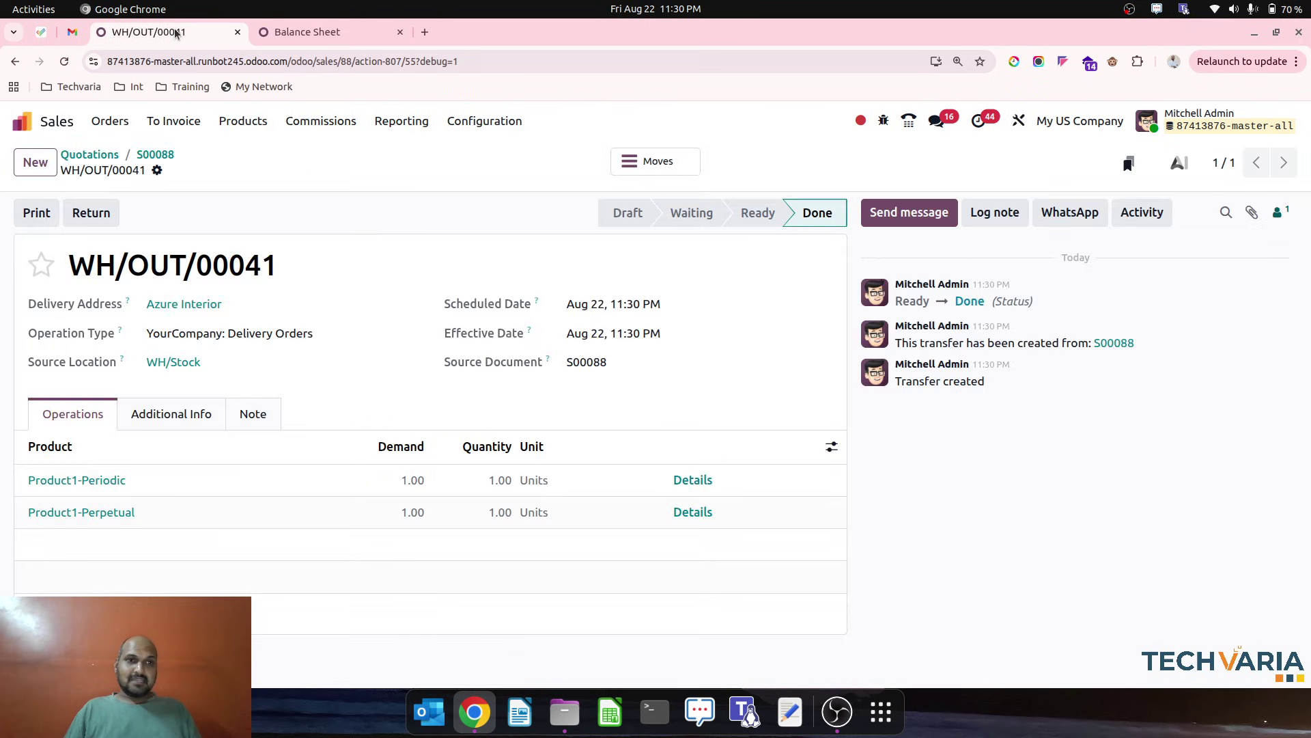
pyautogui.click(156, 154)
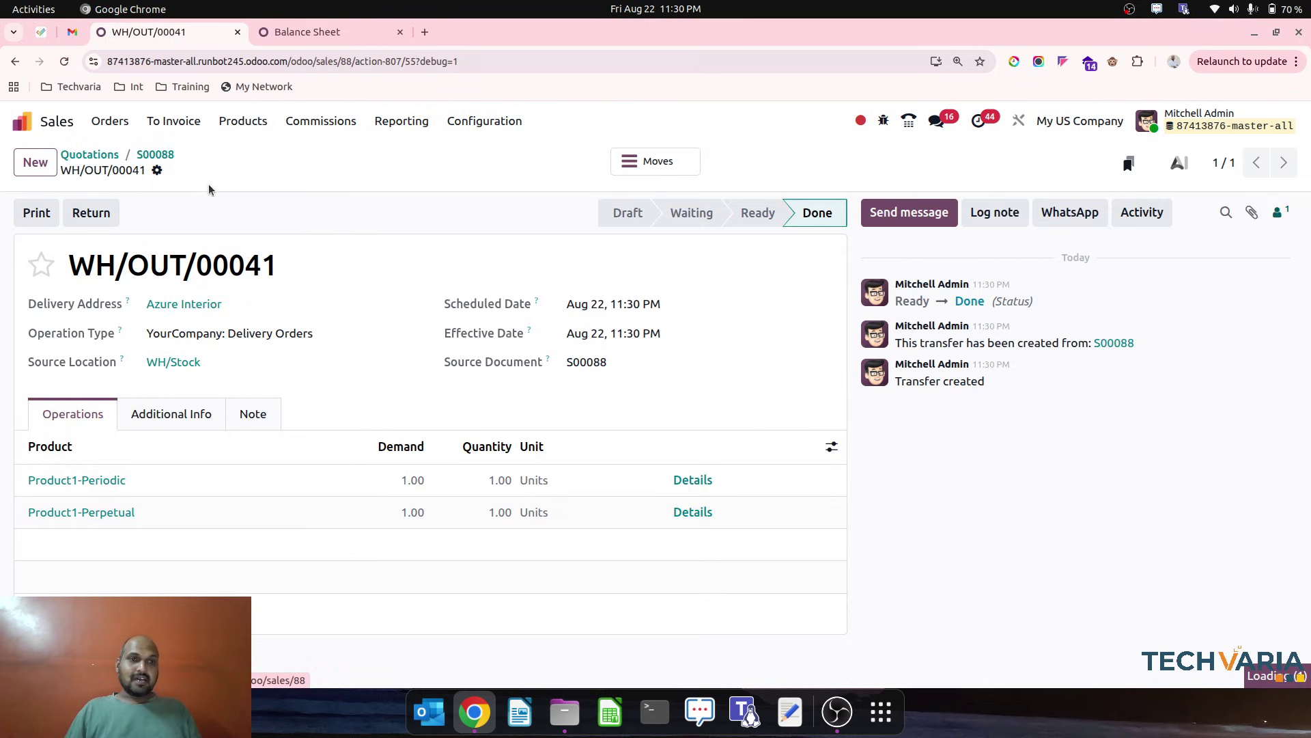
pyautogui.click(58, 213)
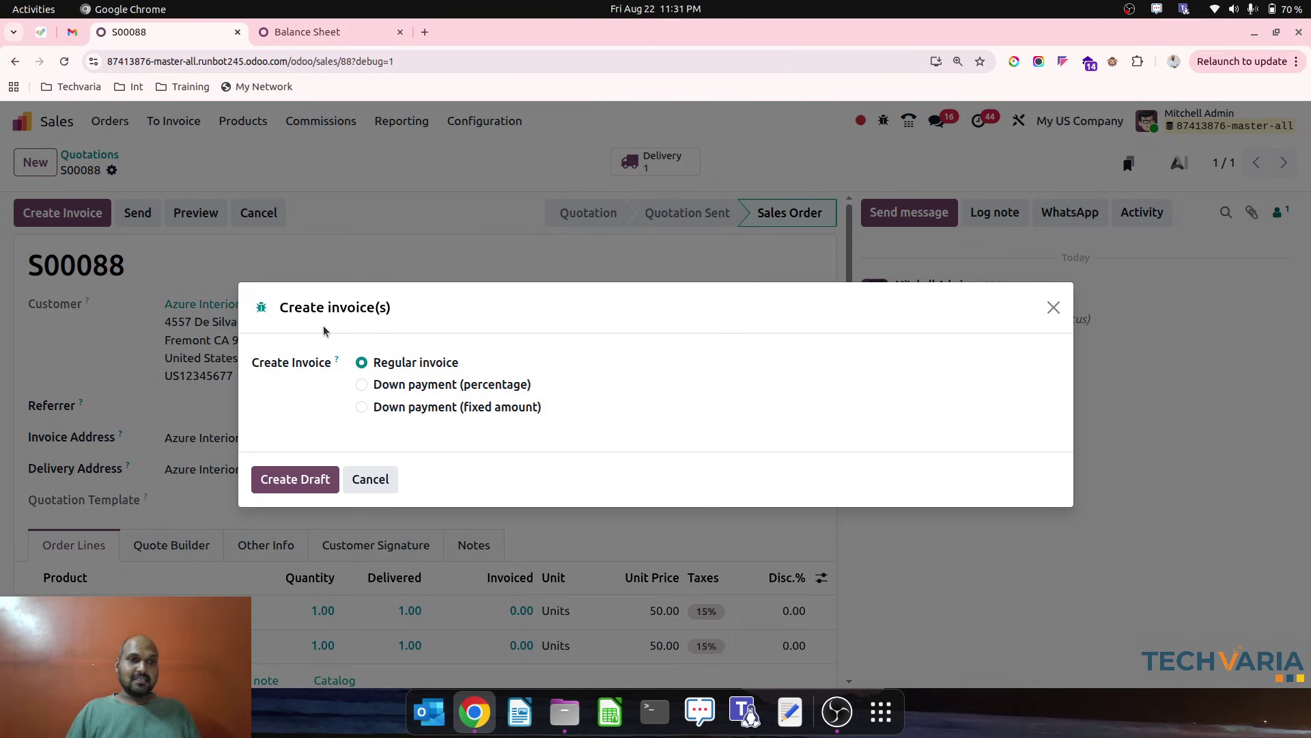
pyautogui.click(305, 478)
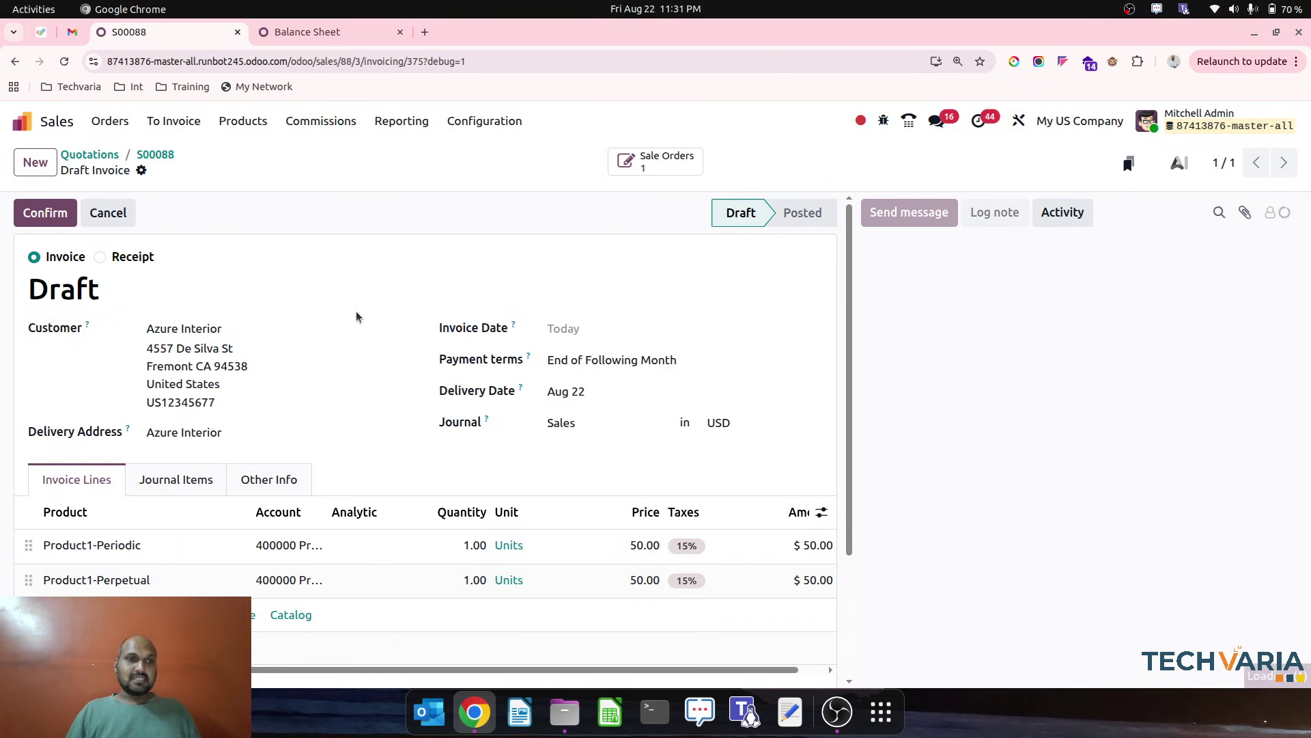
pyautogui.click(190, 486)
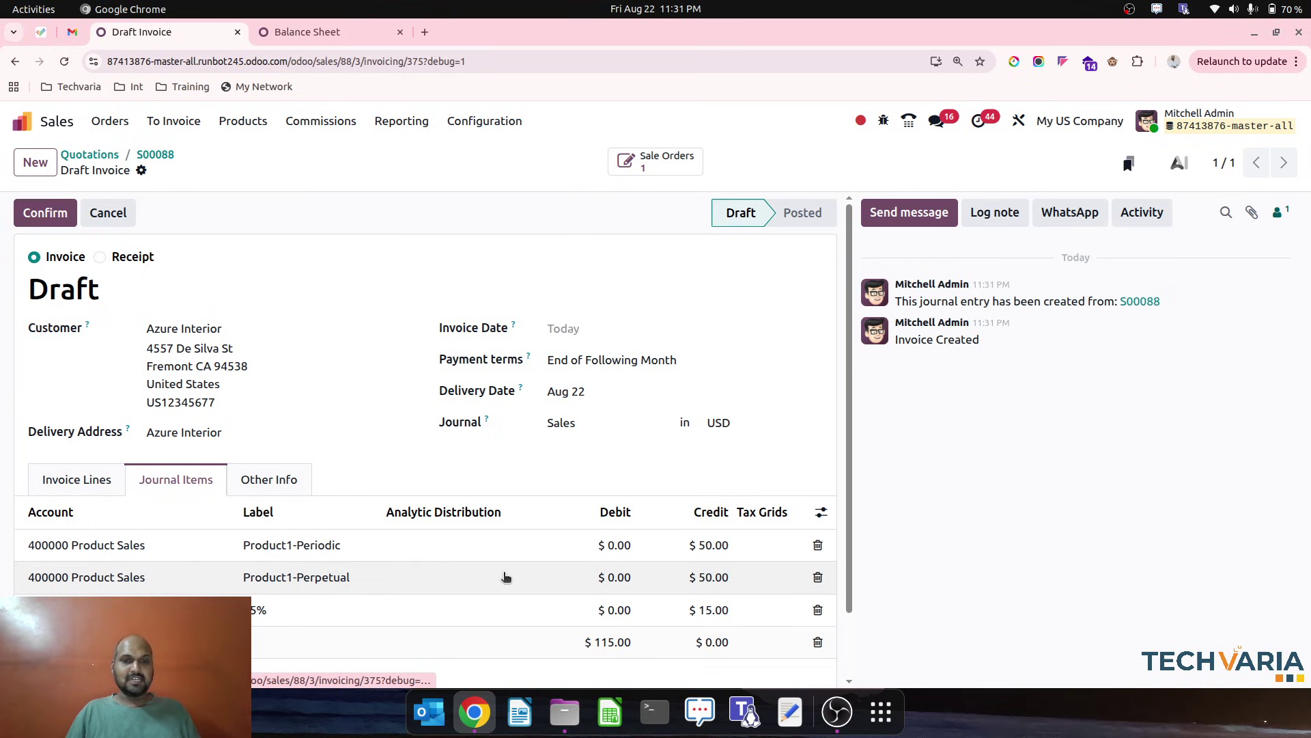
pyautogui.click(45, 212)
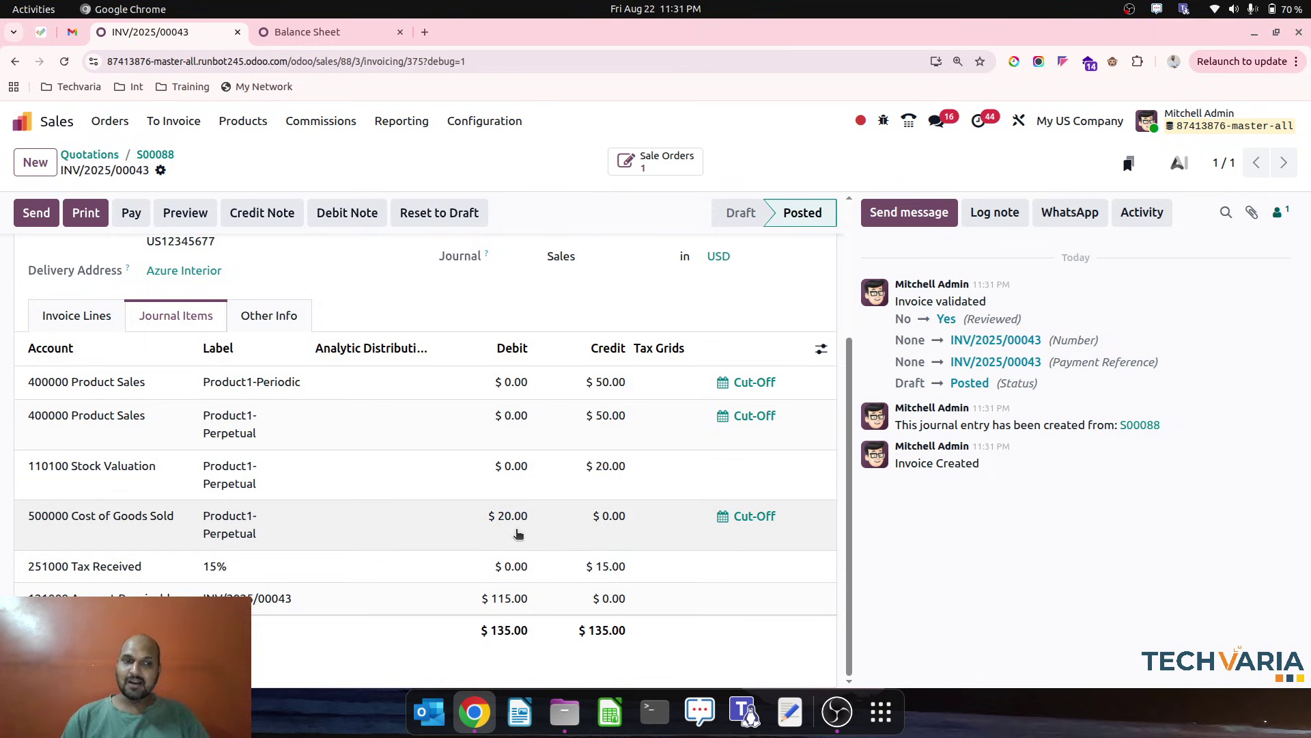
# Step: Refresh the Balance Sheet and examine the Stock Valuation account after the invoice posting
pyautogui.click(301, 35)
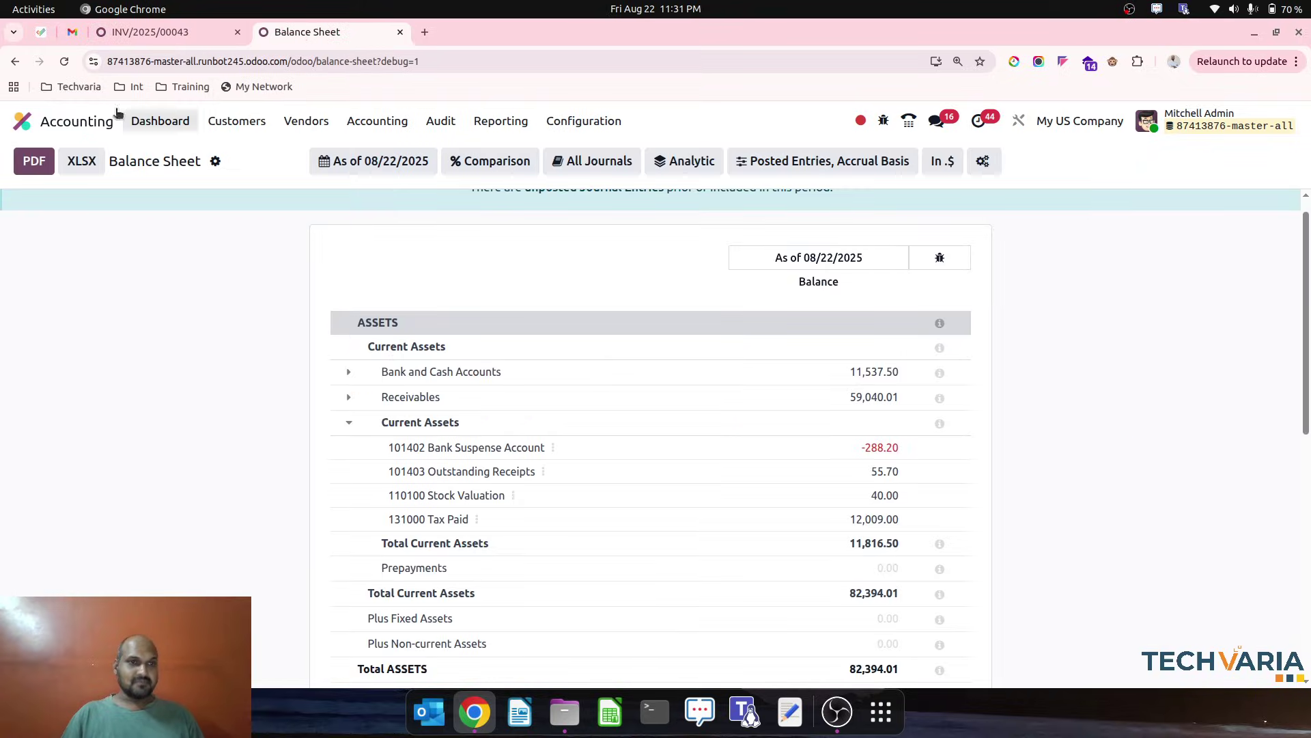
pyautogui.click(64, 61)
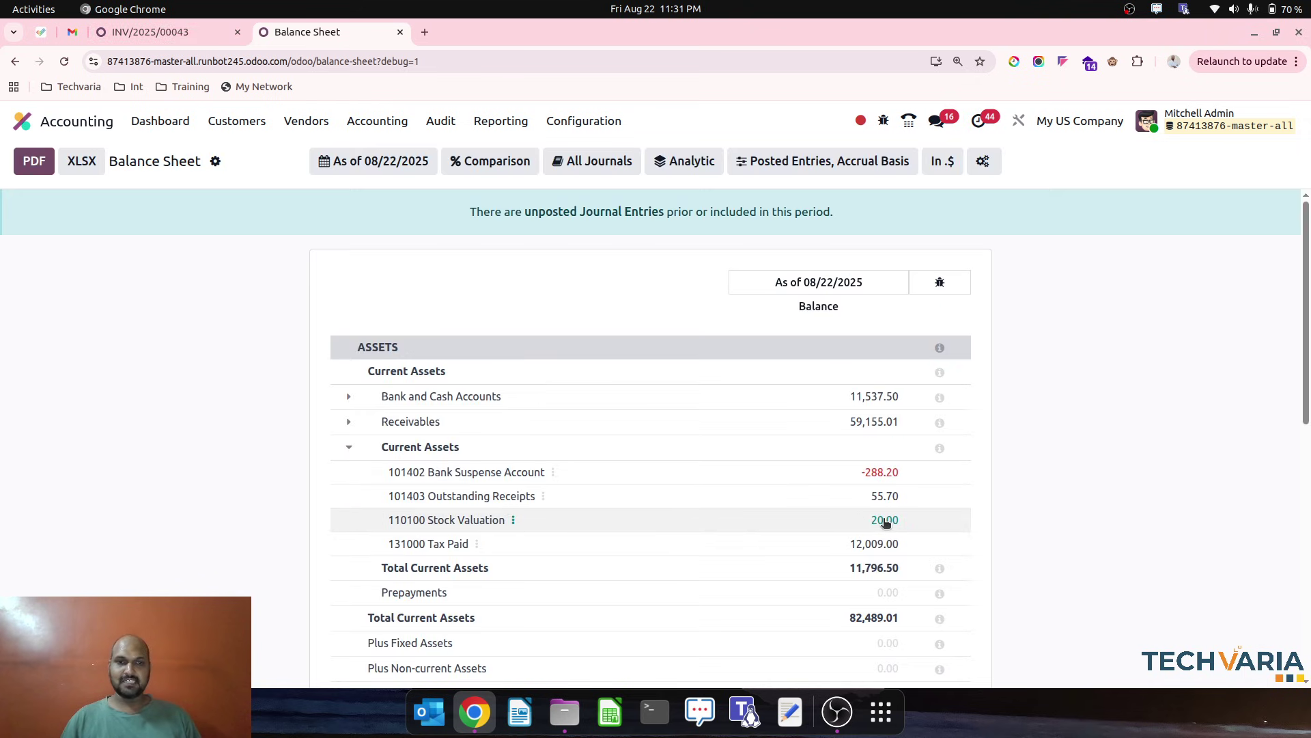
pyautogui.scroll(-4, 625, 420)
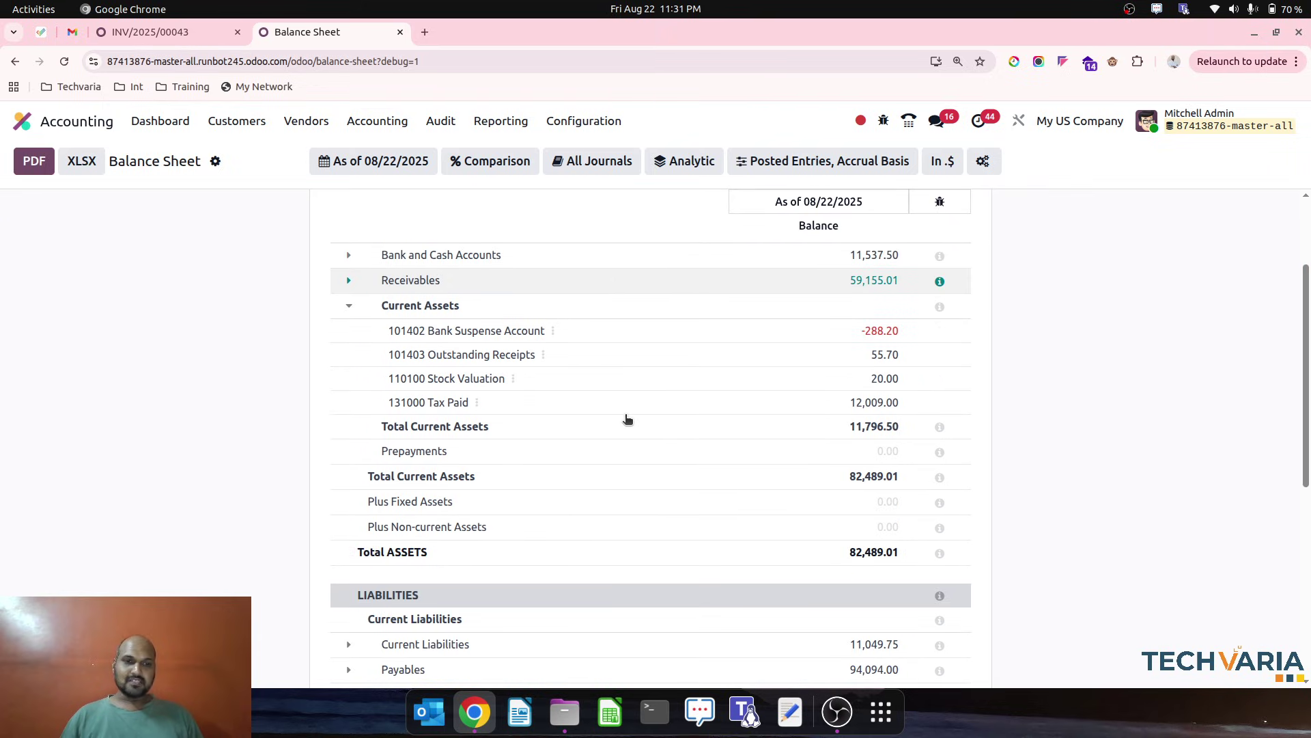
pyautogui.scroll(4, 624, 418)
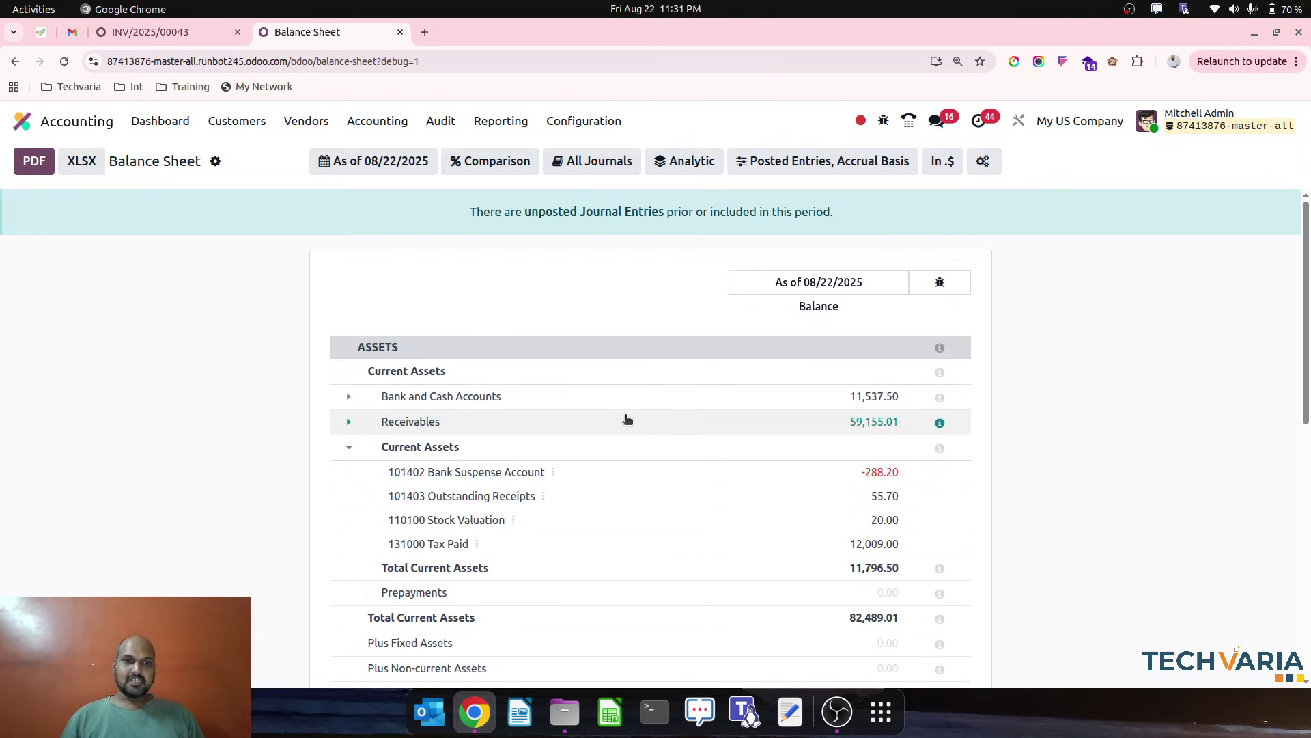
# Step: Open the Profit and Loss report and drill into the general ledger of the 500000 Cost of Goods Sold account
pyautogui.click(501, 121)
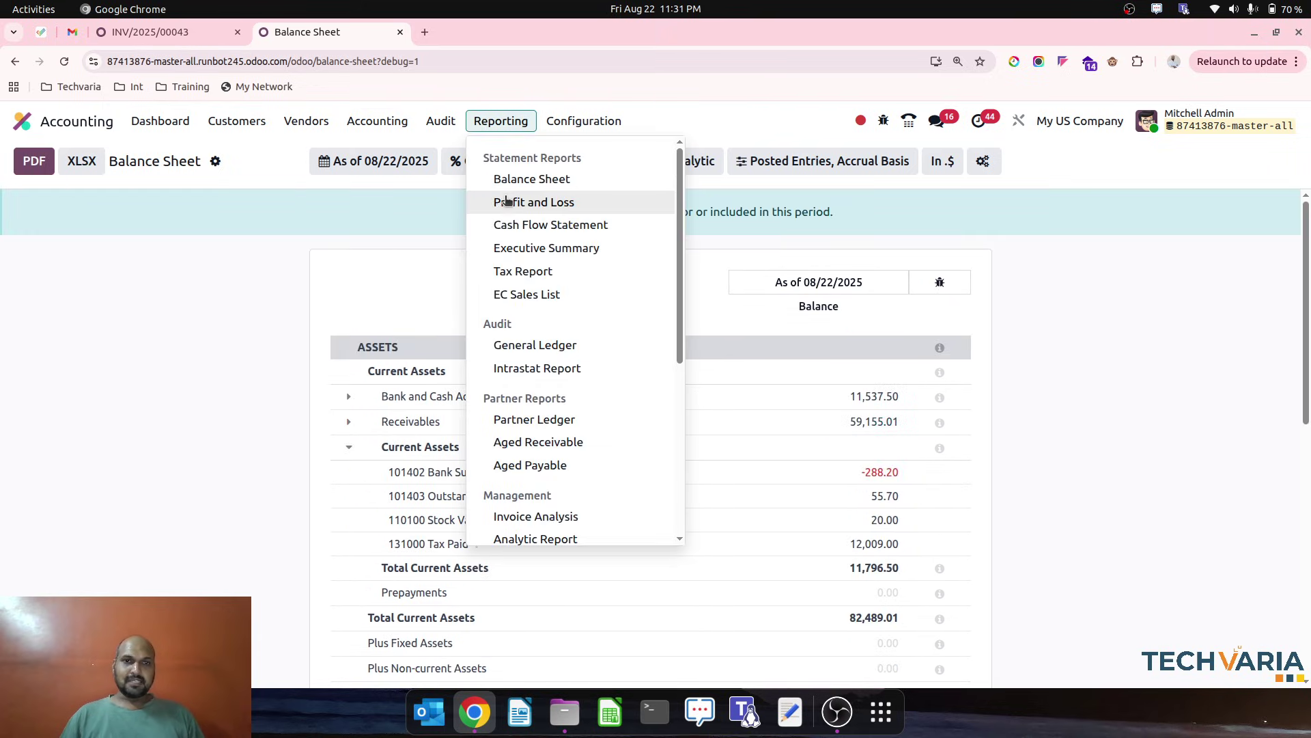
pyautogui.click(525, 202)
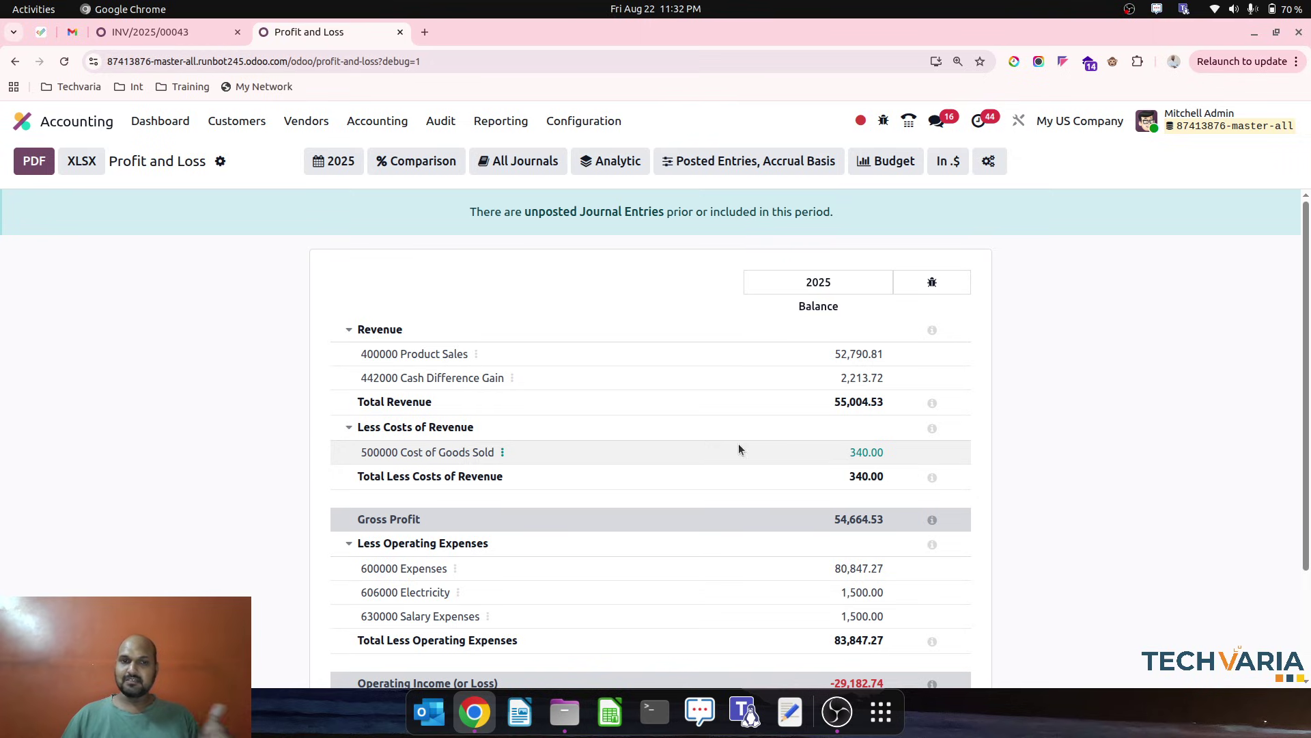
pyautogui.click(504, 453)
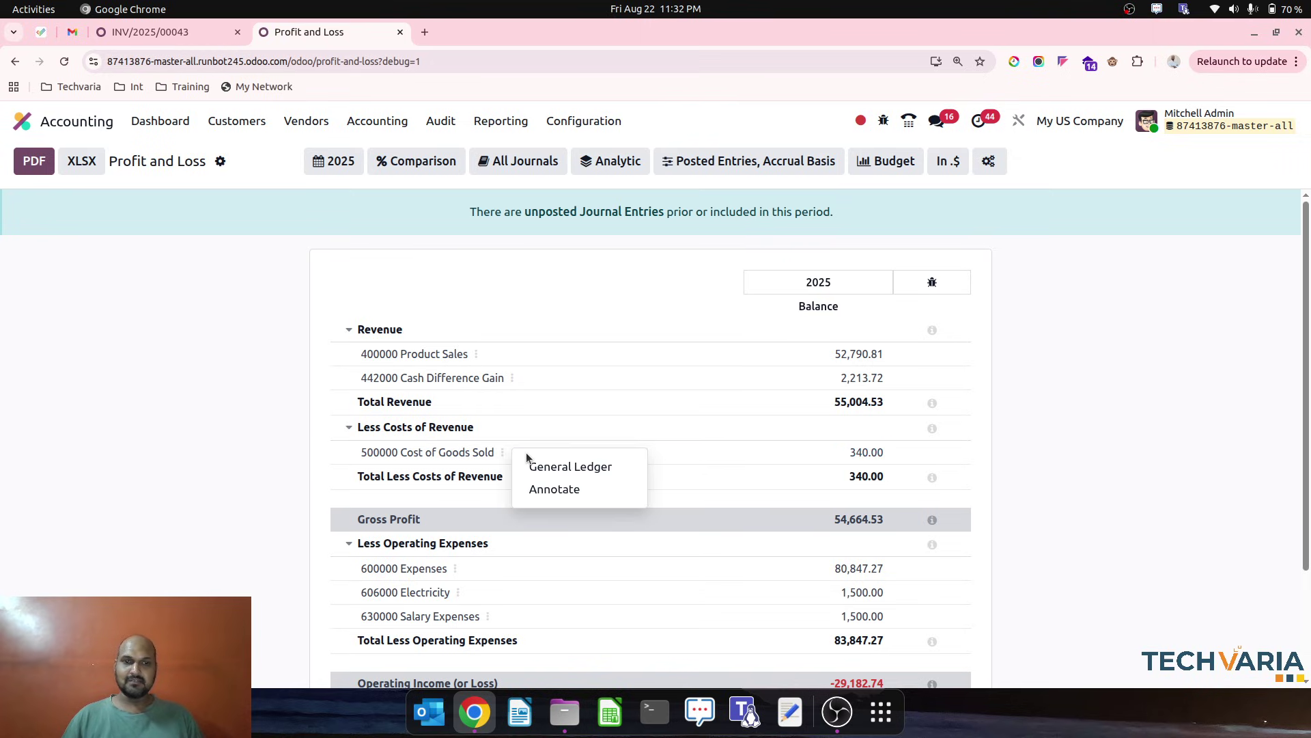
pyautogui.click(546, 465)
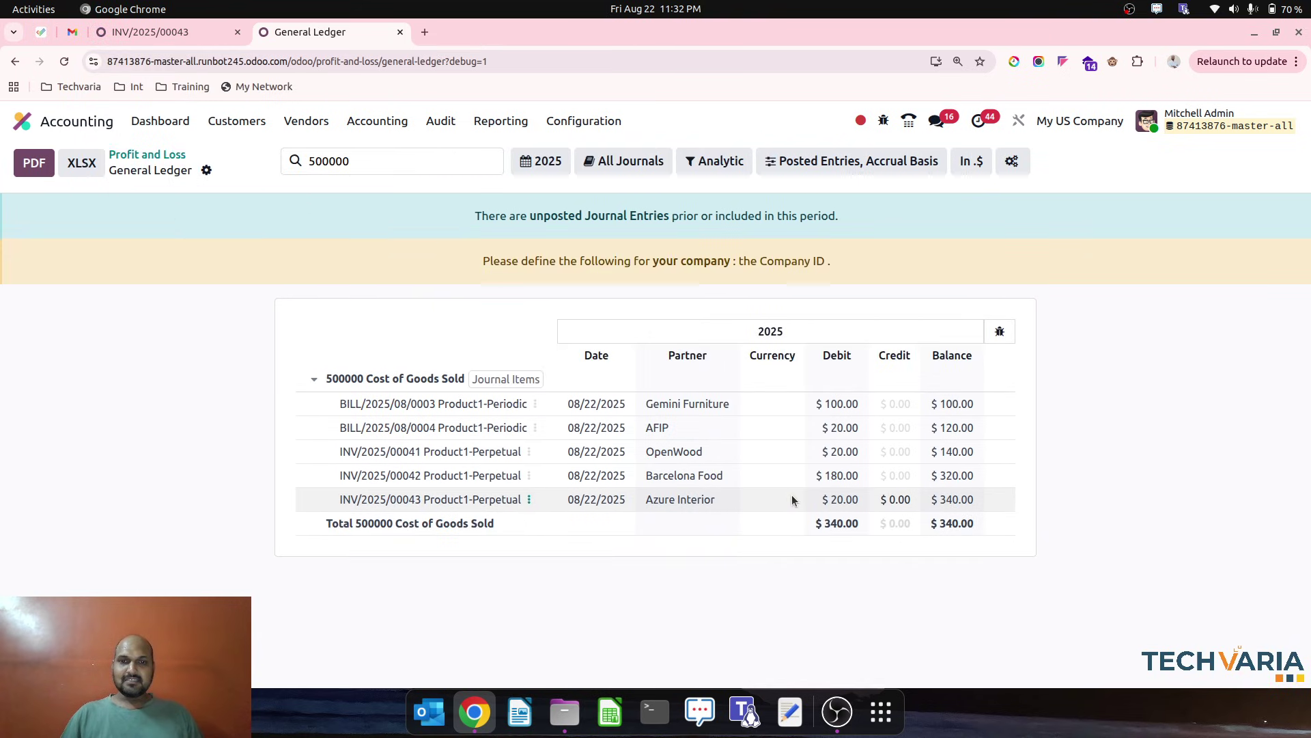
# Step: Compare the Azure Interior cost of goods sold entry in the General Ledger with the posted customer invoice's number
pyautogui.doubleClick(679, 501)
pyautogui.click(175, 33)
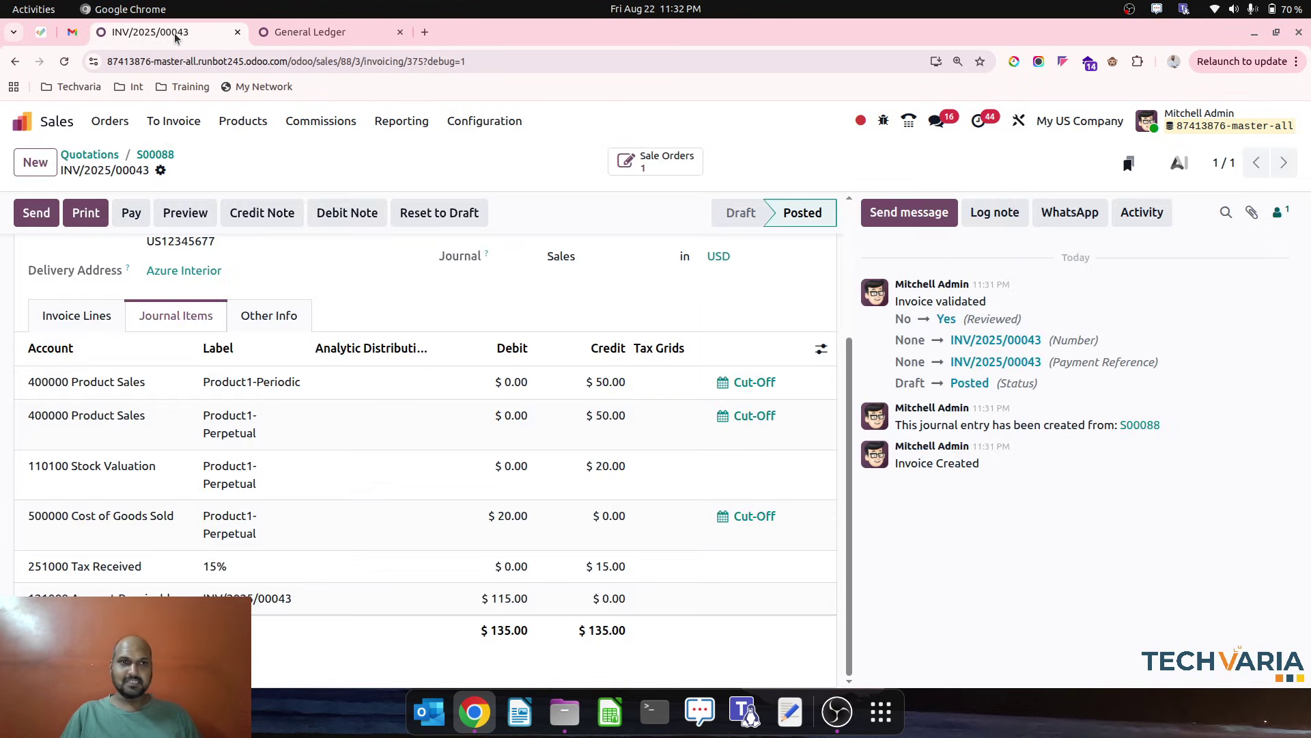
pyautogui.scroll(3, 181, 303)
pyautogui.tripleClick(157, 326)
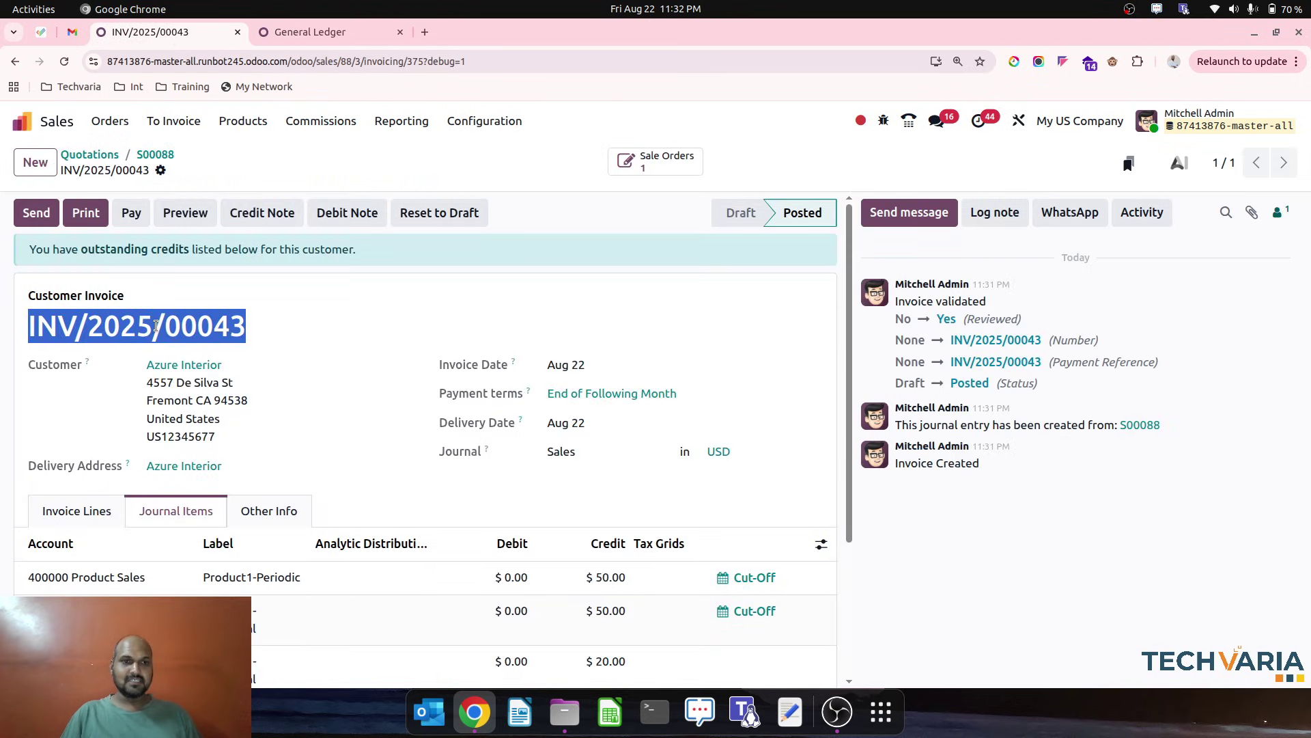
pyautogui.click(304, 32)
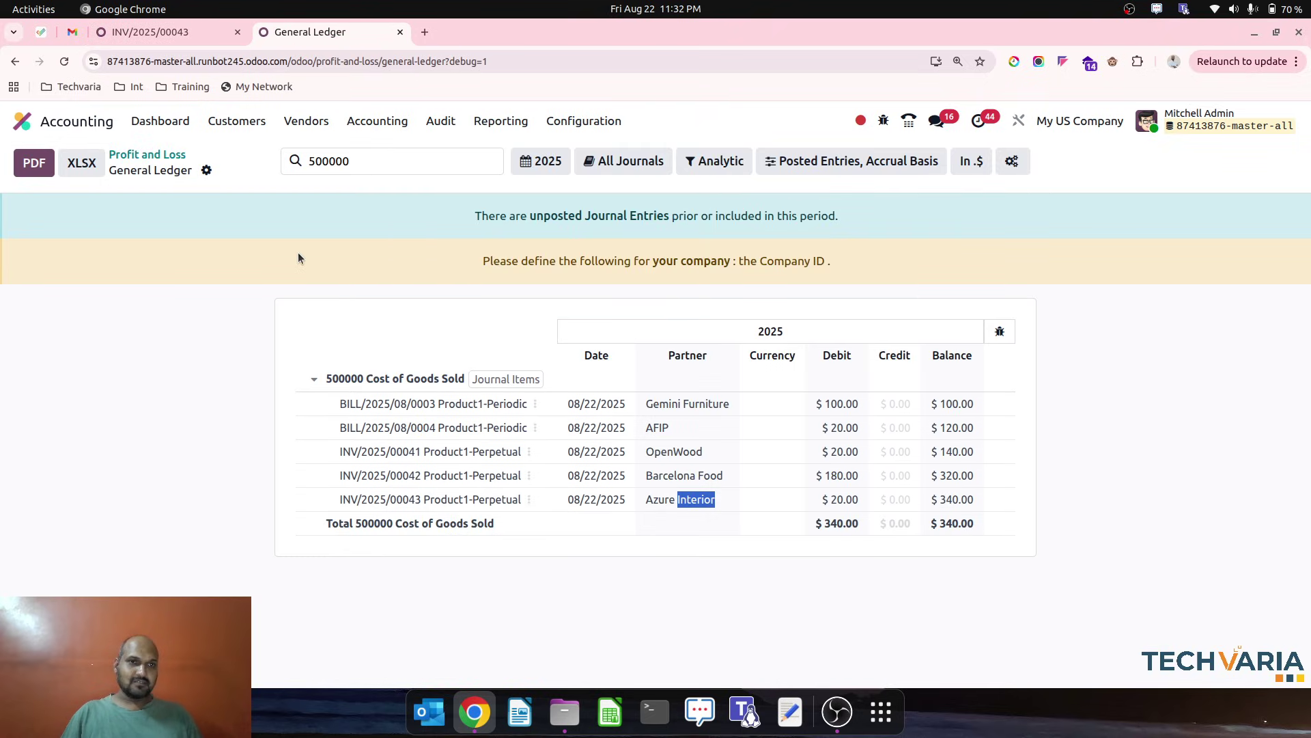
pyautogui.click(579, 125)
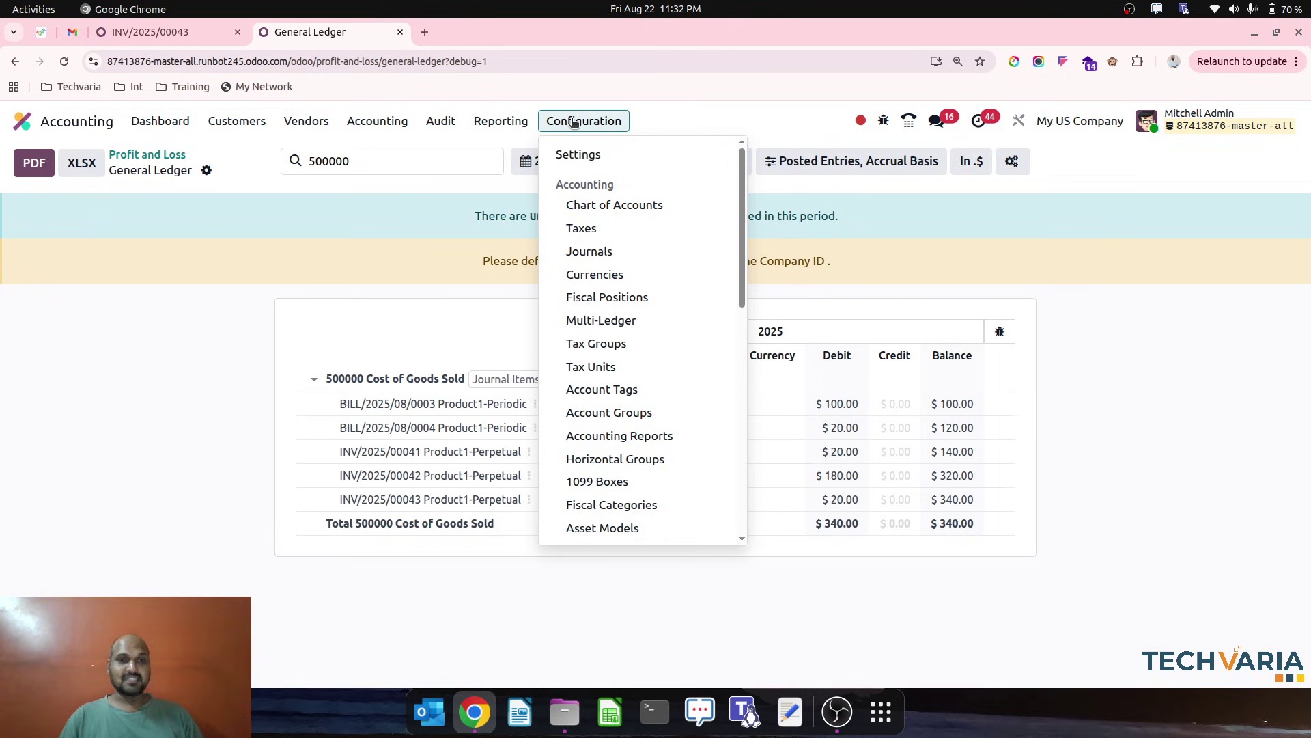
pyautogui.click(144, 432)
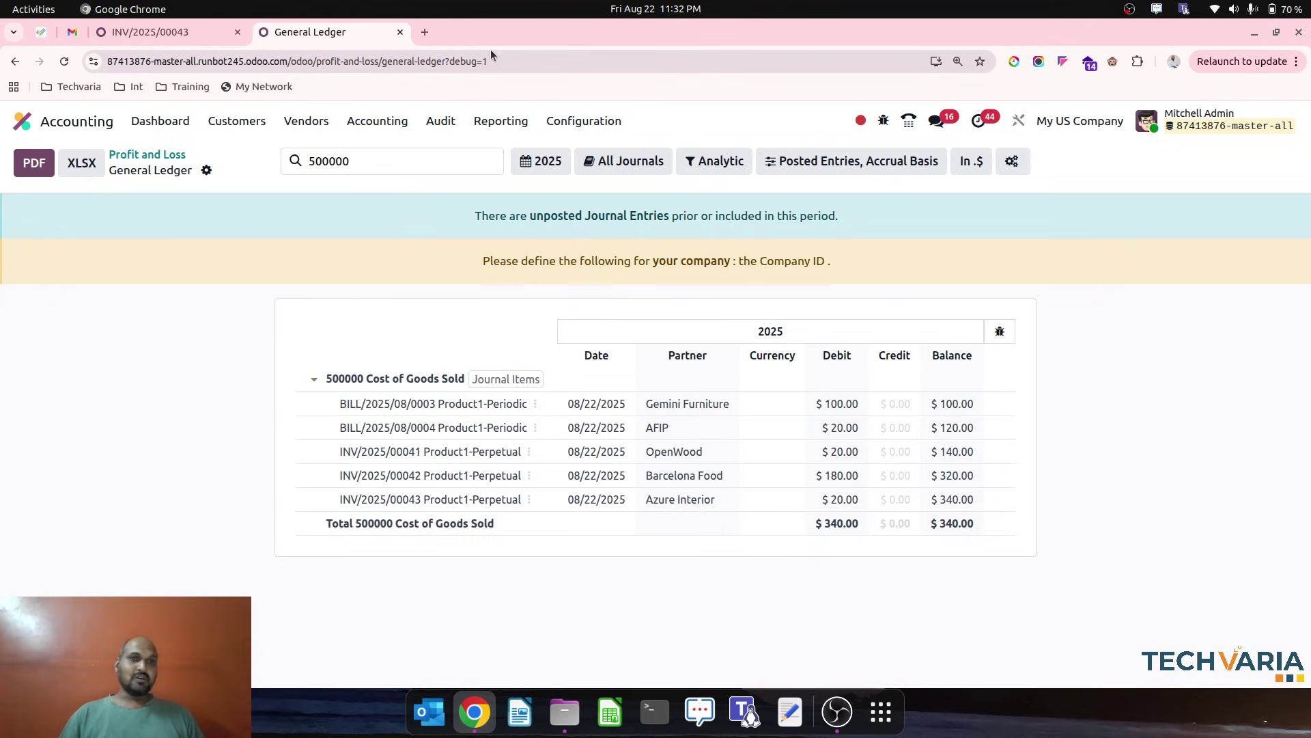
# Step: Open the accounting Stock Valuation report, inspect the journal entries behind its Initial Balance, and return to the report
pyautogui.click(440, 121)
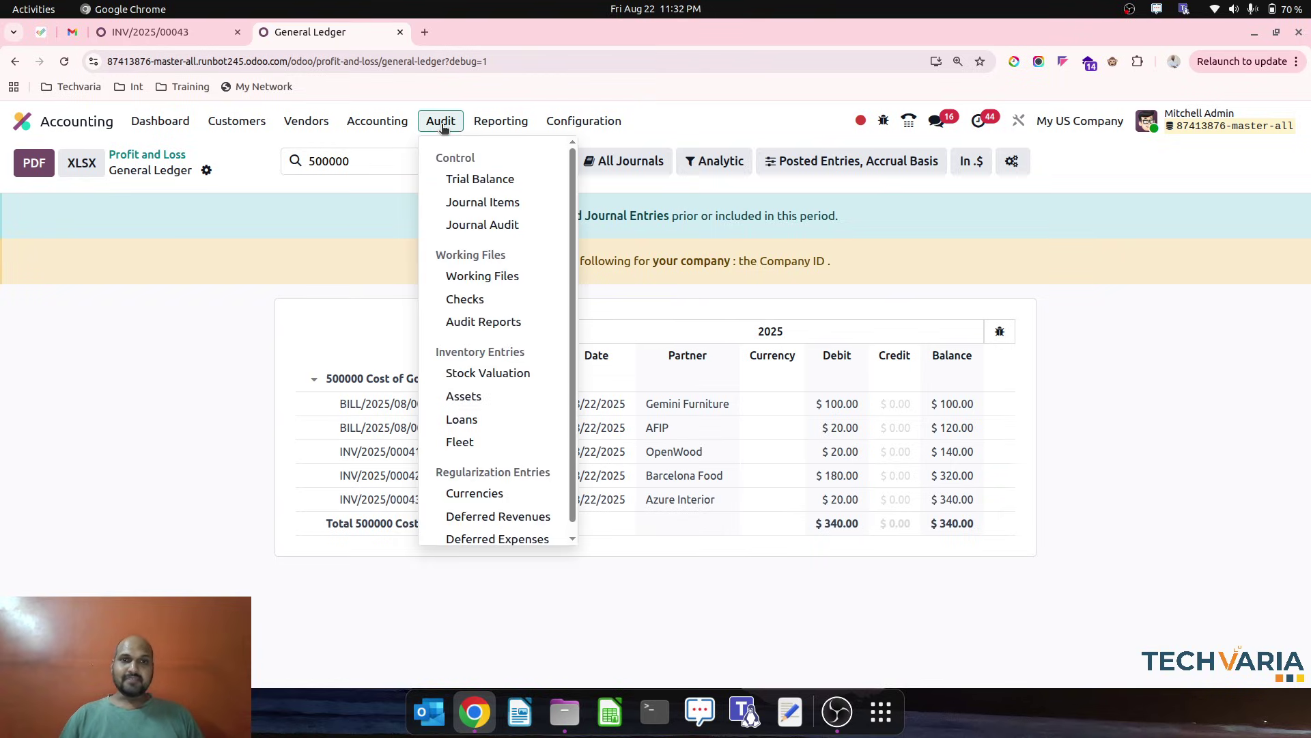
pyautogui.click(484, 374)
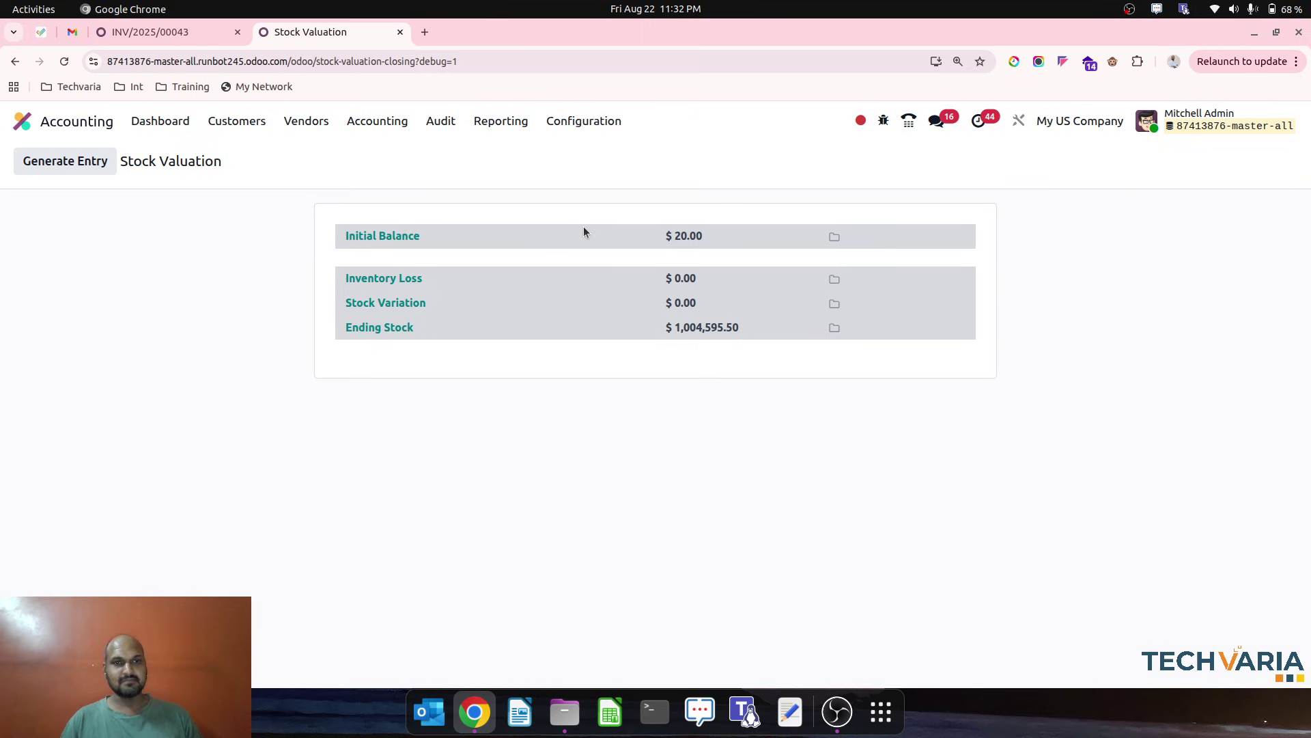
pyautogui.click(379, 239)
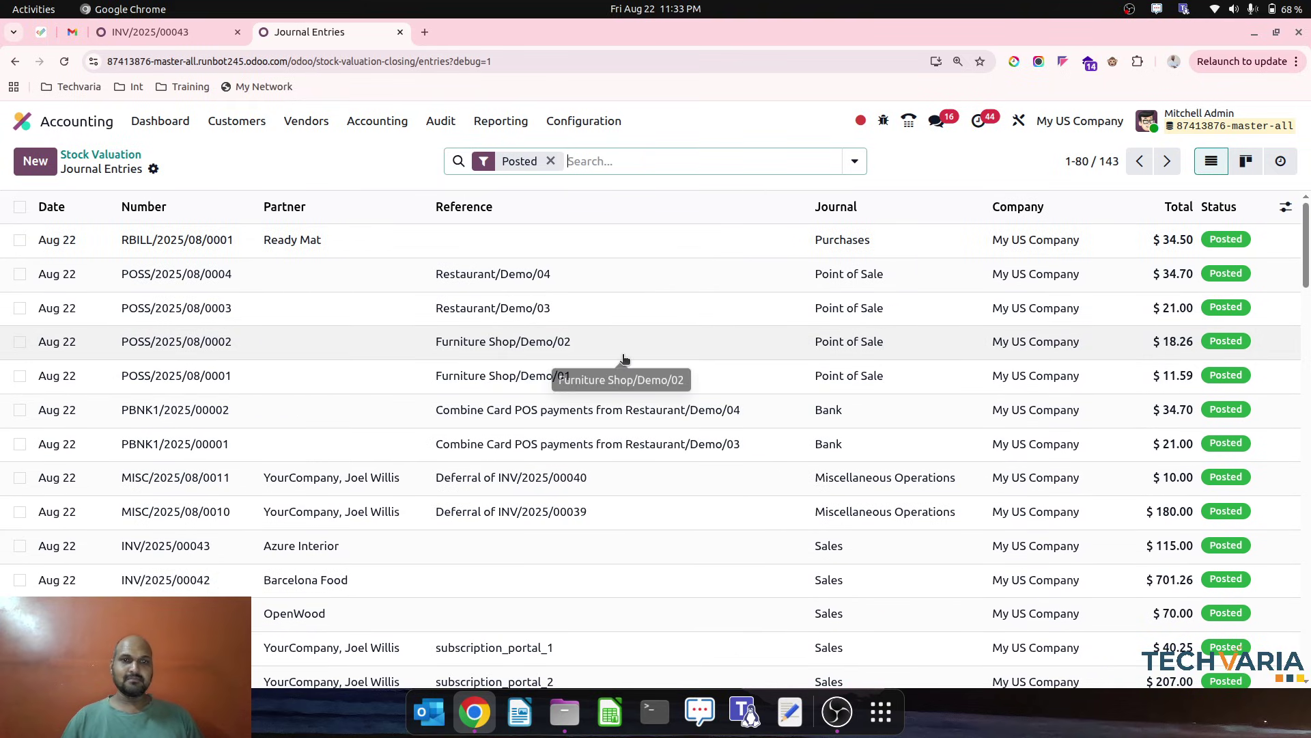
pyautogui.click(853, 162)
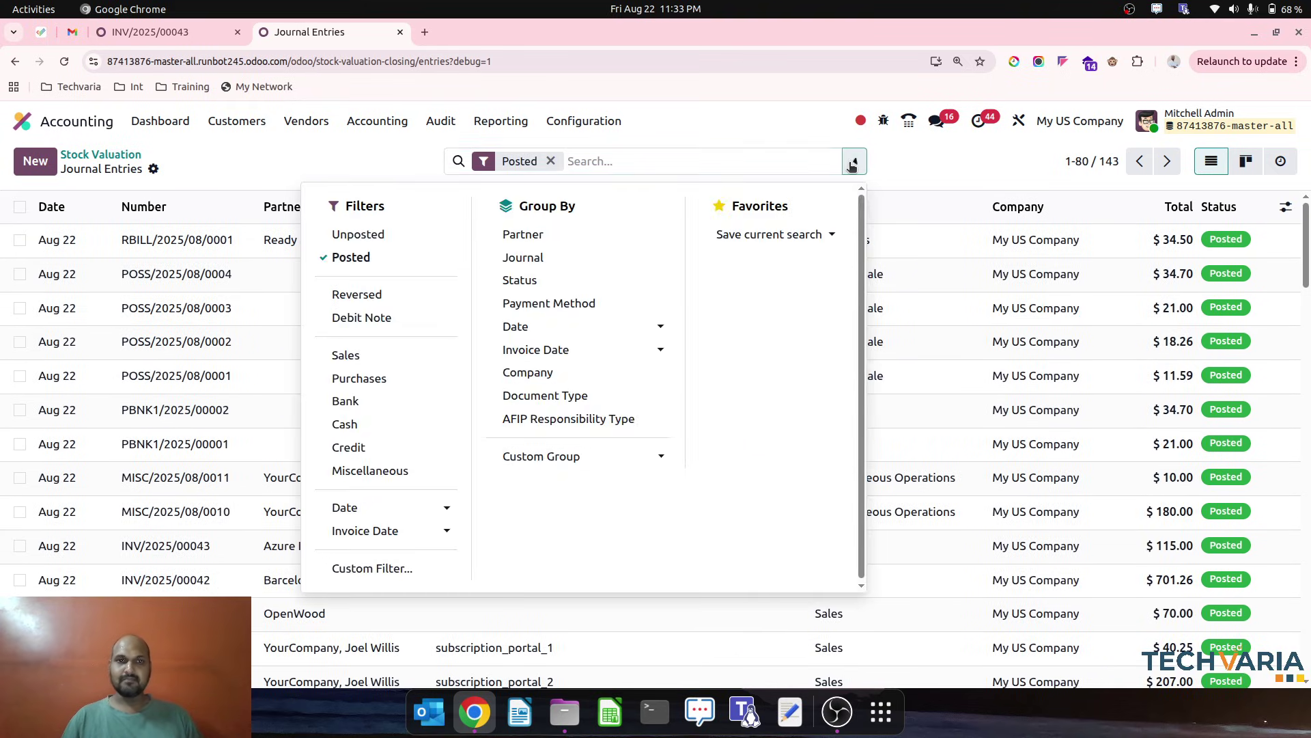
pyautogui.click(853, 166)
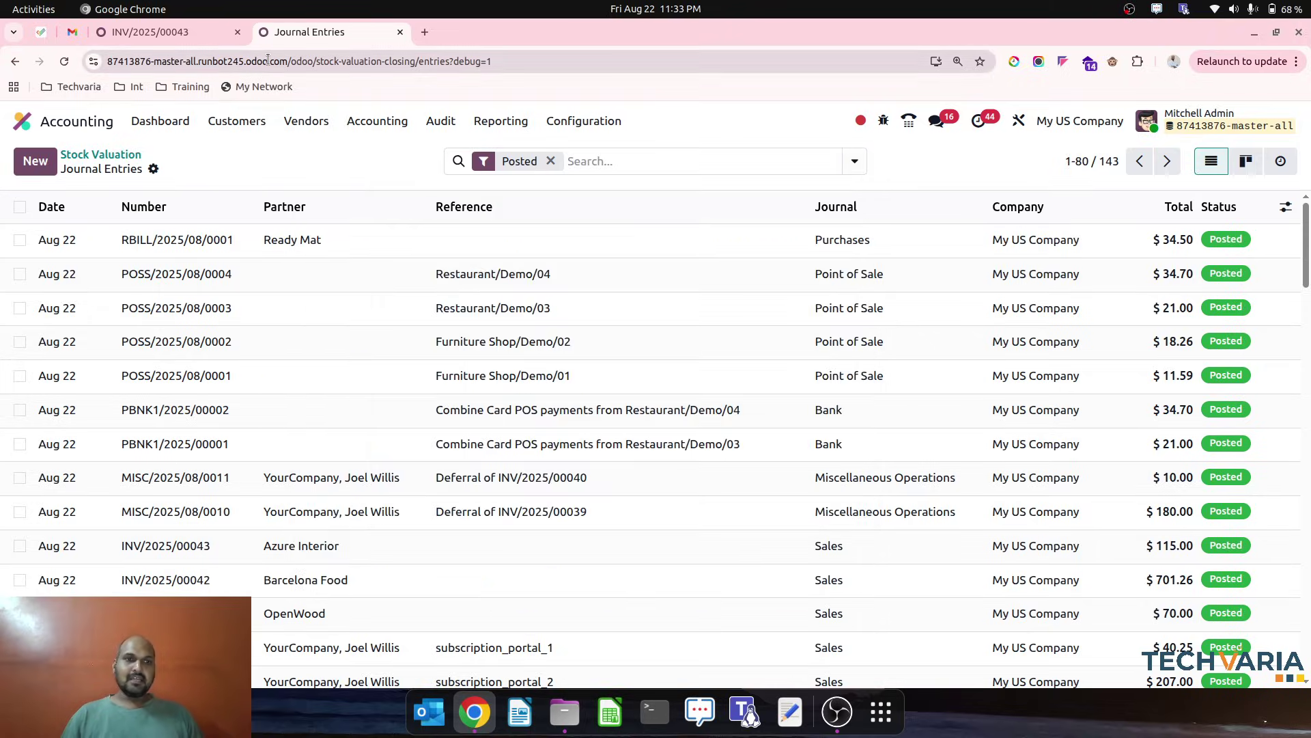
pyautogui.hotkey('alt', 'Left')
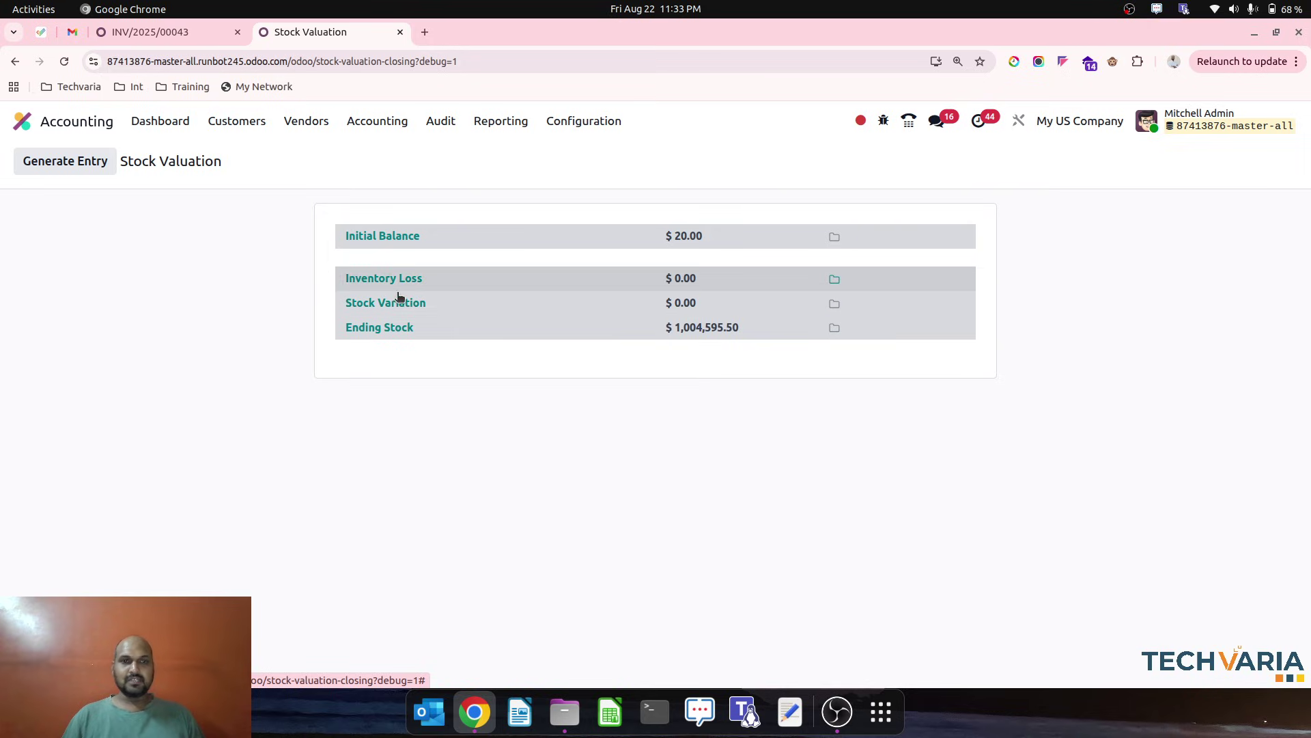
# Step: Try to generate the closing entry from the Stock Valuation report
pyautogui.click(67, 161)
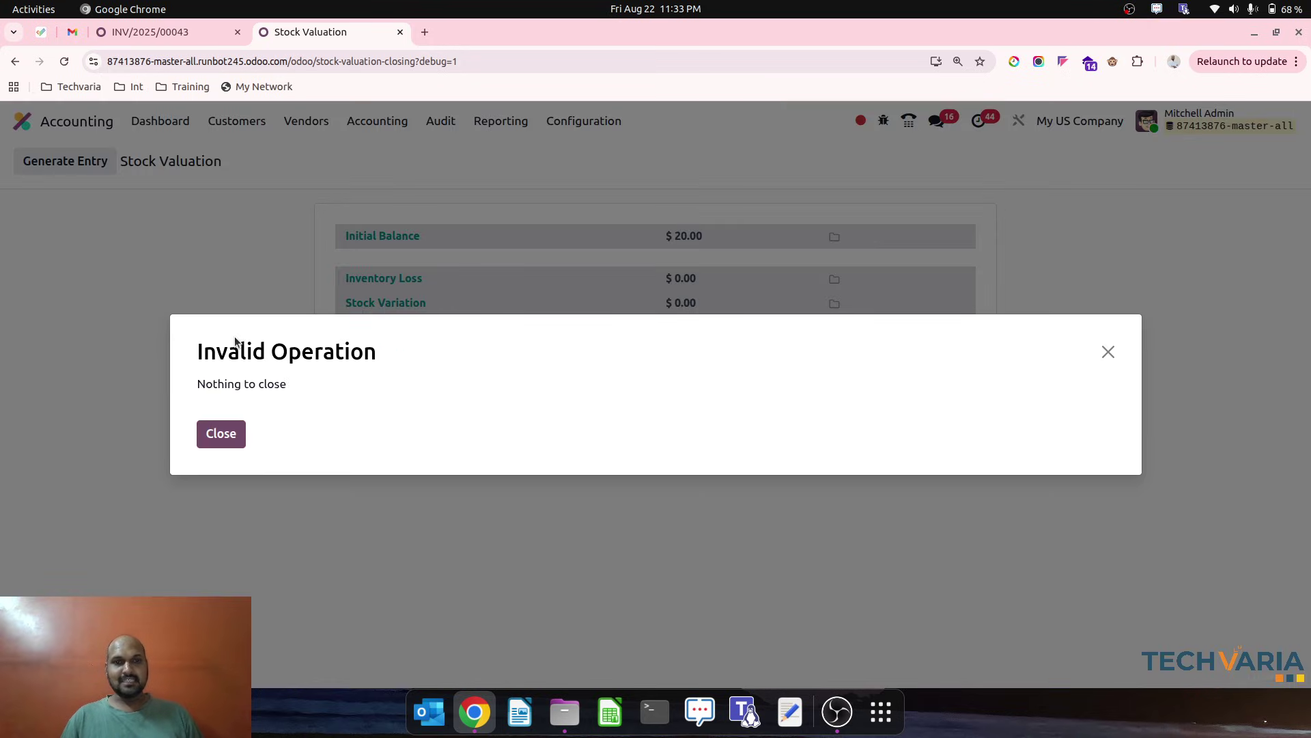
pyautogui.click(222, 435)
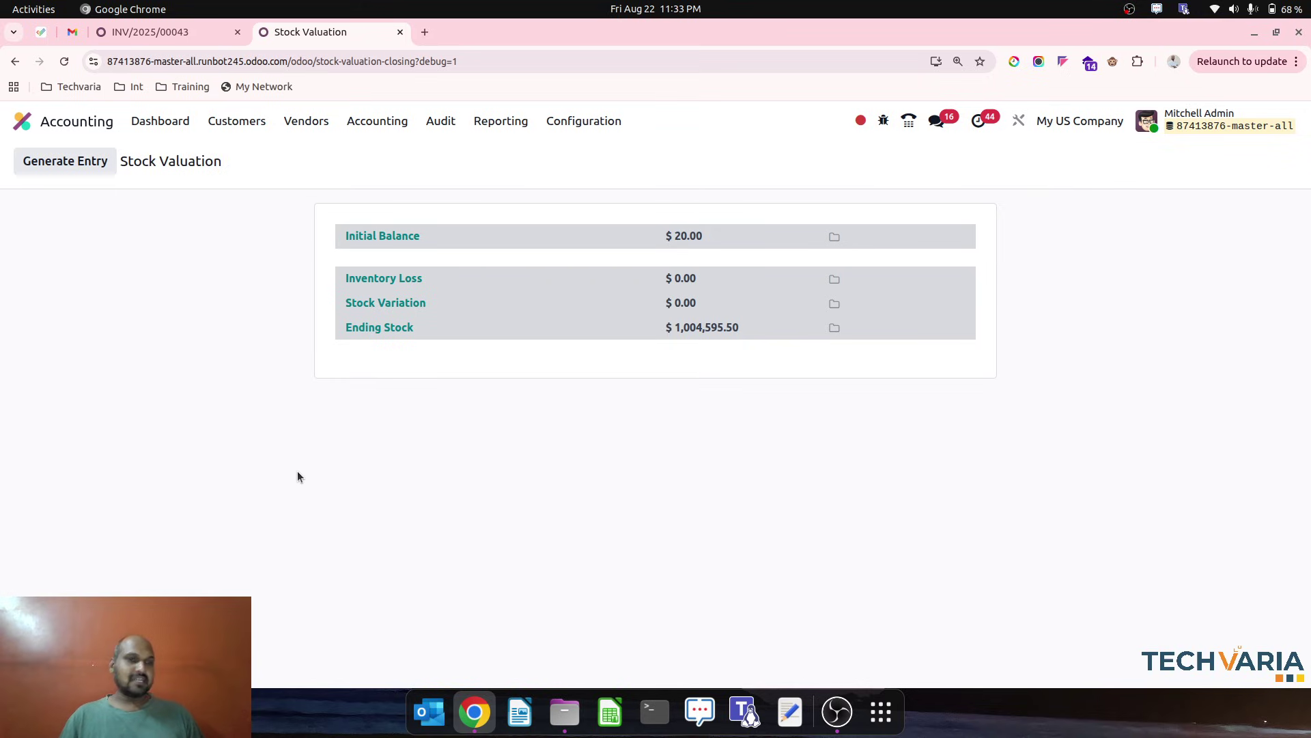